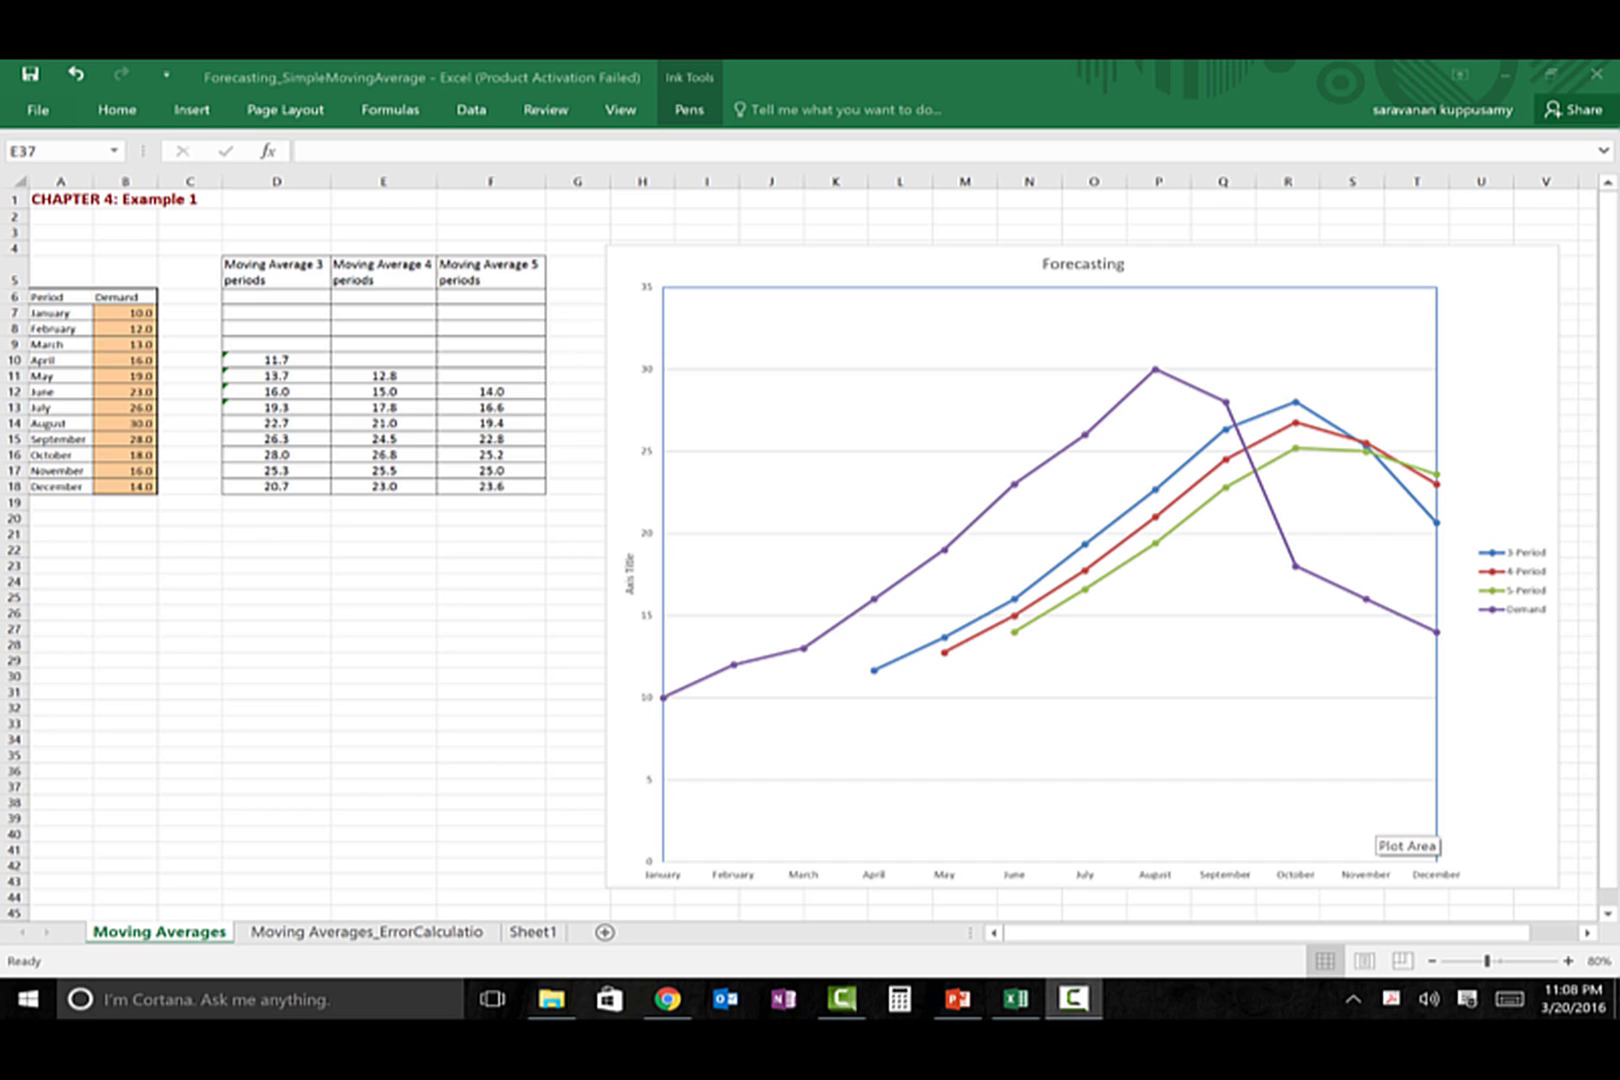
Handwrite 3, 4 and 5 in red ink above the corresponding moving average columns
{"action": "key", "text": "XF86AudioLowerVolume"}
{"action": "left_click_drag", "start_coordinate": [294, 213], "coordinate": [294, 238]}
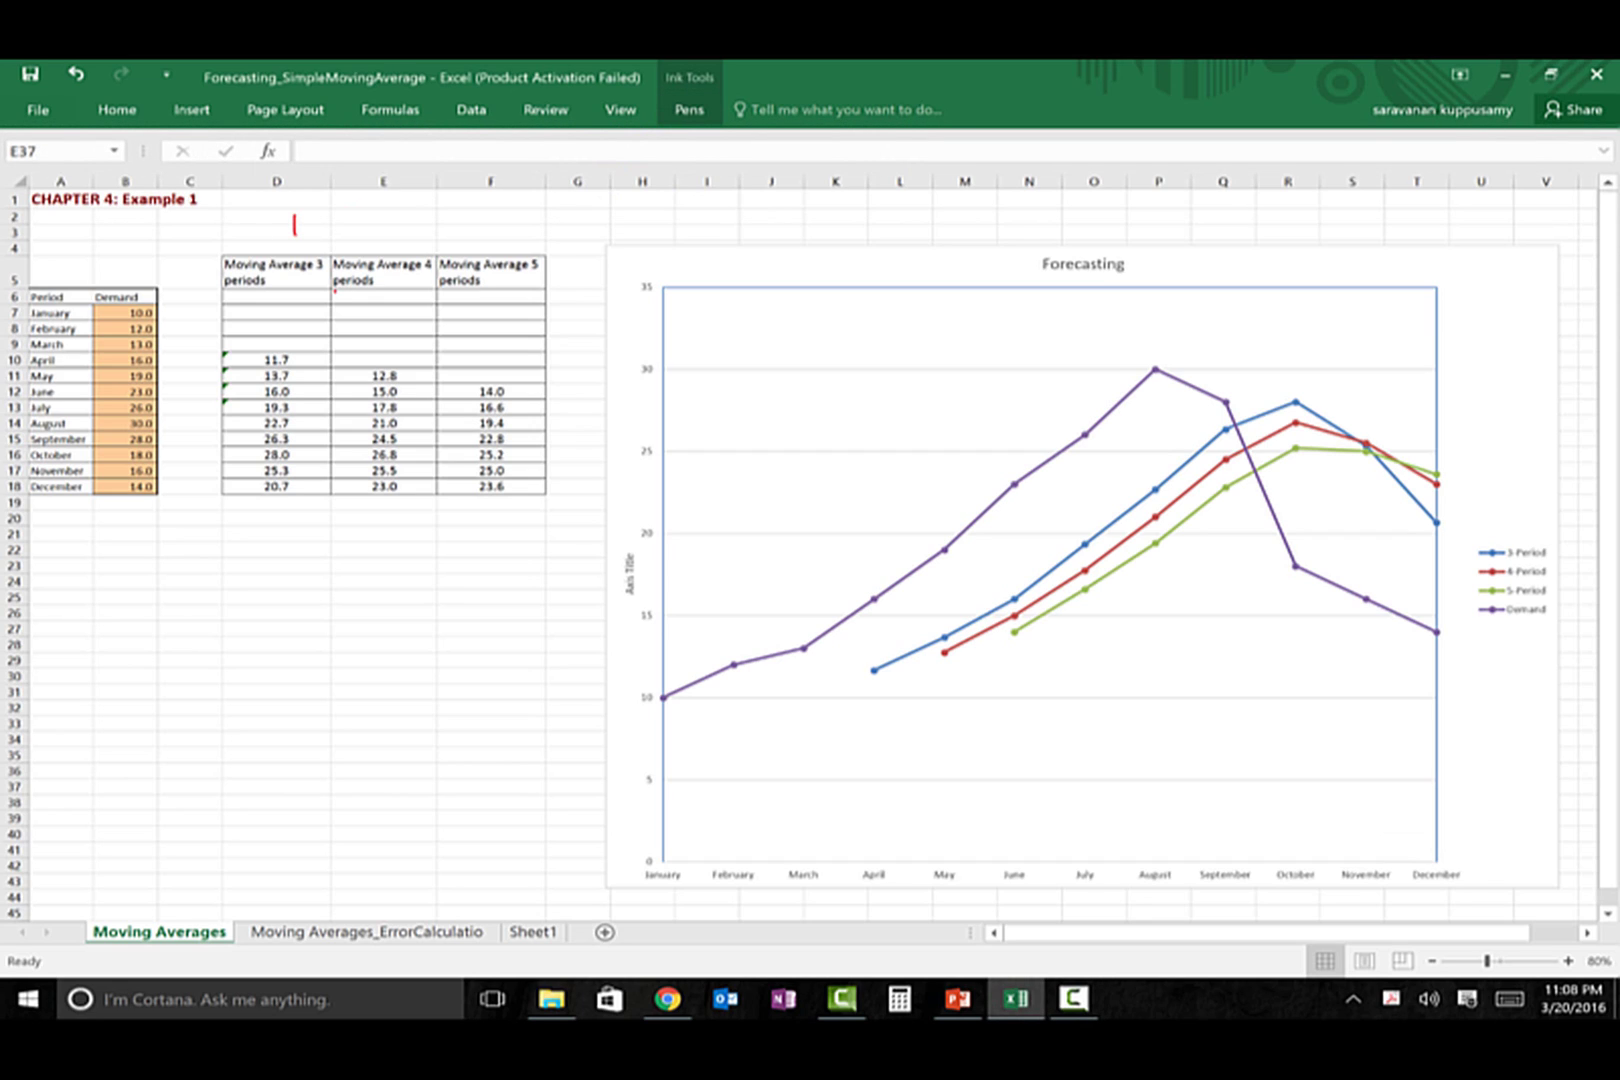
{"action": "left_click_drag", "start_coordinate": [402, 206], "coordinate": [425, 221]}
{"action": "mouse_move", "coordinate": [418, 205]}
{"action": "left_mouse_down"}
{"action": "mouse_move", "coordinate": [415, 237]}
{"action": "mouse_move", "coordinate": [491, 222]}
{"action": "mouse_move", "coordinate": [500, 243]}
{"action": "left_mouse_up"}
{"action": "left_click", "coordinate": [444, 222]}
{"action": "left_click_drag", "start_coordinate": [491, 205], "coordinate": [511, 204]}
{"action": "mouse_move", "coordinate": [266, 212]}
{"action": "left_mouse_down"}
{"action": "mouse_move", "coordinate": [286, 215]}
{"action": "mouse_move", "coordinate": [300, 252]}
{"action": "left_mouse_up"}
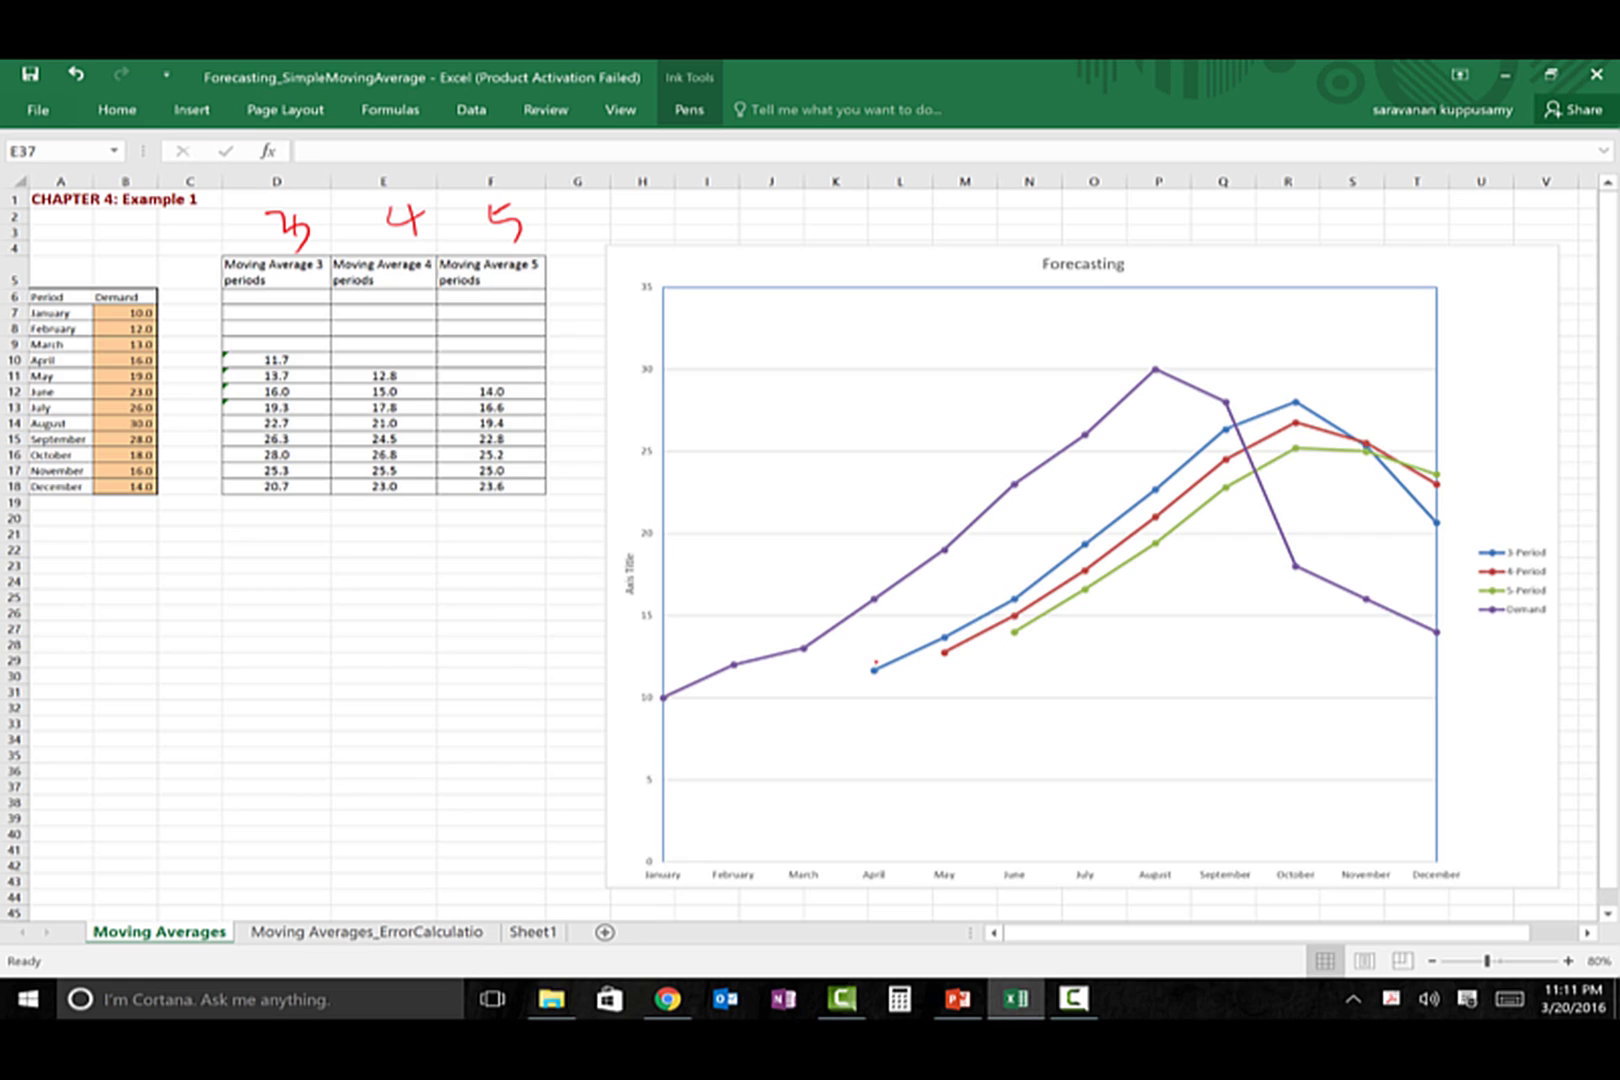
Circle the April points on the Demand and 3-Period lines and connect them with a double-headed arrow
{"action": "mouse_move", "coordinate": [876, 659]}
{"action": "left_mouse_down"}
{"action": "mouse_move", "coordinate": [866, 680]}
{"action": "mouse_move", "coordinate": [882, 654]}
{"action": "left_mouse_up"}
{"action": "mouse_move", "coordinate": [867, 580]}
{"action": "left_mouse_down"}
{"action": "mouse_move", "coordinate": [861, 613]}
{"action": "mouse_move", "coordinate": [882, 580]}
{"action": "mouse_move", "coordinate": [871, 672]}
{"action": "mouse_move", "coordinate": [889, 610]}
{"action": "mouse_move", "coordinate": [878, 680]}
{"action": "left_mouse_up"}
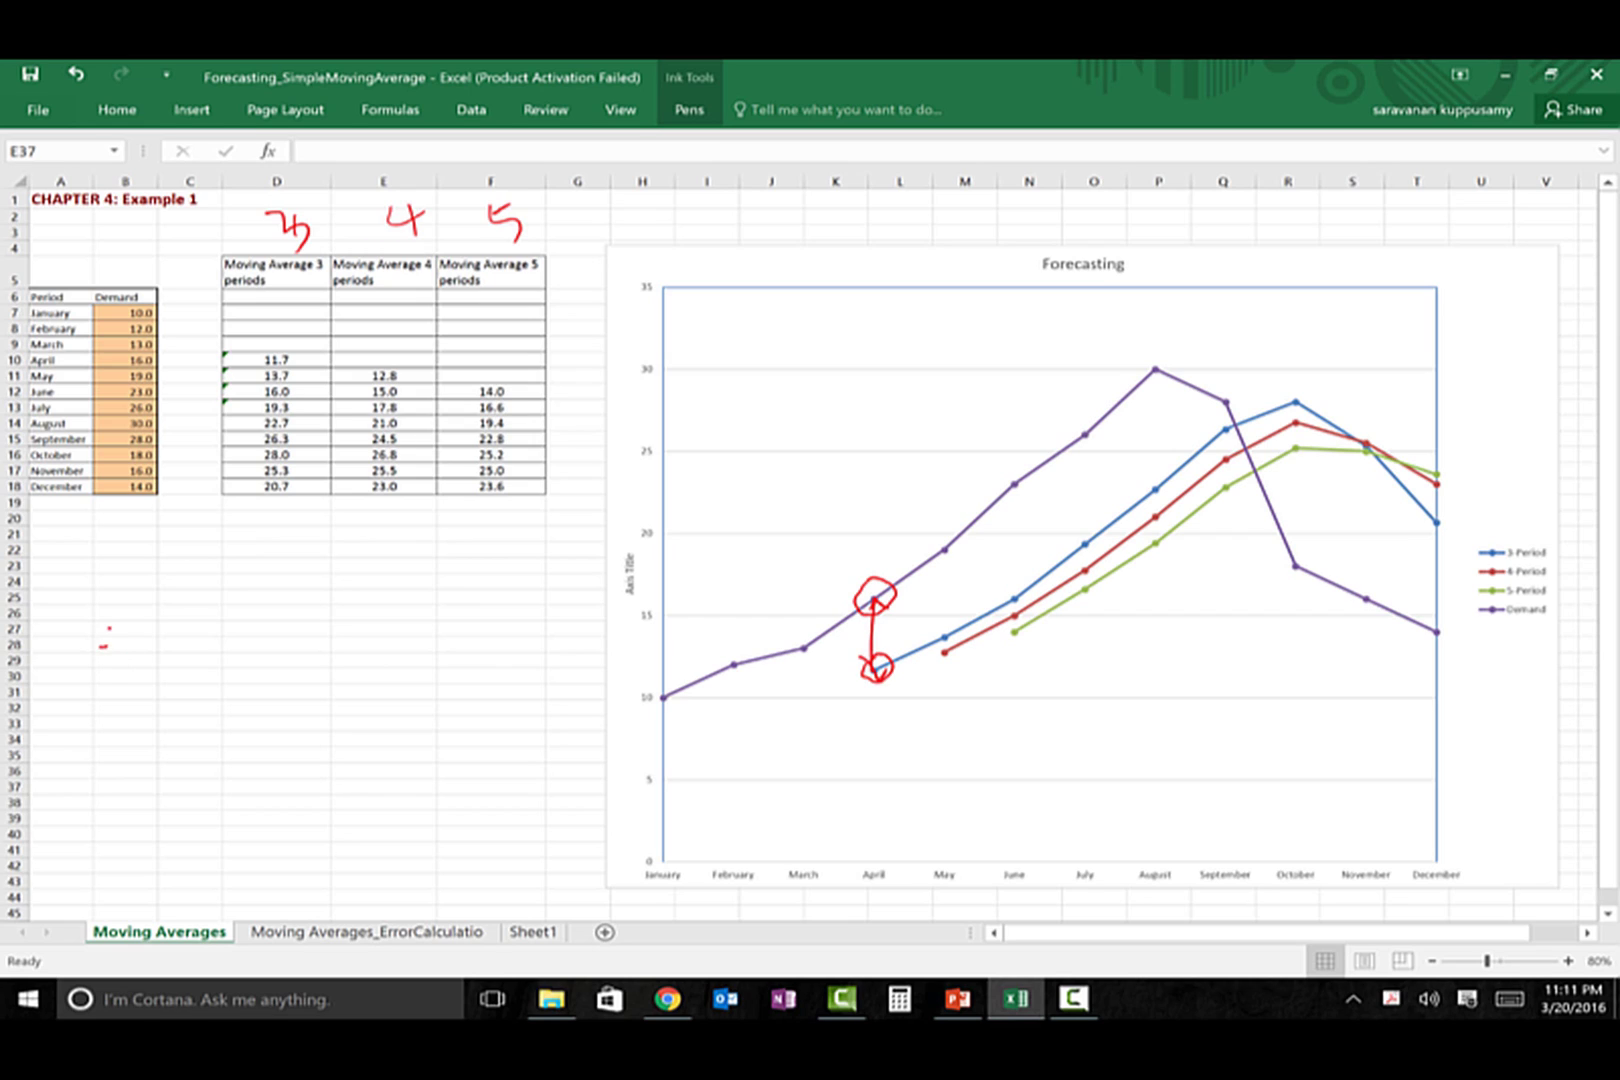
Handwrite the formula "Error = Actual - Forecast" in red ink below the data tables
{"action": "mouse_move", "coordinate": [109, 628]}
{"action": "left_mouse_down"}
{"action": "mouse_move", "coordinate": [124, 712]}
{"action": "mouse_move", "coordinate": [228, 662]}
{"action": "mouse_move", "coordinate": [173, 681]}
{"action": "left_mouse_up"}
{"action": "left_click_drag", "start_coordinate": [250, 638], "coordinate": [290, 643]}
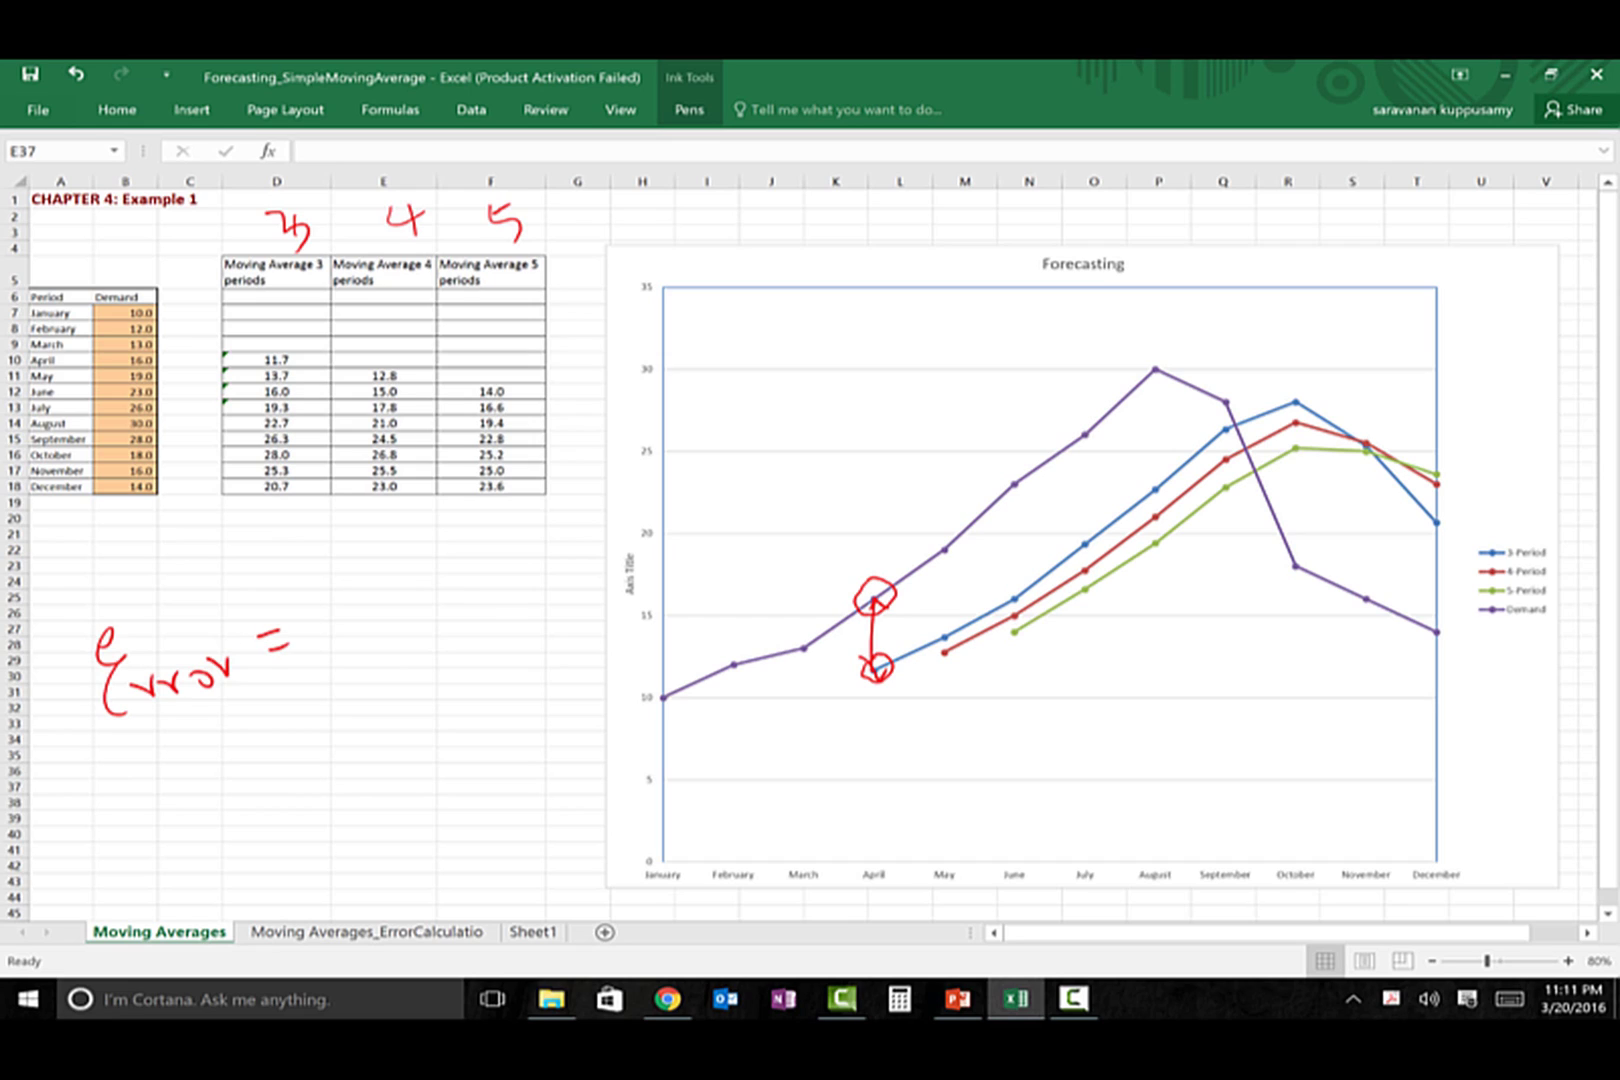
{"action": "left_click_drag", "start_coordinate": [329, 582], "coordinate": [318, 628]}
{"action": "mouse_move", "coordinate": [330, 582]}
{"action": "left_mouse_down"}
{"action": "mouse_move", "coordinate": [356, 630]}
{"action": "mouse_move", "coordinate": [342, 604]}
{"action": "left_mouse_up"}
{"action": "mouse_move", "coordinate": [370, 576]}
{"action": "left_mouse_down"}
{"action": "mouse_move", "coordinate": [352, 606]}
{"action": "mouse_move", "coordinate": [396, 578]}
{"action": "mouse_move", "coordinate": [452, 578]}
{"action": "left_mouse_up"}
{"action": "left_click_drag", "start_coordinate": [450, 576], "coordinate": [478, 562]}
{"action": "left_click", "coordinate": [421, 631]}
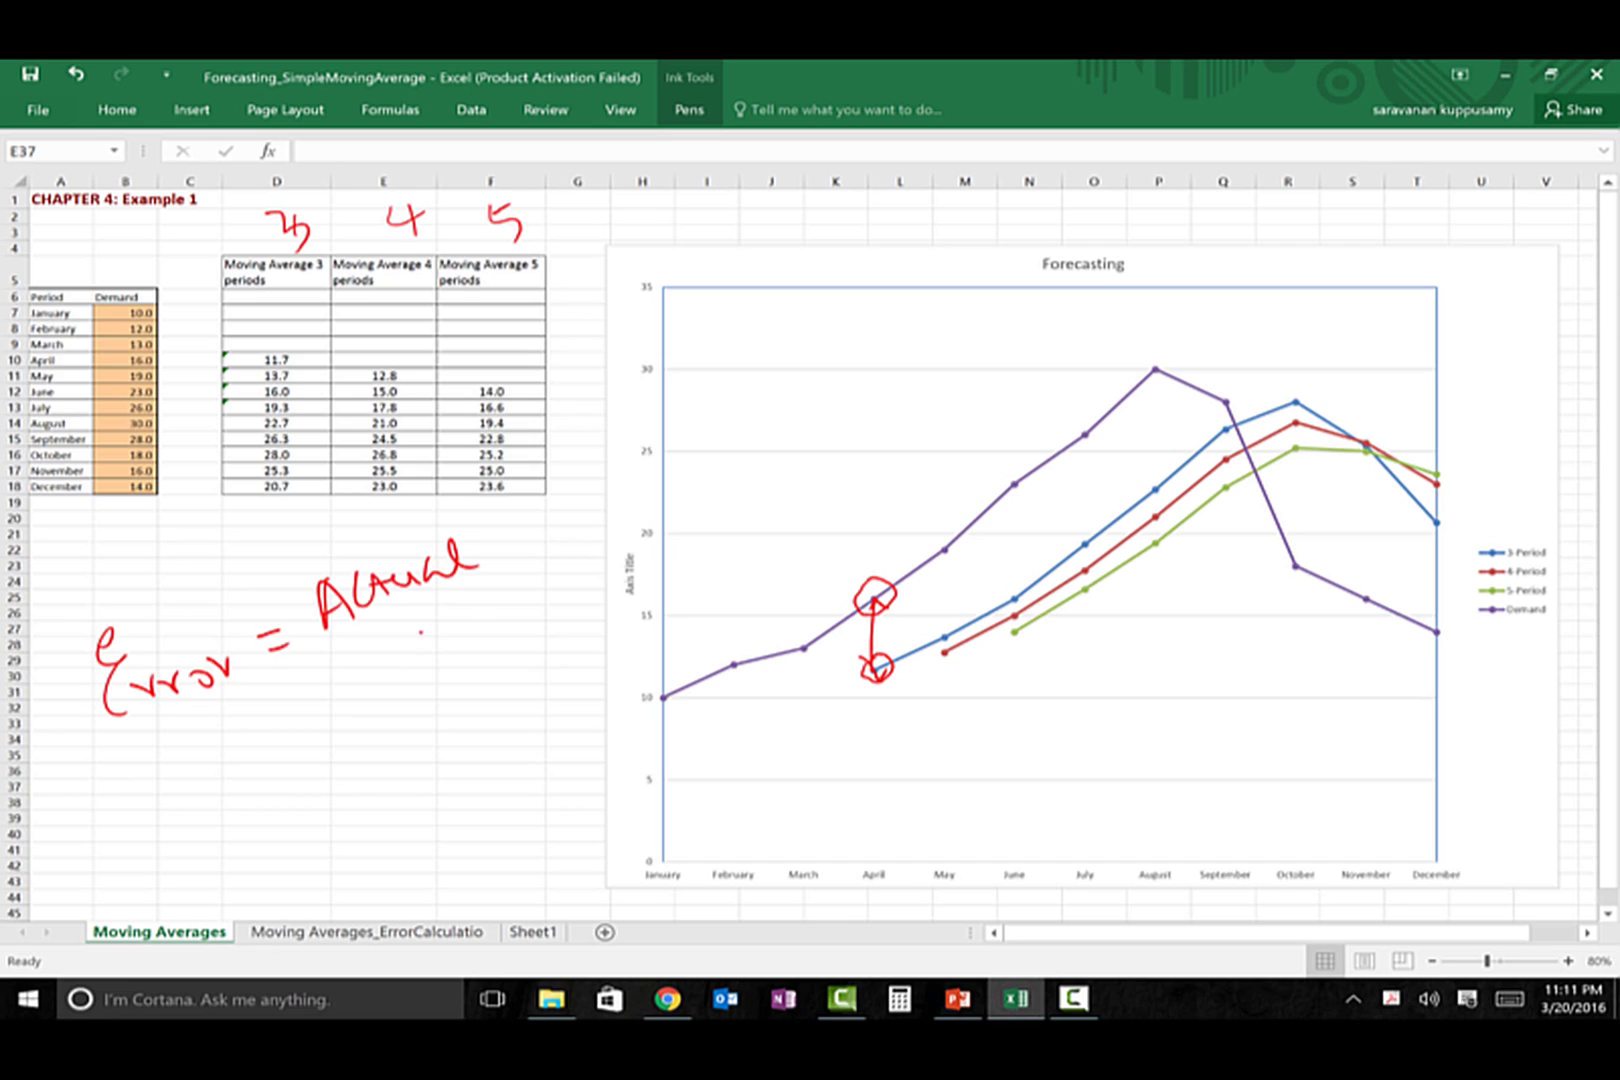
{"action": "left_click_drag", "start_coordinate": [389, 654], "coordinate": [463, 648]}
{"action": "left_click_drag", "start_coordinate": [456, 614], "coordinate": [525, 598]}
{"action": "left_click_drag", "start_coordinate": [540, 596], "coordinate": [562, 558]}
{"action": "mouse_move", "coordinate": [584, 562]}
{"action": "left_mouse_down"}
{"action": "mouse_move", "coordinate": [566, 588]}
{"action": "mouse_move", "coordinate": [630, 562]}
{"action": "left_mouse_up"}
{"action": "left_click_drag", "start_coordinate": [612, 550], "coordinate": [636, 540]}
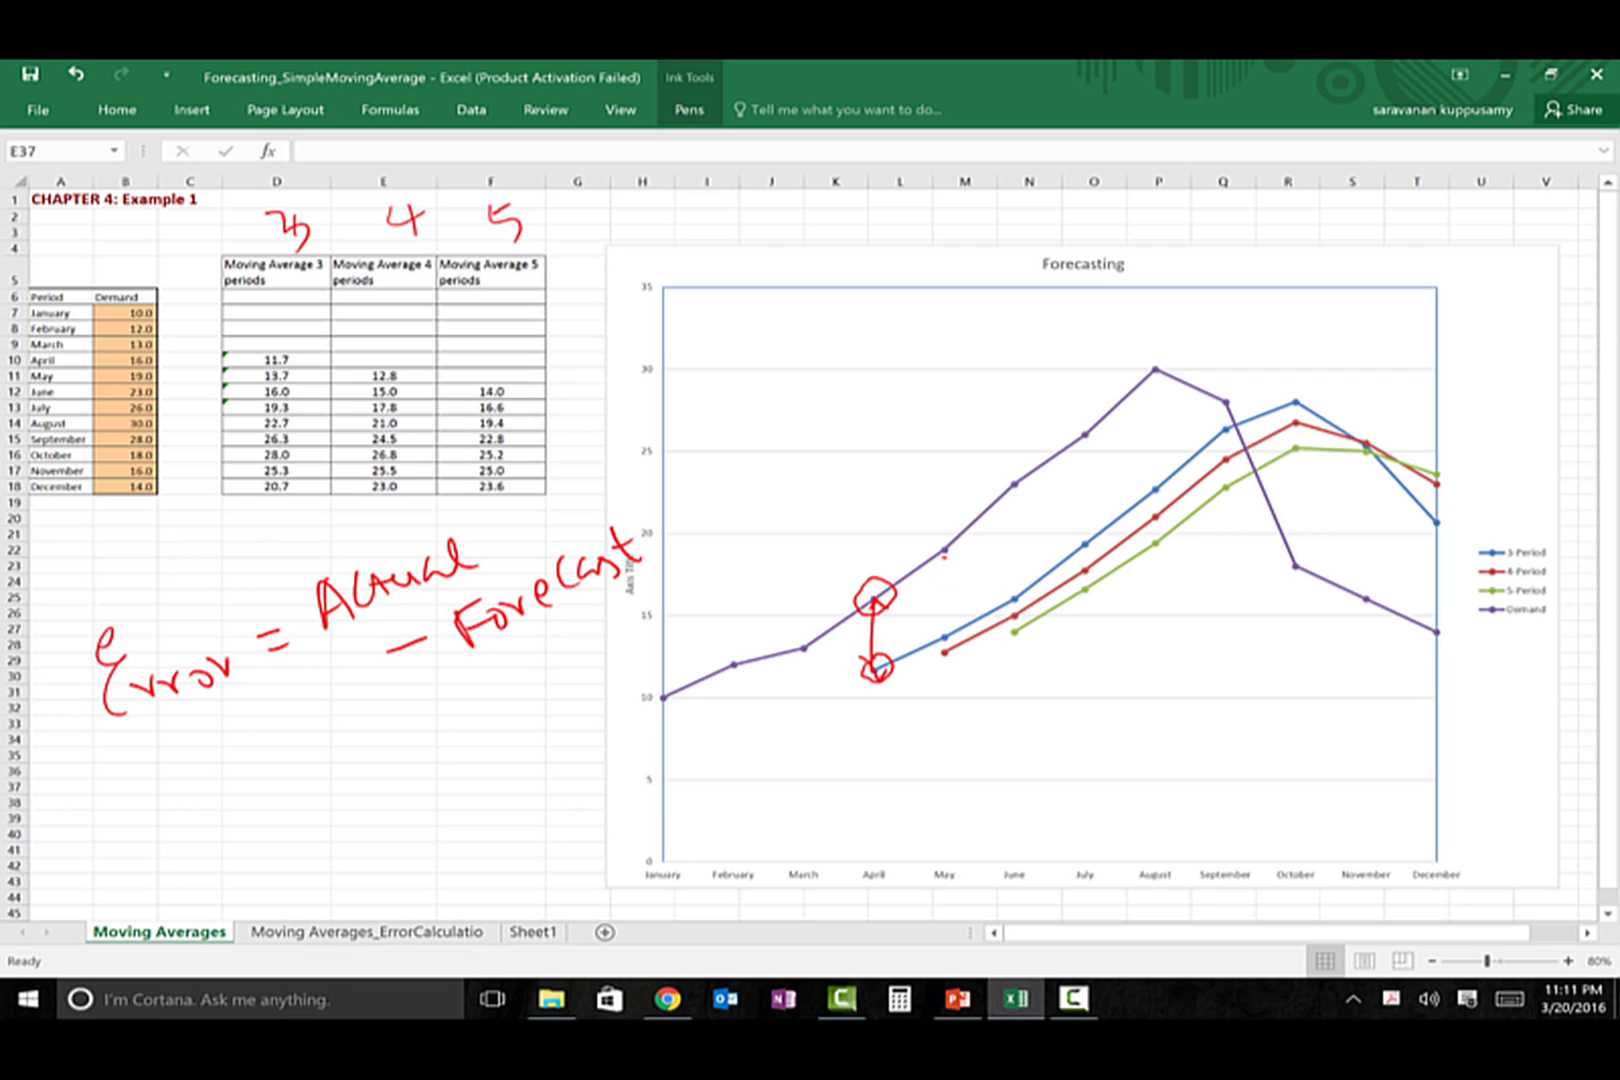
Draw double-headed arrows between the Demand and 3-Period lines at May, June and July
{"action": "mouse_move", "coordinate": [943, 557]}
{"action": "left_mouse_down"}
{"action": "mouse_move", "coordinate": [943, 633]}
{"action": "mouse_move", "coordinate": [954, 580]}
{"action": "mouse_move", "coordinate": [961, 612]}
{"action": "left_mouse_up"}
{"action": "mouse_move", "coordinate": [1009, 494]}
{"action": "left_mouse_down"}
{"action": "mouse_move", "coordinate": [1001, 601]}
{"action": "mouse_move", "coordinate": [1031, 521]}
{"action": "left_mouse_up"}
{"action": "left_click_drag", "start_coordinate": [990, 580], "coordinate": [1014, 585]}
{"action": "mouse_move", "coordinate": [1087, 441]}
{"action": "left_mouse_down"}
{"action": "mouse_move", "coordinate": [1084, 550]}
{"action": "mouse_move", "coordinate": [1102, 470]}
{"action": "left_mouse_up"}
{"action": "left_click_drag", "start_coordinate": [1058, 537], "coordinate": [1092, 546]}
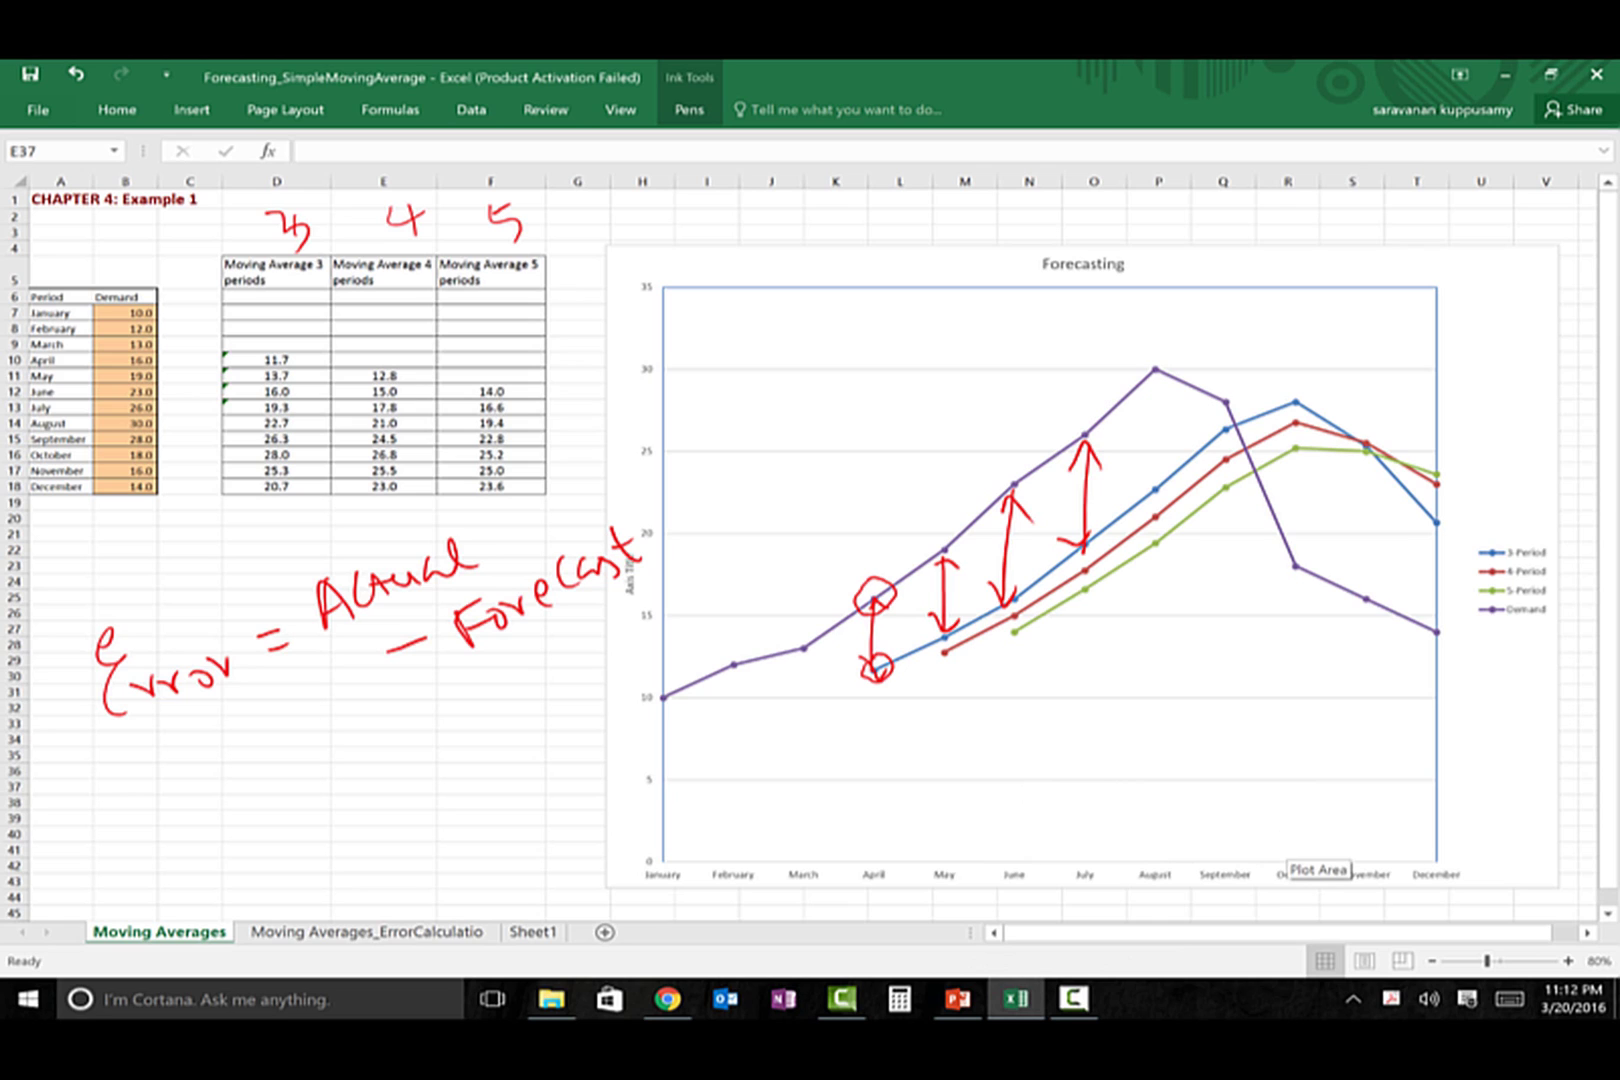
Switch to the Moving Averages_ErrorCalculatio worksheet
{"action": "left_click", "coordinate": [410, 932]}
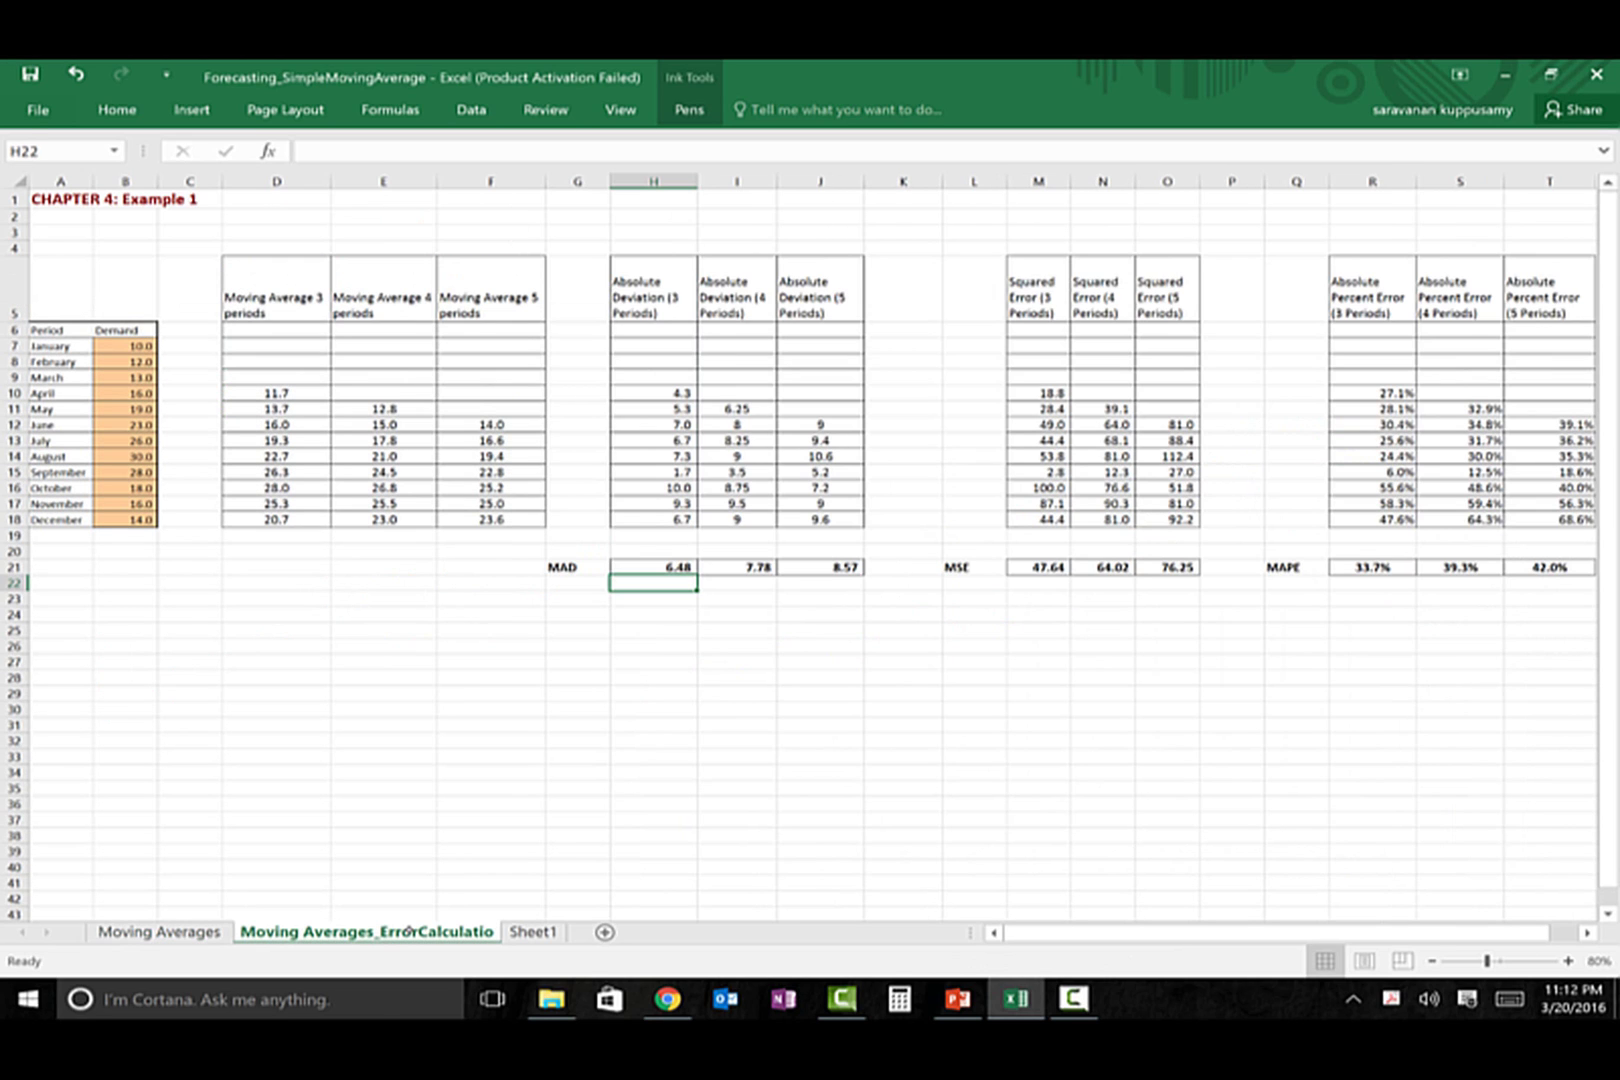
{"action": "left_click", "coordinate": [689, 110]}
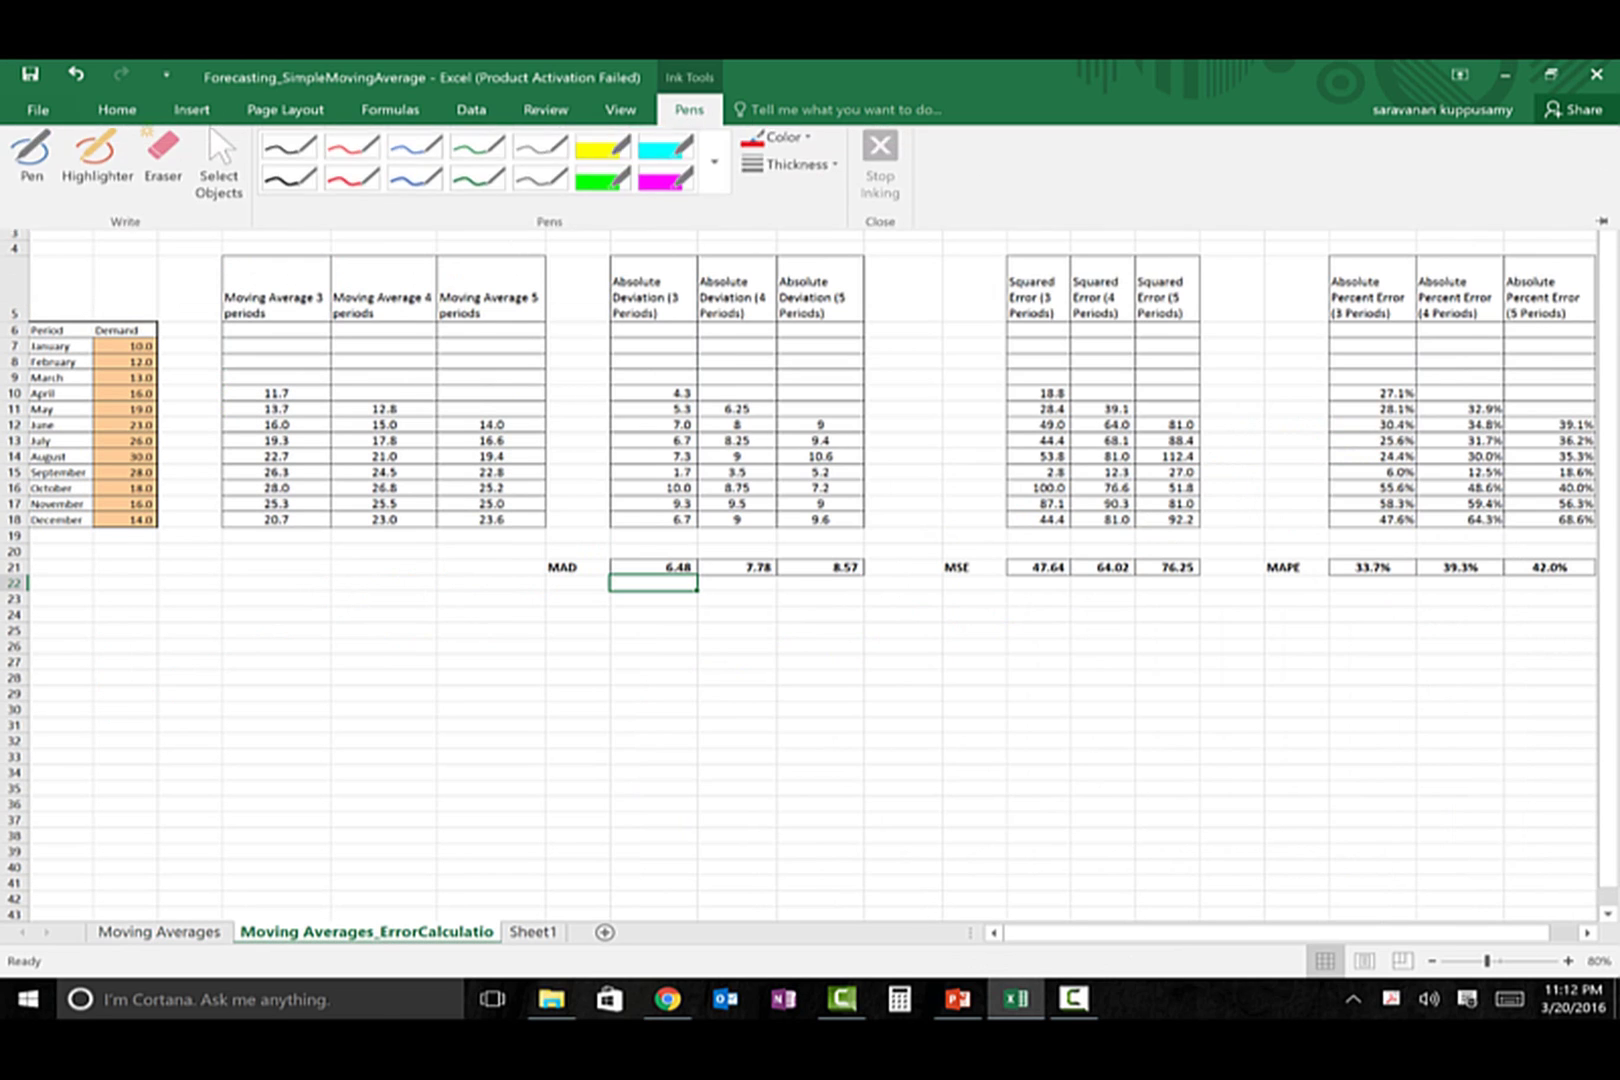
{"action": "left_click", "coordinate": [30, 160]}
{"action": "mouse_move", "coordinate": [50, 264]}
{"action": "left_mouse_down"}
{"action": "mouse_move", "coordinate": [53, 245]}
{"action": "mouse_move", "coordinate": [546, 554]}
{"action": "mouse_move", "coordinate": [407, 662]}
{"action": "left_mouse_up"}
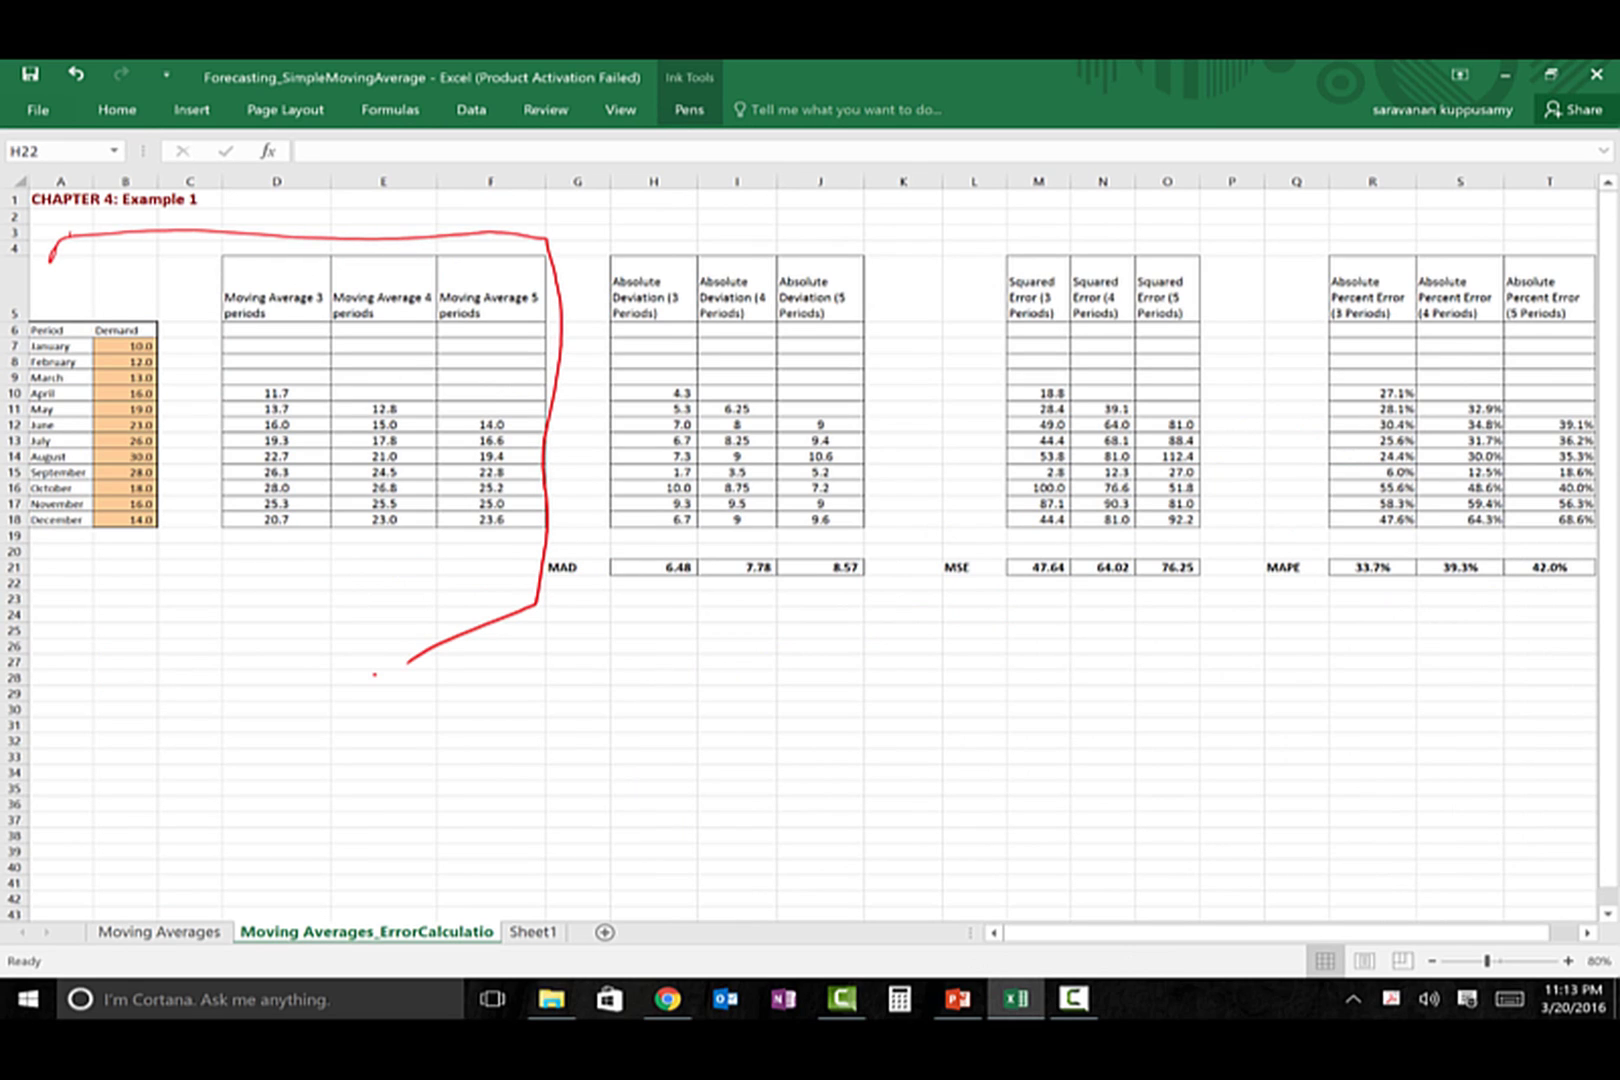
{"action": "left_click", "coordinate": [689, 110]}
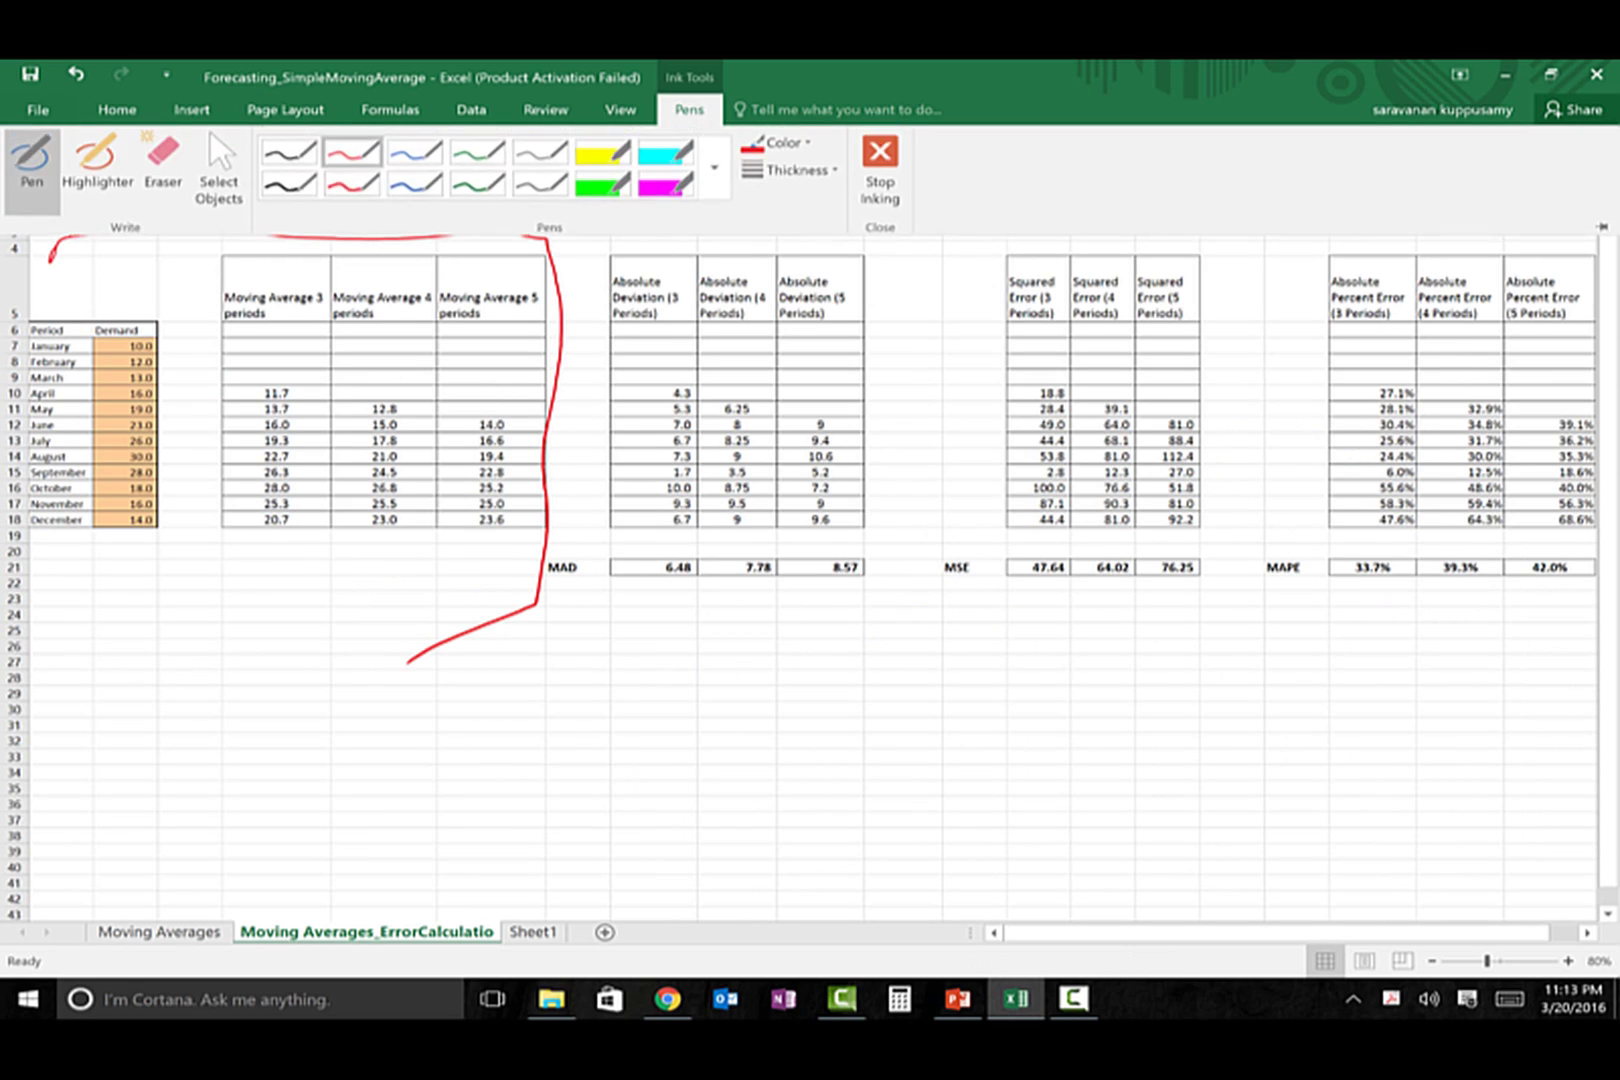
{"action": "left_click", "coordinate": [163, 160]}
{"action": "left_click_drag", "start_coordinate": [545, 420], "coordinate": [572, 602]}
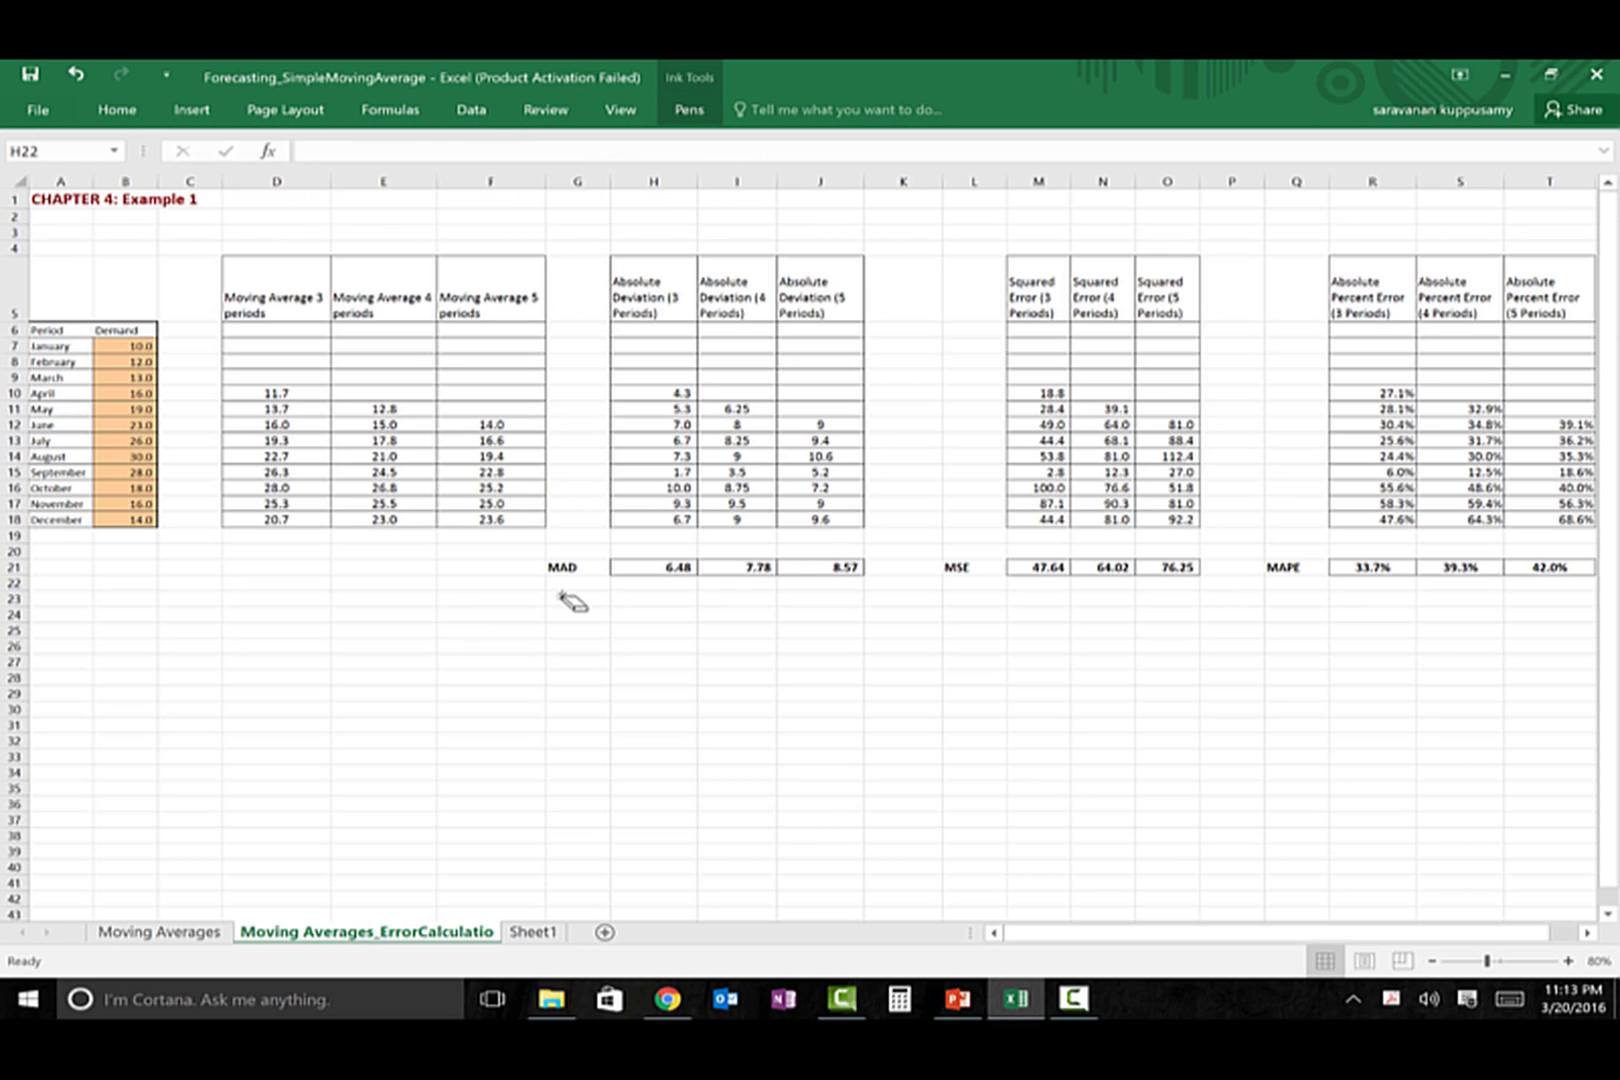
Circle the MAD, MSE and MAPE labels in row 21 with a red pen
{"action": "left_click", "coordinate": [689, 110]}
{"action": "left_click", "coordinate": [352, 152]}
{"action": "mouse_move", "coordinate": [583, 549]}
{"action": "left_mouse_down"}
{"action": "mouse_move", "coordinate": [585, 606]}
{"action": "mouse_move", "coordinate": [597, 560]}
{"action": "left_mouse_up"}
{"action": "mouse_move", "coordinate": [940, 553]}
{"action": "left_mouse_down"}
{"action": "mouse_move", "coordinate": [965, 608]}
{"action": "mouse_move", "coordinate": [960, 542]}
{"action": "left_mouse_up"}
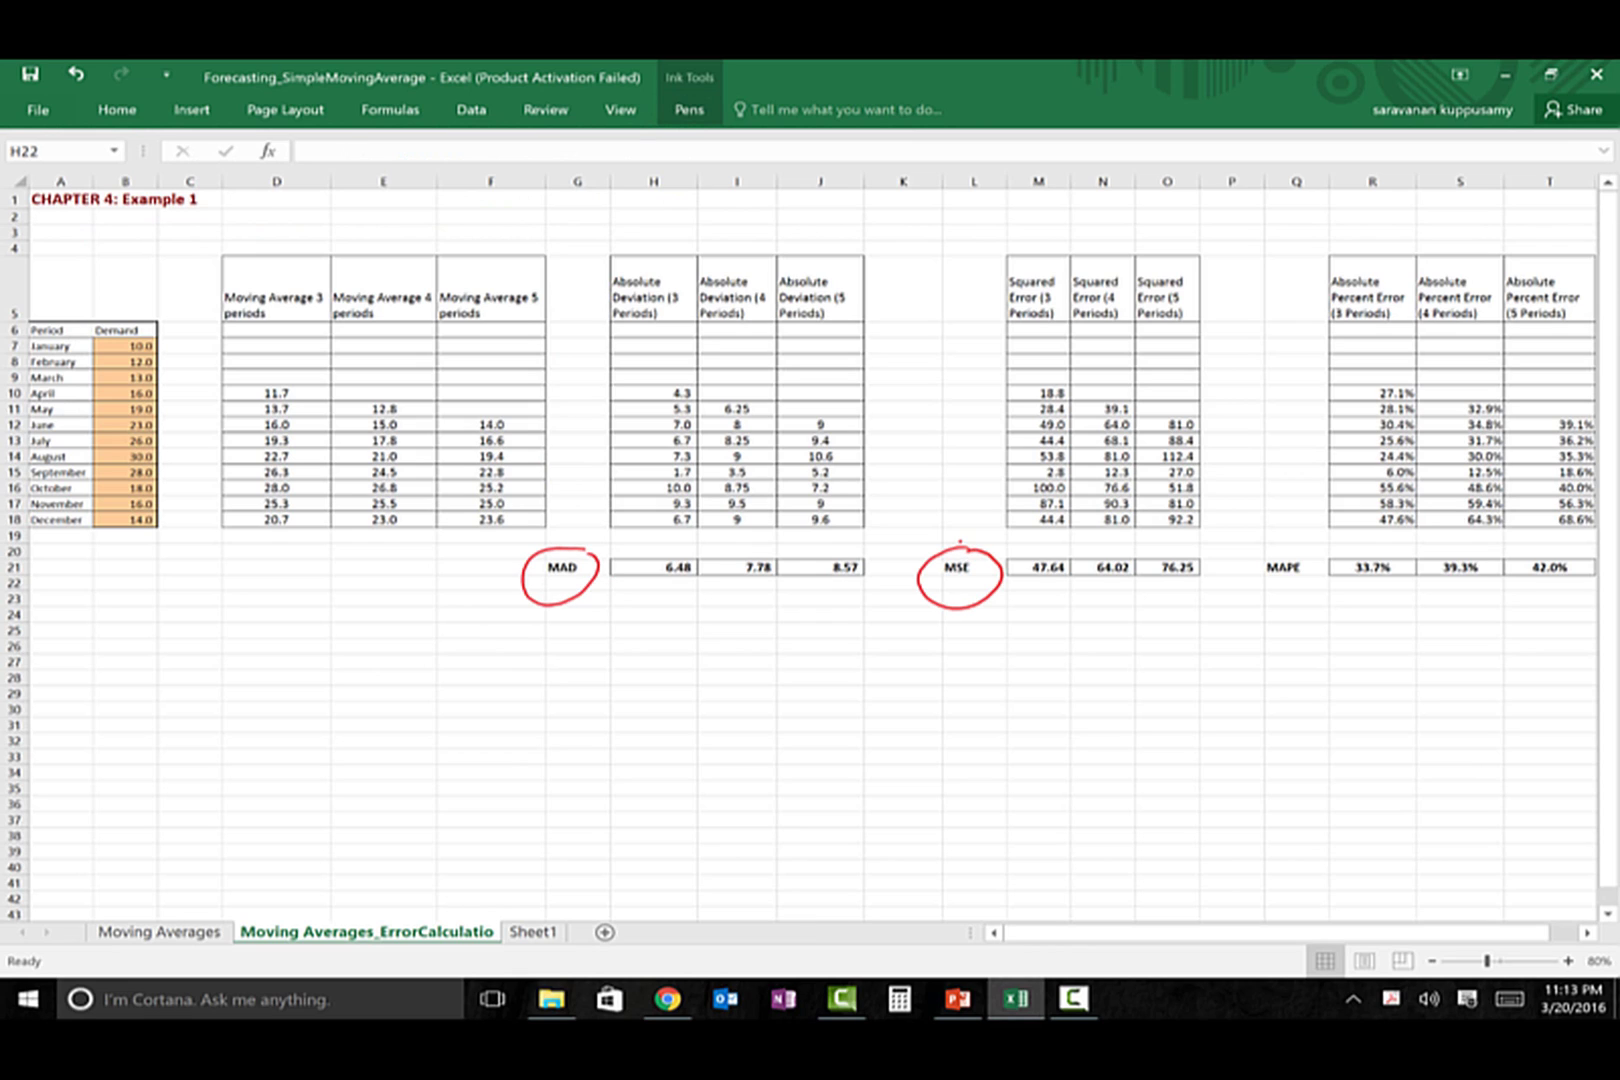
{"action": "mouse_move", "coordinate": [1296, 550]}
{"action": "left_mouse_down"}
{"action": "mouse_move", "coordinate": [1251, 576]}
{"action": "mouse_move", "coordinate": [1306, 585]}
{"action": "mouse_move", "coordinate": [1298, 550]}
{"action": "left_mouse_up"}
Draw a leader line from the MAD circle and handwrite "Mean Absolute Deviation" beneath it
{"action": "left_click_drag", "start_coordinate": [531, 582], "coordinate": [405, 636]}
{"action": "mouse_move", "coordinate": [113, 702]}
{"action": "left_mouse_down"}
{"action": "mouse_move", "coordinate": [128, 666]}
{"action": "mouse_move", "coordinate": [152, 696]}
{"action": "mouse_move", "coordinate": [257, 703]}
{"action": "mouse_move", "coordinate": [428, 664]}
{"action": "mouse_move", "coordinate": [468, 698]}
{"action": "mouse_move", "coordinate": [500, 680]}
{"action": "mouse_move", "coordinate": [476, 698]}
{"action": "left_mouse_up"}
{"action": "key", "text": "ctrl+z"}
{"action": "key", "text": "ctrl+z"}
{"action": "mouse_move", "coordinate": [470, 652]}
{"action": "left_mouse_down"}
{"action": "mouse_move", "coordinate": [480, 694]}
{"action": "mouse_move", "coordinate": [606, 640]}
{"action": "mouse_move", "coordinate": [640, 662]}
{"action": "left_mouse_up"}
{"action": "left_click_drag", "start_coordinate": [642, 668], "coordinate": [662, 664]}
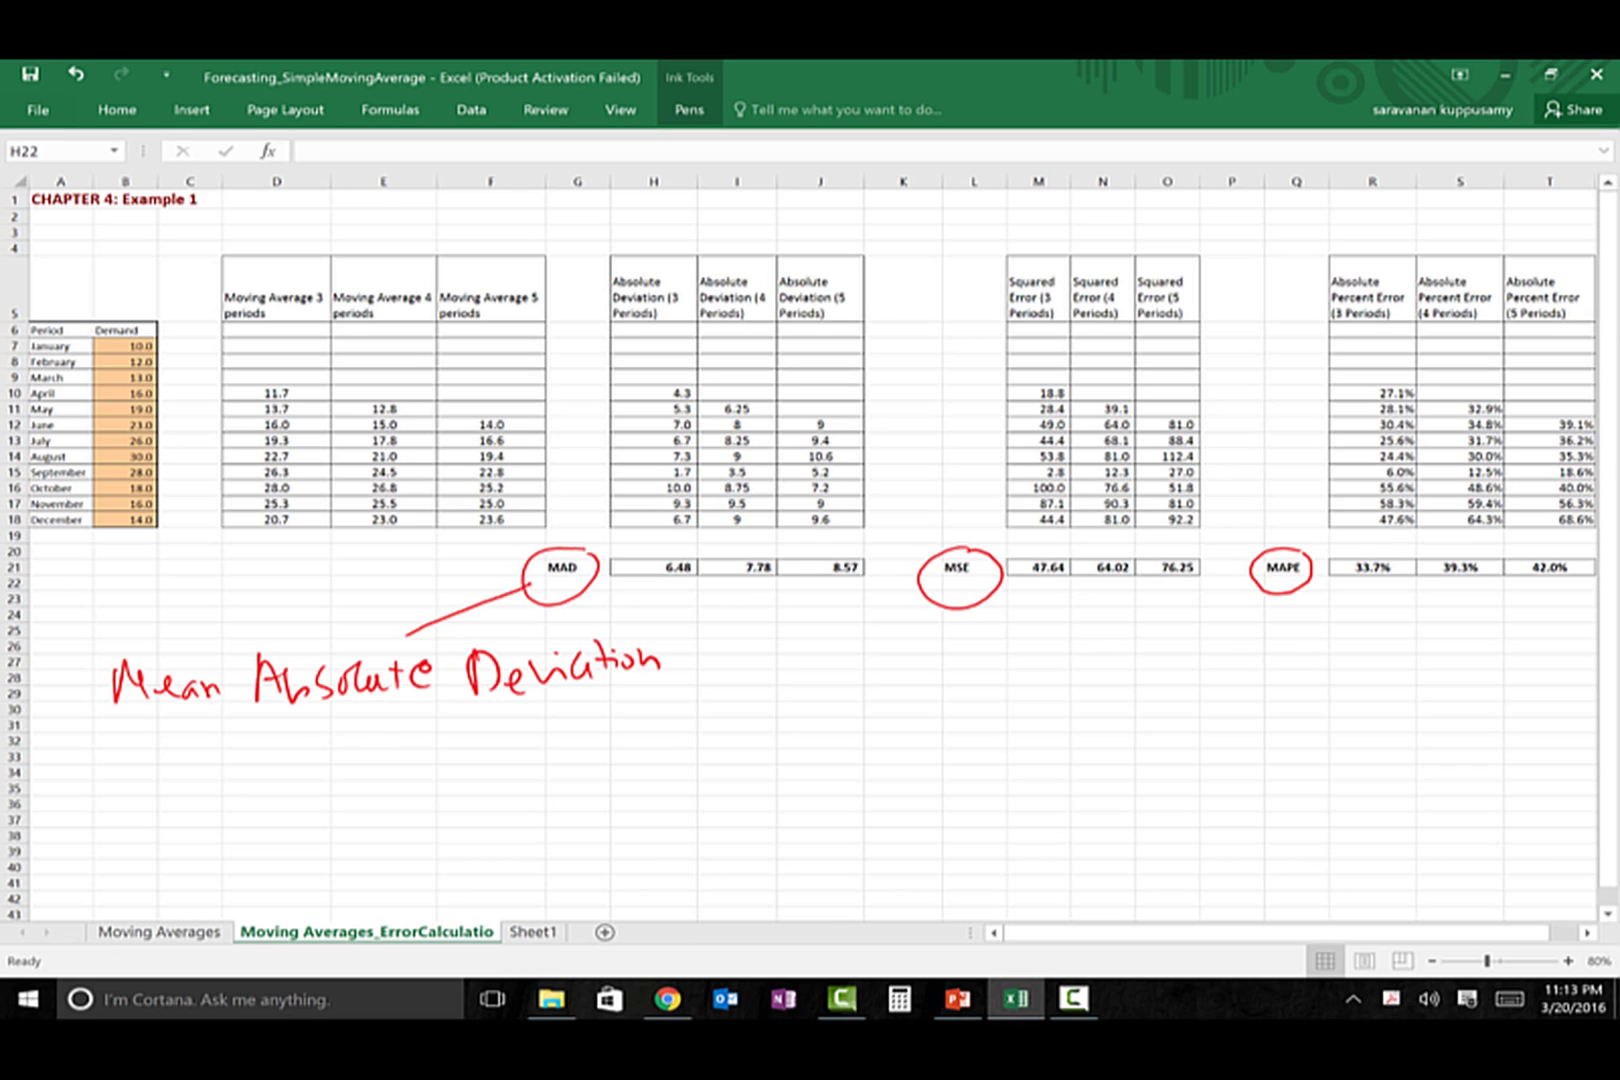
Handwrite the formula "= Abs(Actual - Forecast)" under the Mean Absolute Deviation heading
{"action": "left_click", "coordinate": [232, 746]}
{"action": "left_click_drag", "start_coordinate": [228, 760], "coordinate": [253, 760]}
{"action": "mouse_move", "coordinate": [220, 782]}
{"action": "left_mouse_down"}
{"action": "mouse_move", "coordinate": [320, 787]}
{"action": "mouse_move", "coordinate": [316, 764]}
{"action": "left_mouse_up"}
{"action": "left_click_drag", "start_coordinate": [320, 745], "coordinate": [336, 790]}
{"action": "left_click_drag", "start_coordinate": [375, 760], "coordinate": [362, 792]}
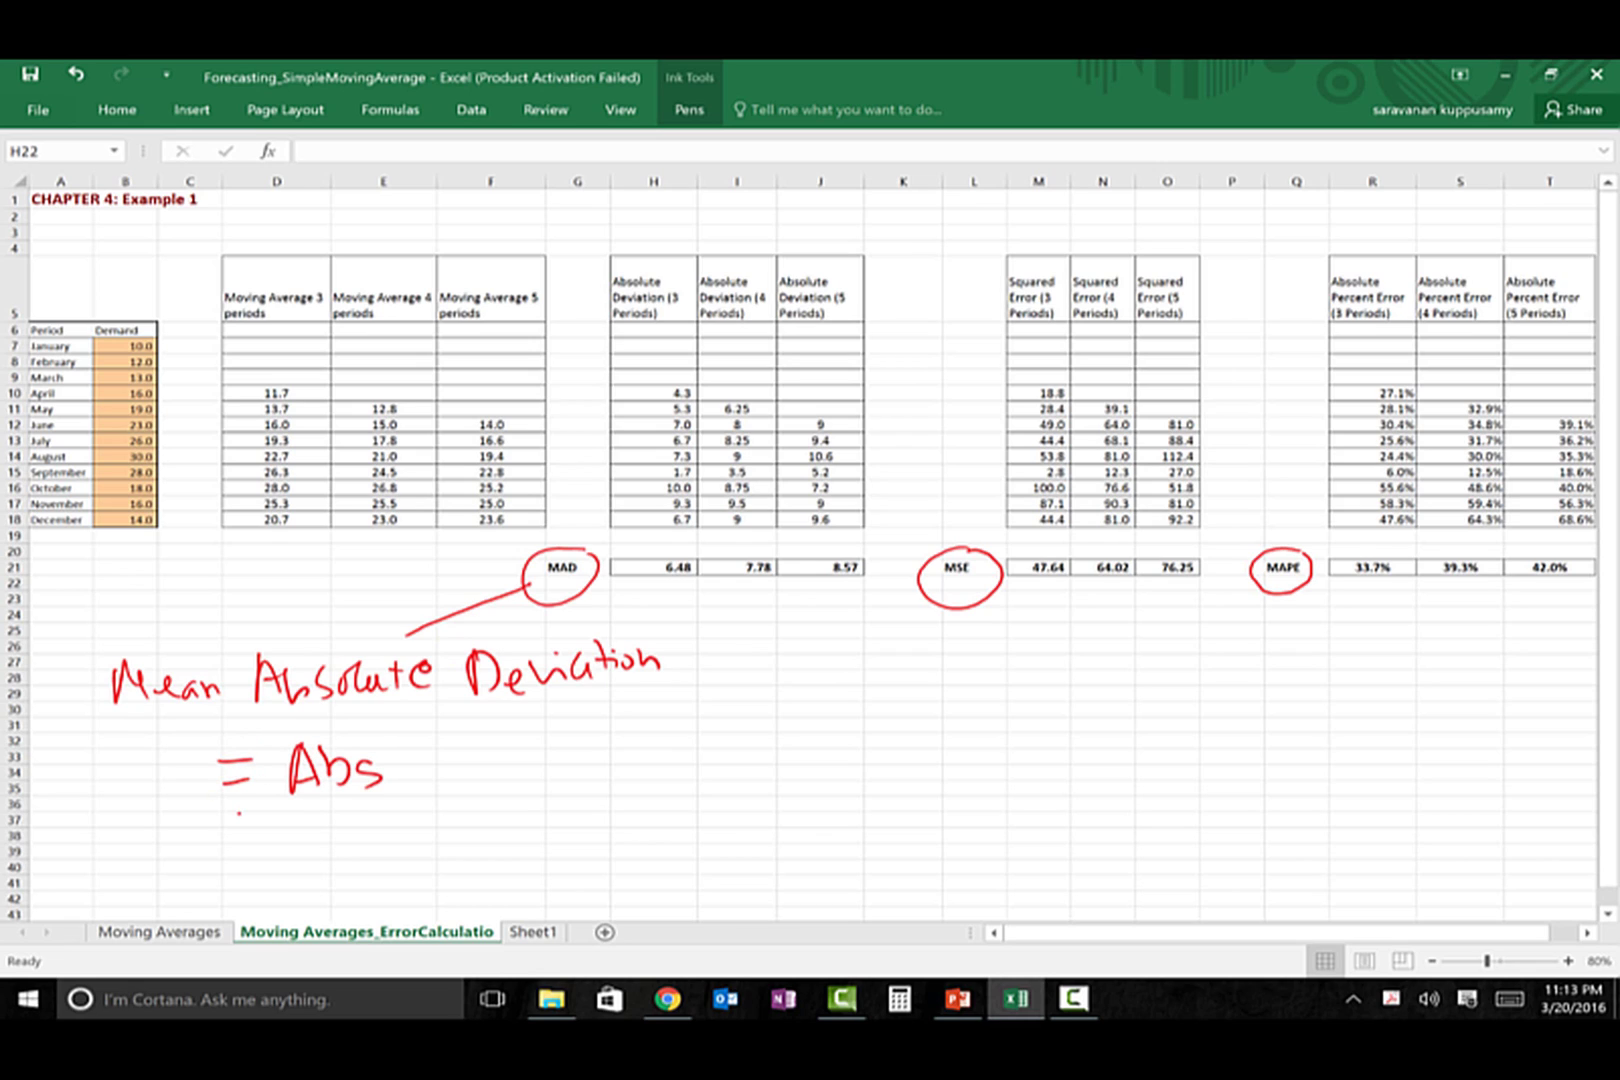
{"action": "mouse_move", "coordinate": [415, 729]}
{"action": "left_mouse_down"}
{"action": "mouse_move", "coordinate": [405, 790]}
{"action": "mouse_move", "coordinate": [450, 752]}
{"action": "left_mouse_up"}
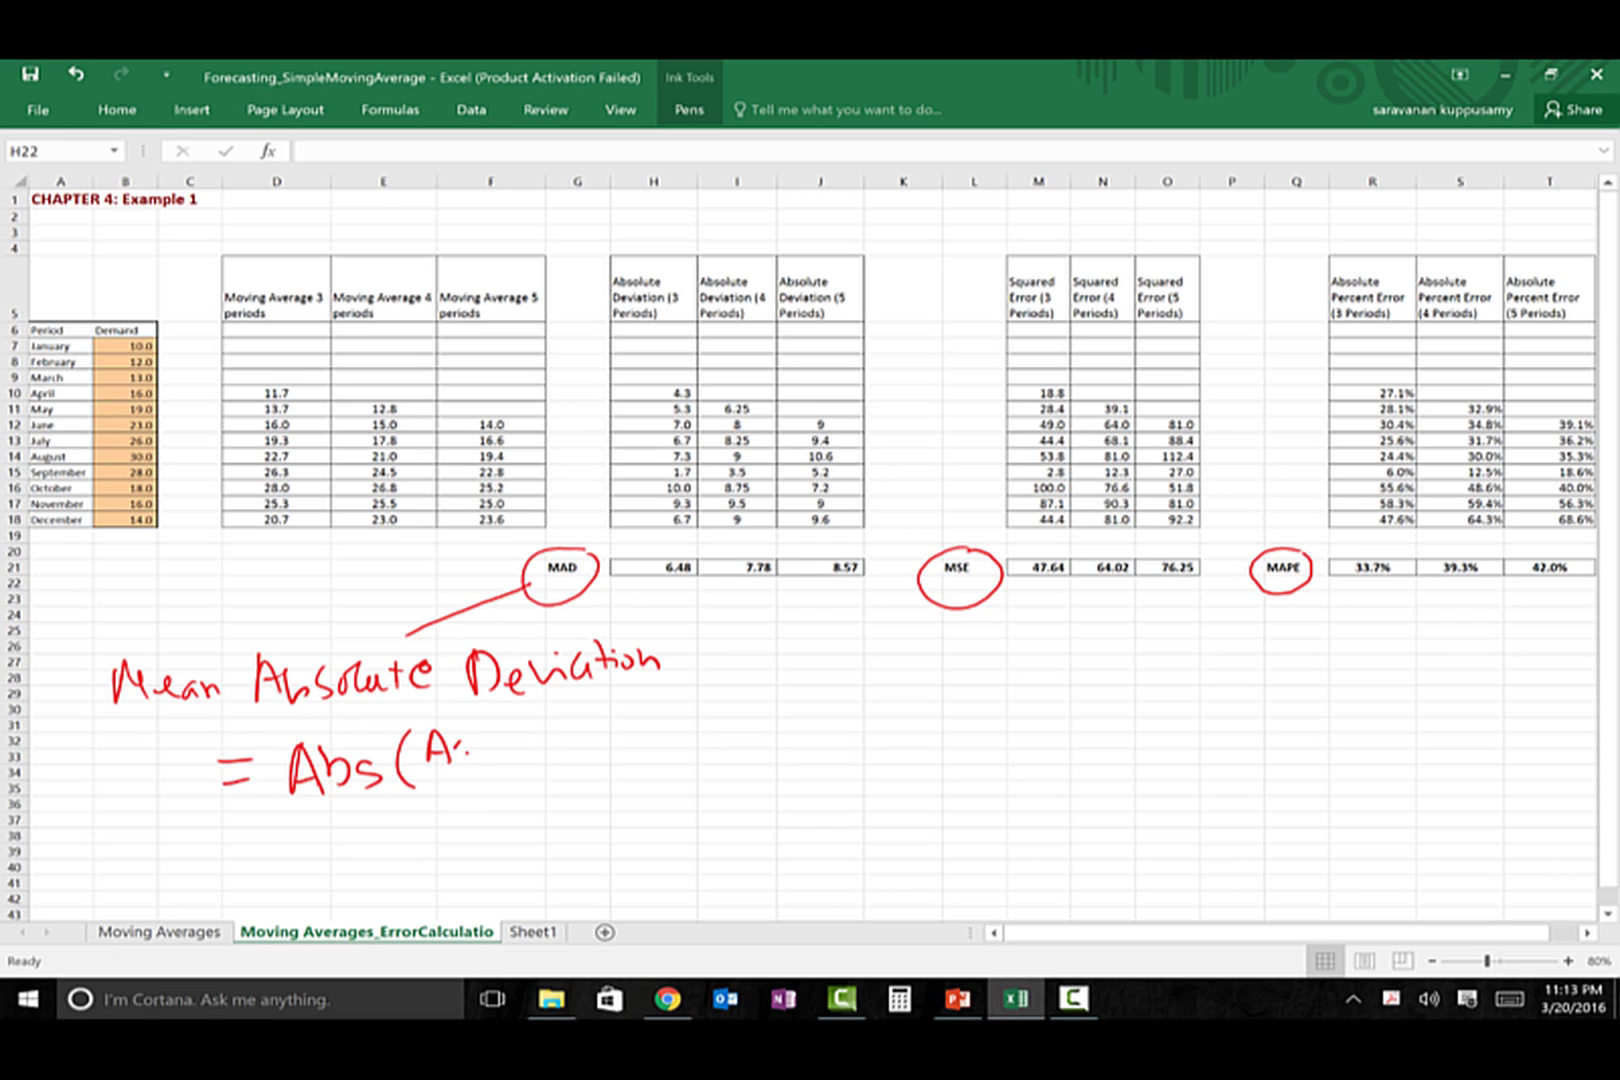
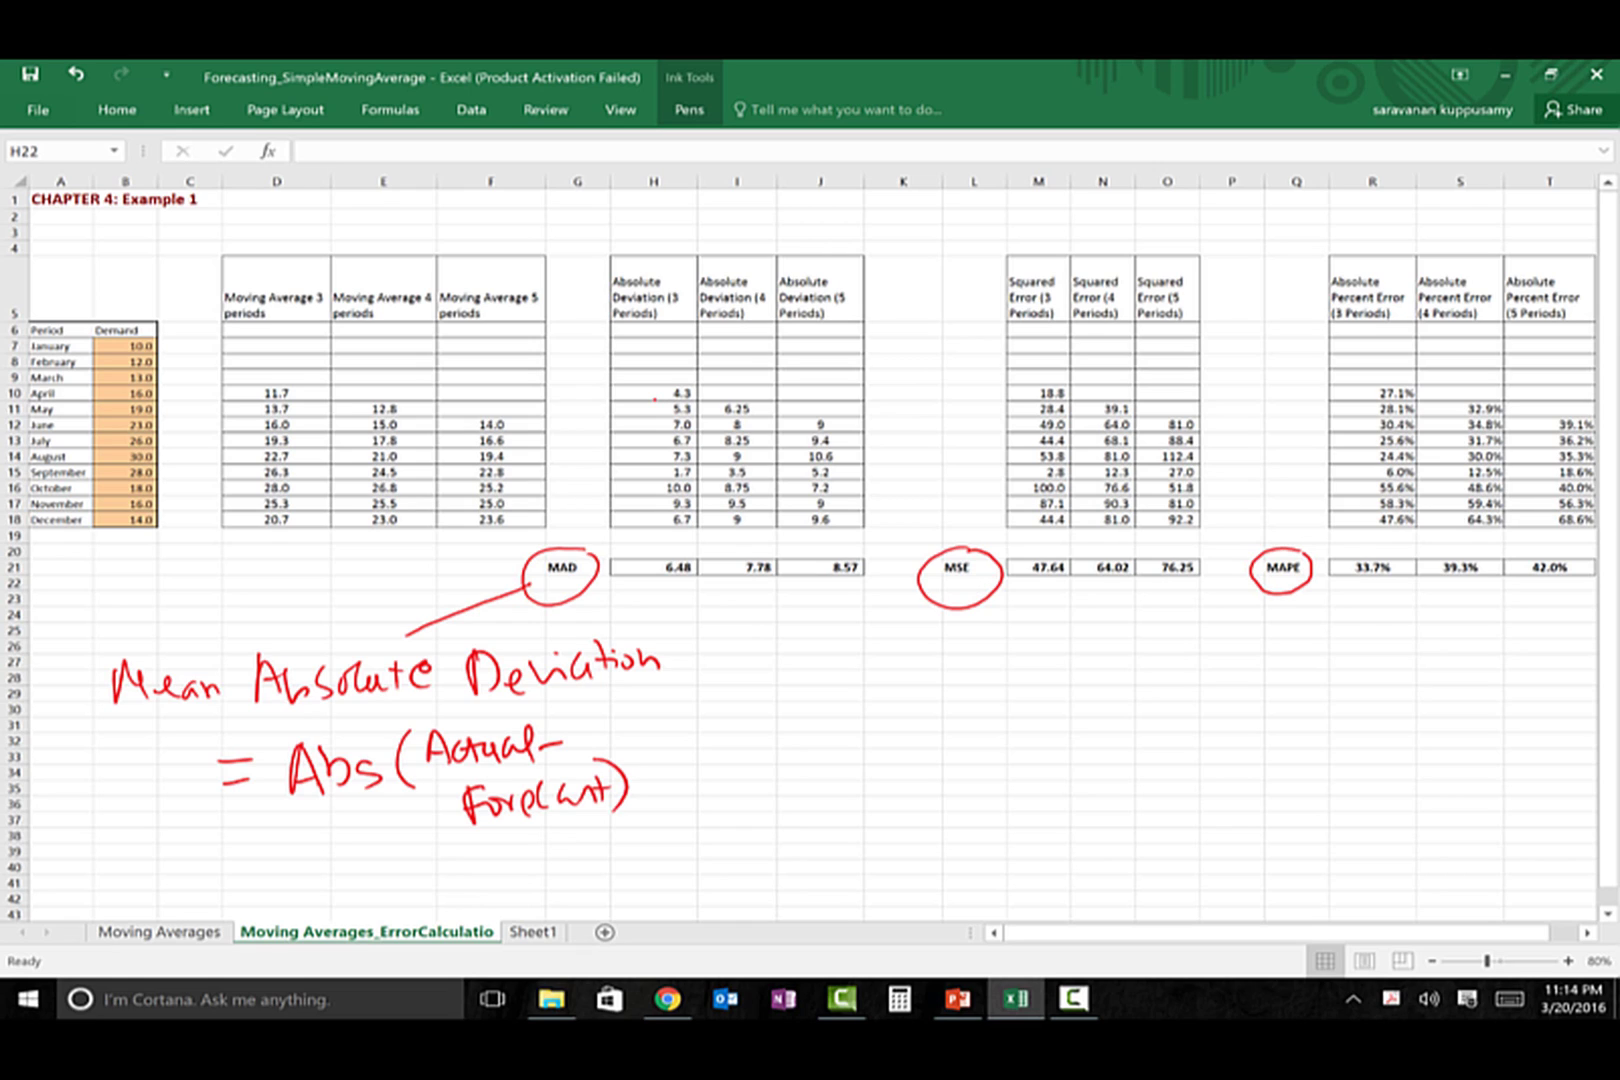
{"action": "left_click", "coordinate": [1074, 998]}
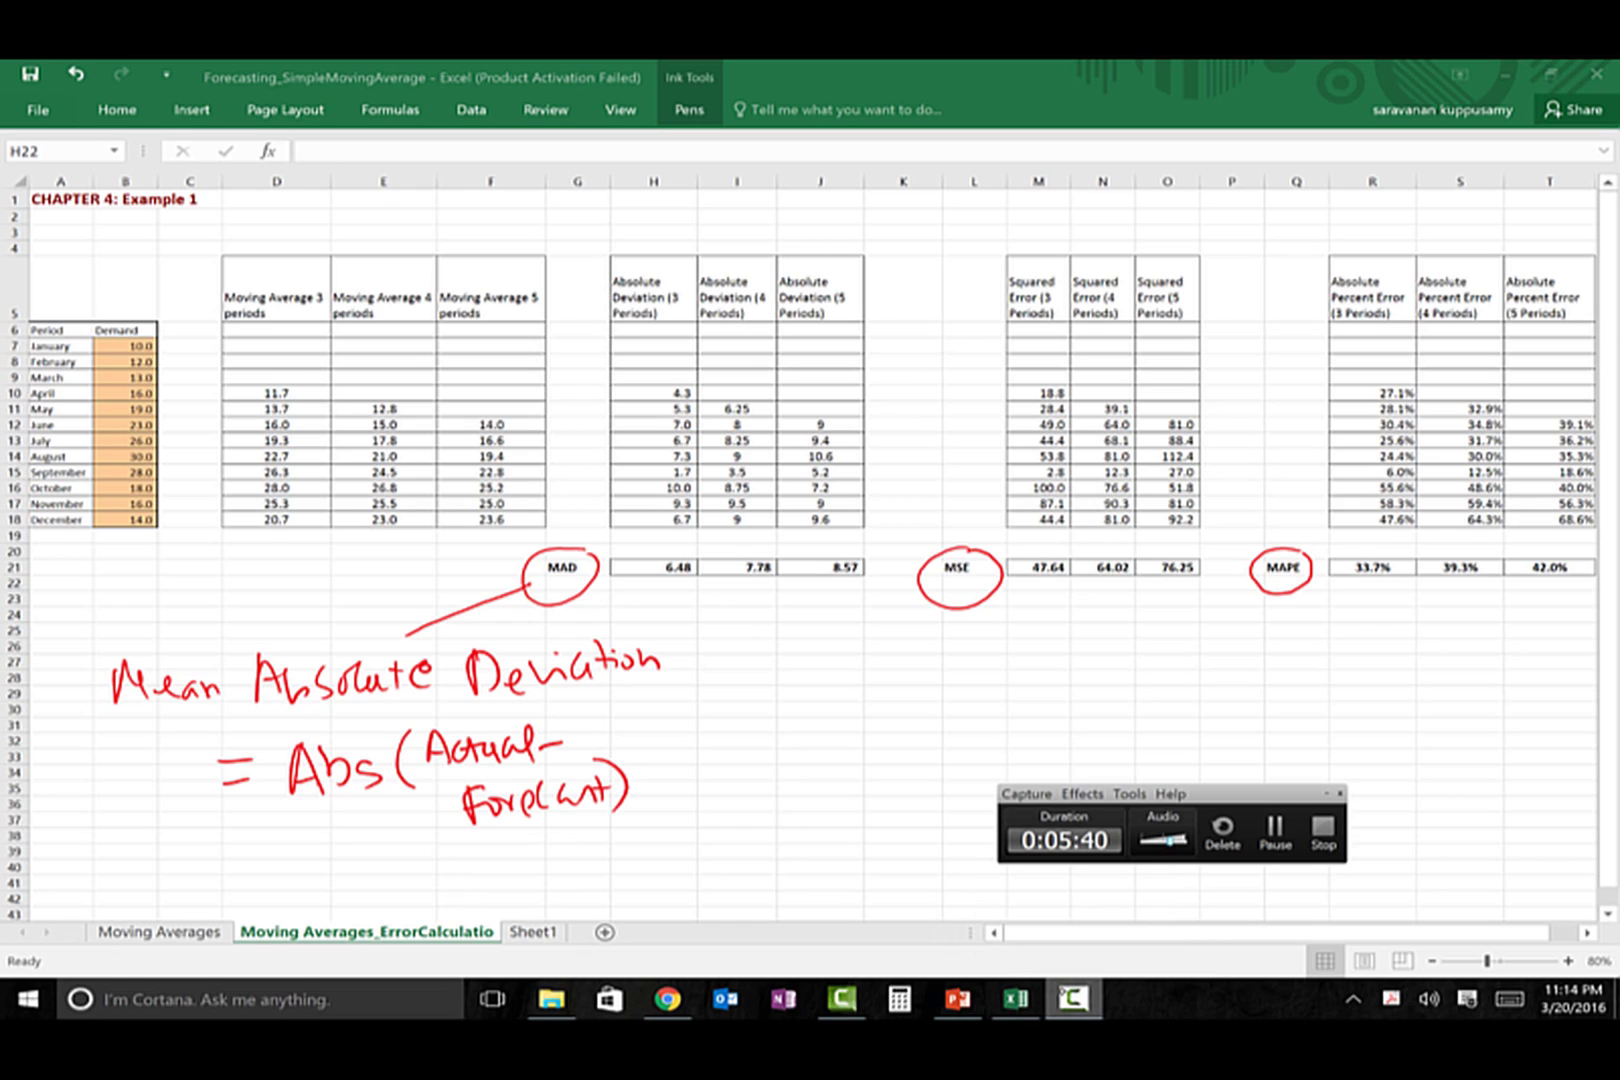
{"action": "left_click", "coordinate": [1268, 812]}
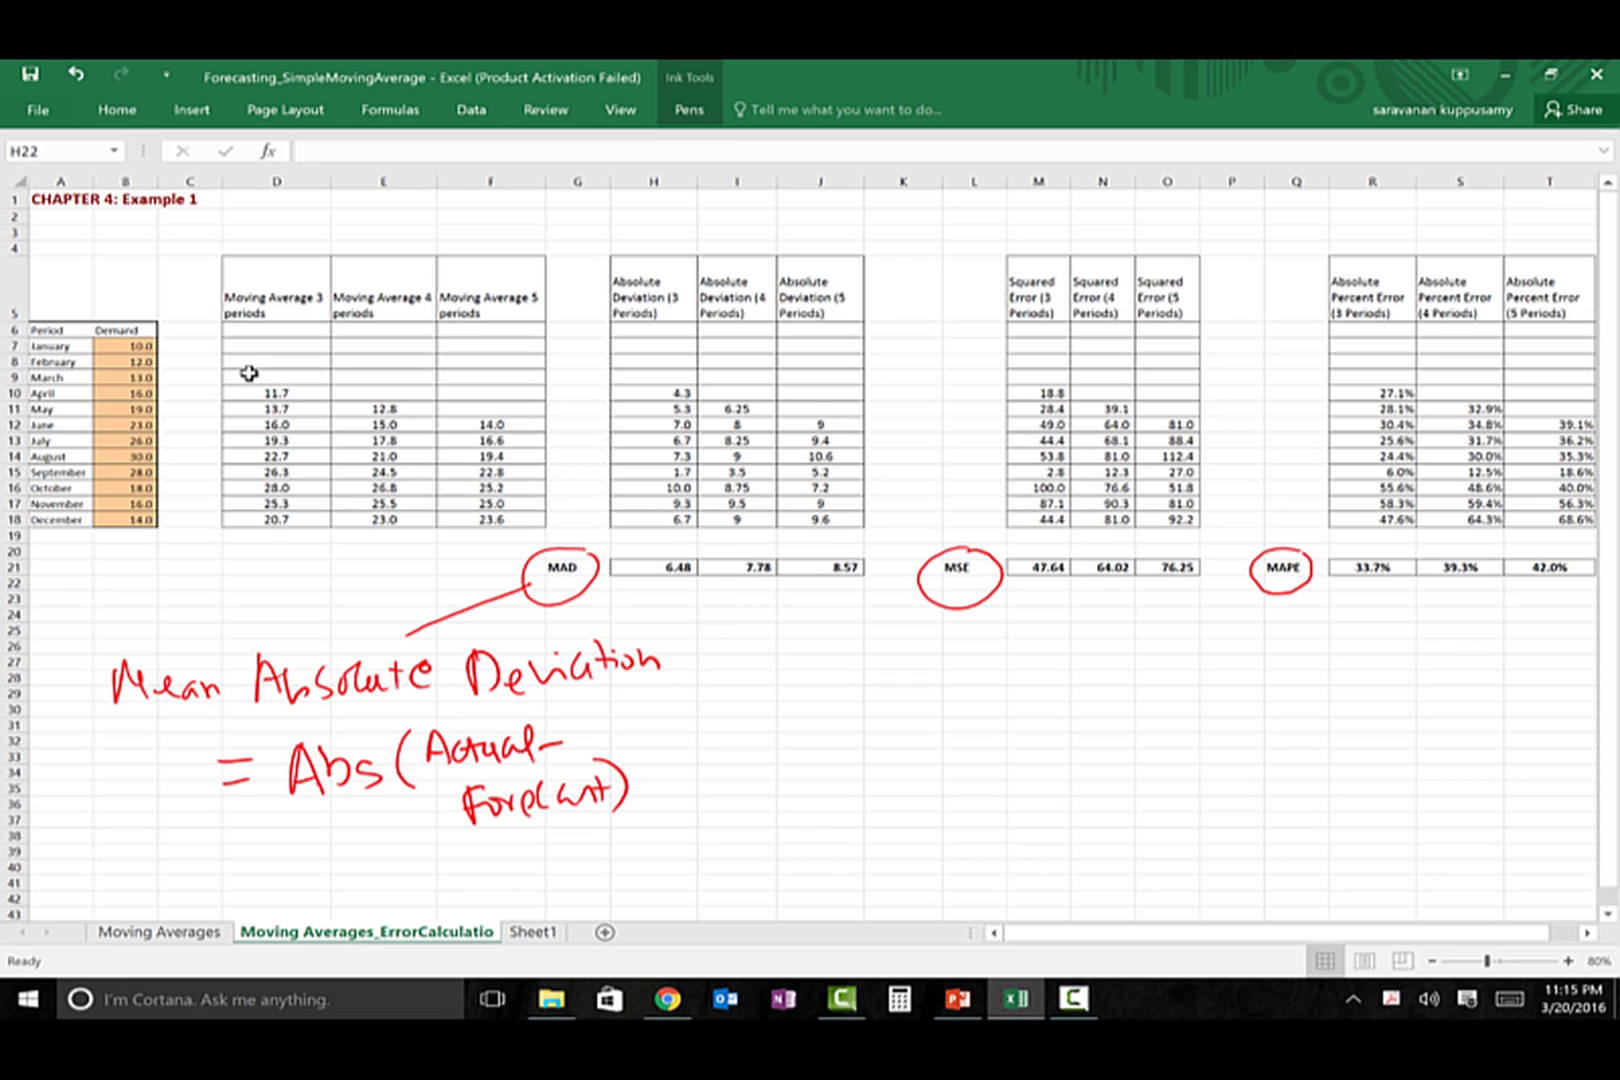
Outline the April to December values in the 3-period moving average and Demand columns with a red pen
{"action": "left_click", "coordinate": [689, 109]}
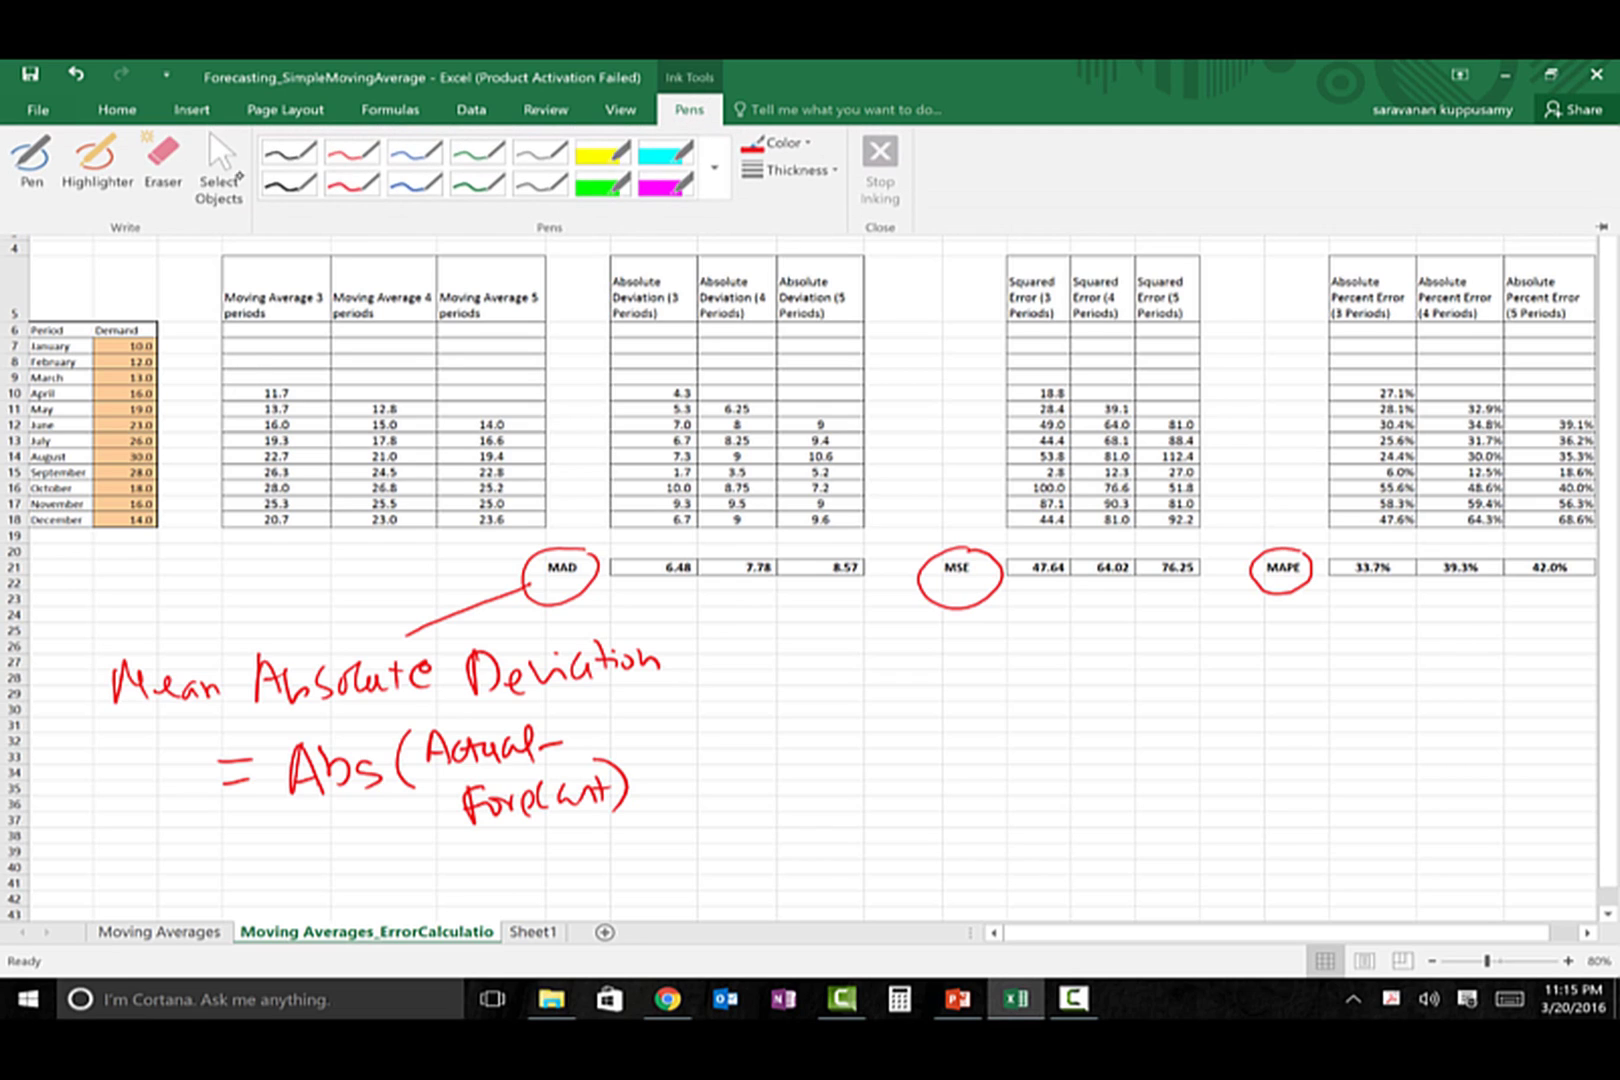
{"action": "left_click", "coordinate": [352, 160]}
{"action": "left_click_drag", "start_coordinate": [290, 376], "coordinate": [290, 540]}
{"action": "mouse_move", "coordinate": [300, 376]}
{"action": "left_mouse_down"}
{"action": "mouse_move", "coordinate": [320, 522]}
{"action": "mouse_move", "coordinate": [270, 548]}
{"action": "left_mouse_up"}
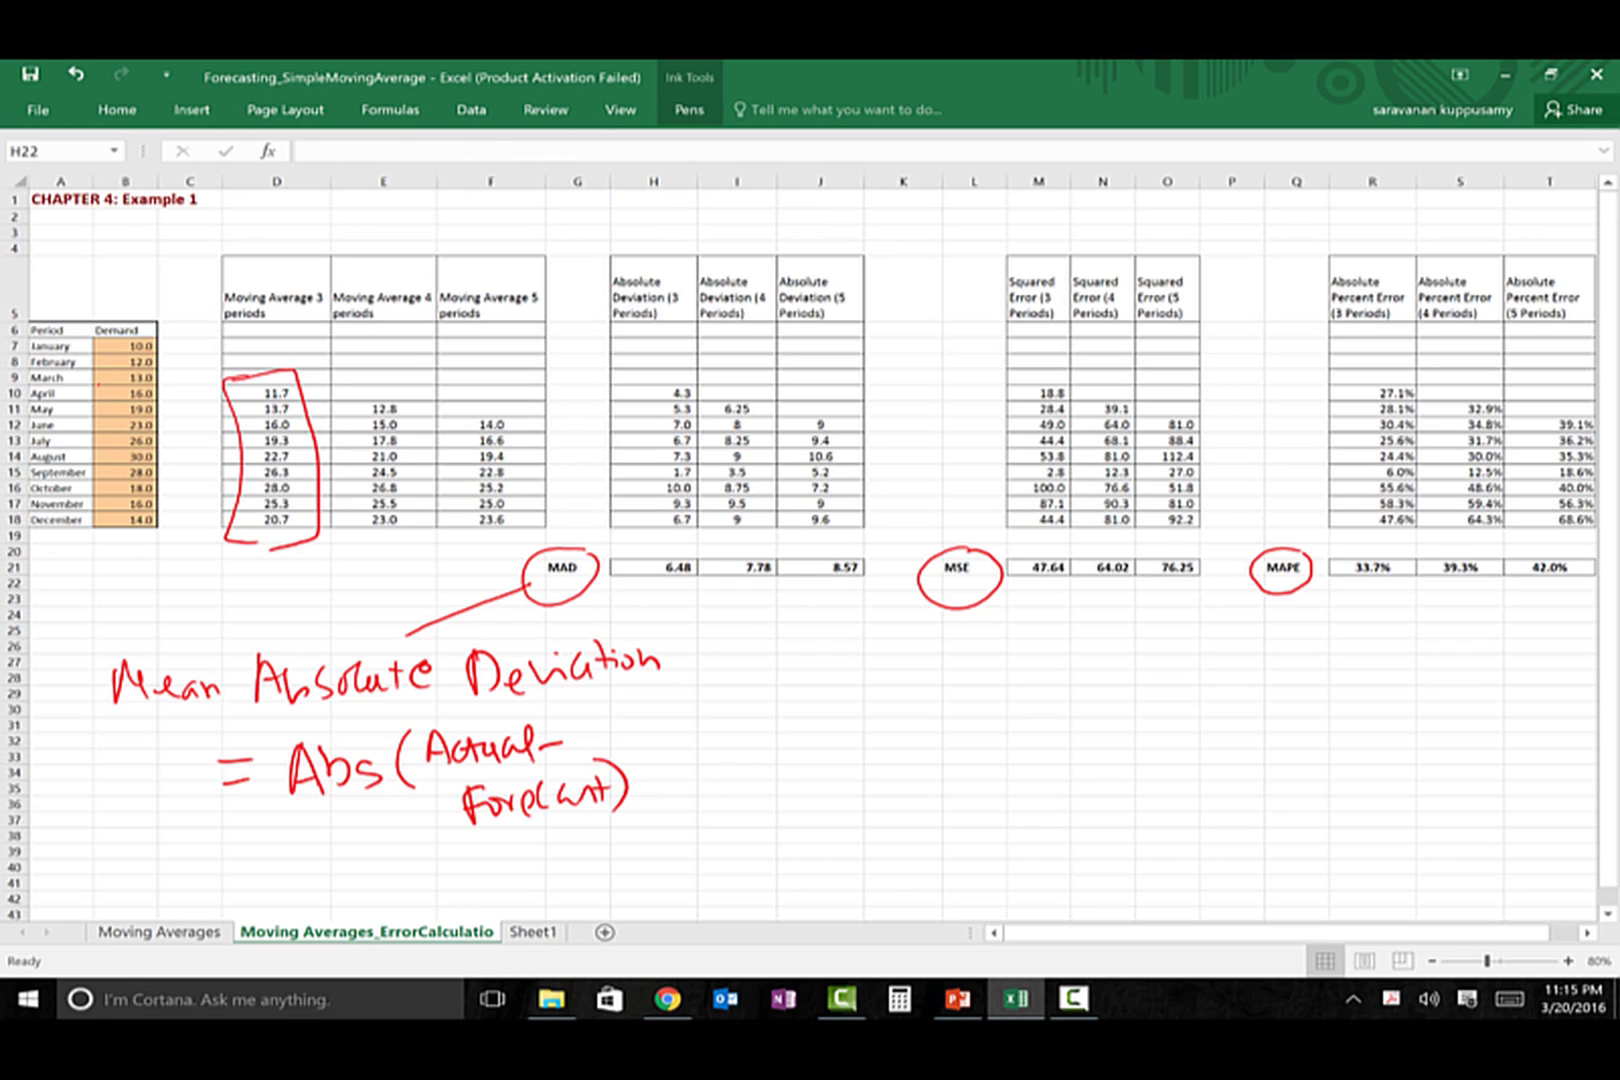
{"action": "mouse_move", "coordinate": [104, 383]}
{"action": "left_mouse_down"}
{"action": "mouse_move", "coordinate": [98, 520]}
{"action": "mouse_move", "coordinate": [165, 522]}
{"action": "mouse_move", "coordinate": [154, 390]}
{"action": "mouse_move", "coordinate": [180, 481]}
{"action": "mouse_move", "coordinate": [155, 528]}
{"action": "left_mouse_up"}
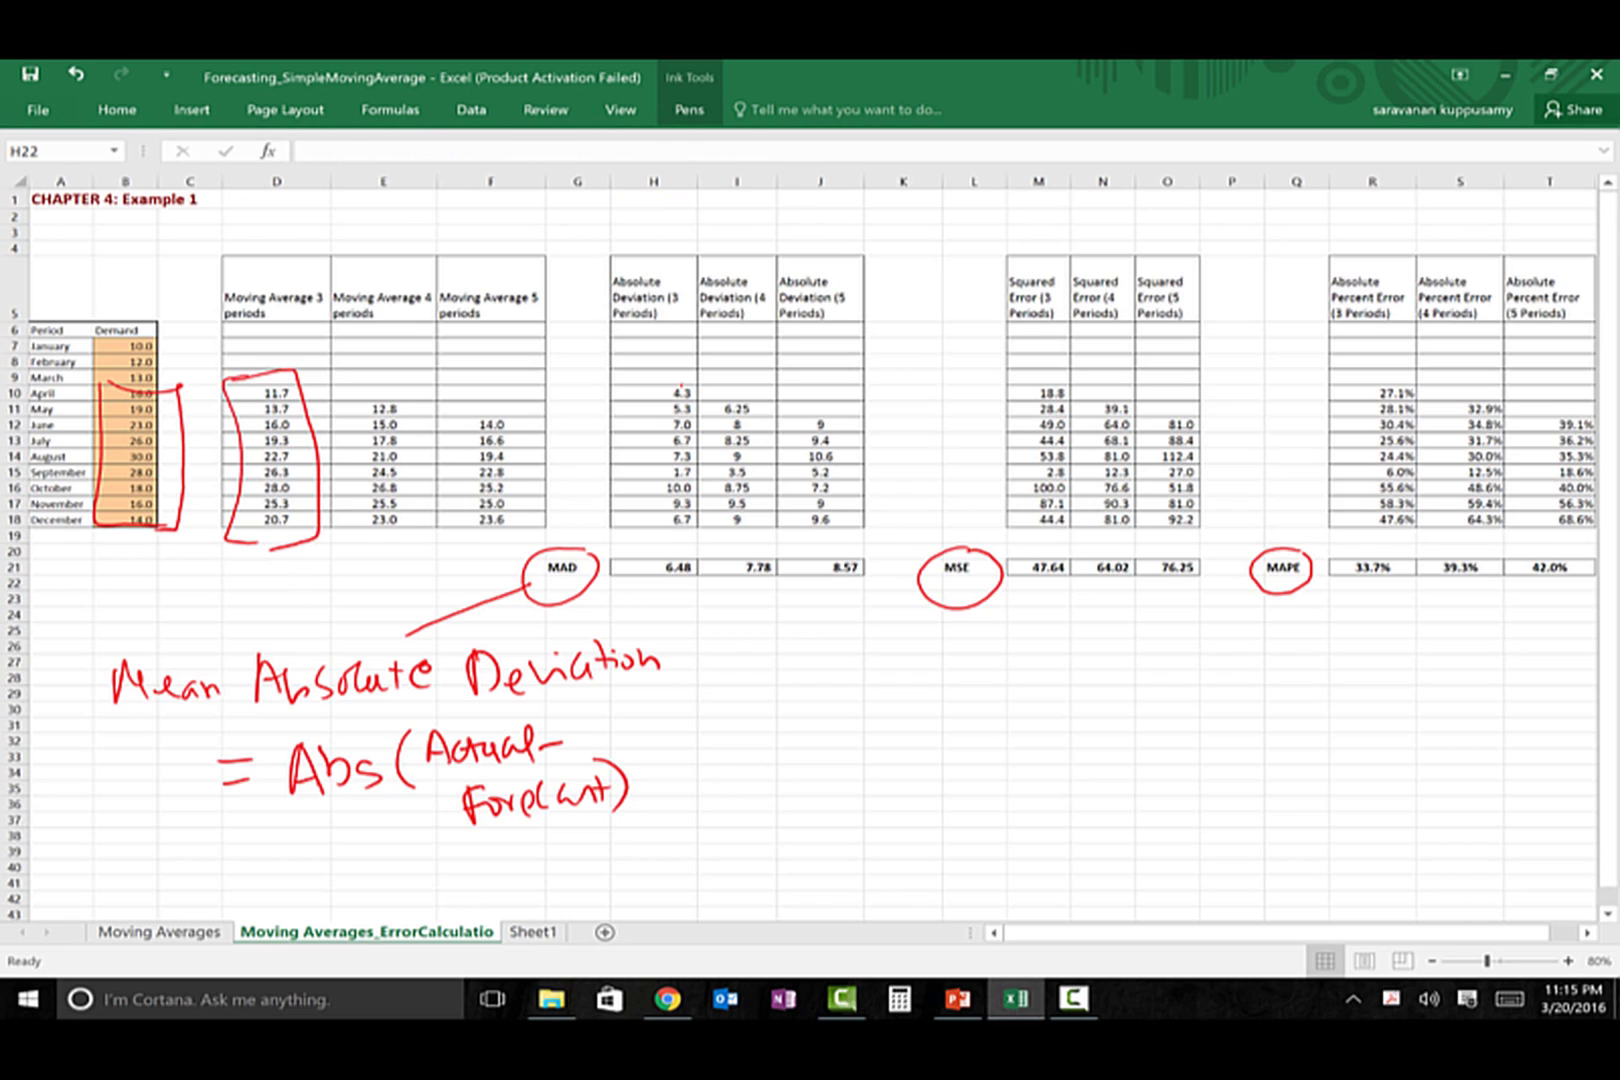
Circle the April 3-period absolute deviation and handwrite "4.3 = Abs|16 - 11.7|" beside the formula notes
{"action": "mouse_move", "coordinate": [693, 386]}
{"action": "left_mouse_down"}
{"action": "mouse_move", "coordinate": [653, 392]}
{"action": "mouse_move", "coordinate": [697, 389]}
{"action": "left_mouse_up"}
{"action": "left_click", "coordinate": [670, 376]}
{"action": "left_click_drag", "start_coordinate": [686, 690], "coordinate": [690, 728]}
{"action": "mouse_move", "coordinate": [716, 692]}
{"action": "left_mouse_down"}
{"action": "mouse_move", "coordinate": [738, 712]}
{"action": "mouse_move", "coordinate": [723, 728]}
{"action": "mouse_move", "coordinate": [772, 700]}
{"action": "left_mouse_up"}
{"action": "left_click_drag", "start_coordinate": [752, 713], "coordinate": [774, 712]}
{"action": "left_click", "coordinate": [835, 705]}
{"action": "mouse_move", "coordinate": [802, 718]}
{"action": "left_mouse_down"}
{"action": "mouse_move", "coordinate": [899, 700]}
{"action": "mouse_move", "coordinate": [898, 724]}
{"action": "left_mouse_up"}
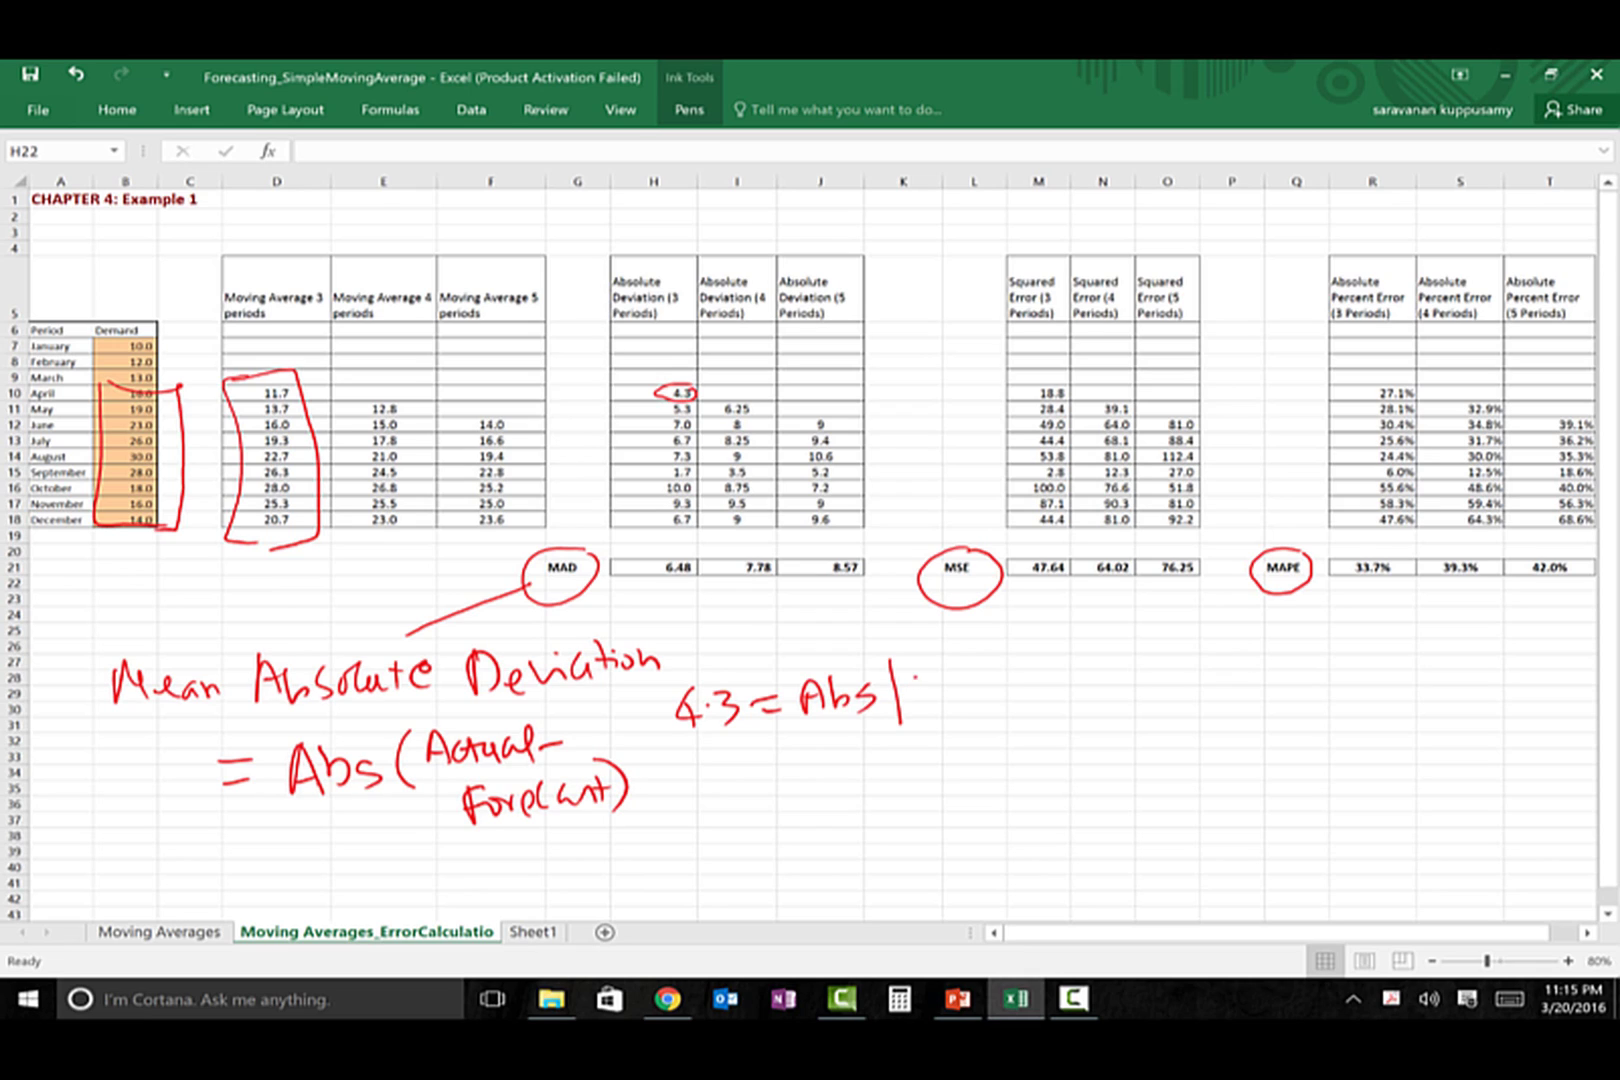
{"action": "mouse_move", "coordinate": [914, 670]}
{"action": "left_mouse_down"}
{"action": "mouse_move", "coordinate": [912, 702]}
{"action": "mouse_move", "coordinate": [1004, 695]}
{"action": "mouse_move", "coordinate": [1056, 660]}
{"action": "mouse_move", "coordinate": [1048, 686]}
{"action": "mouse_move", "coordinate": [1075, 686]}
{"action": "left_mouse_up"}
{"action": "left_click", "coordinate": [1033, 679]}
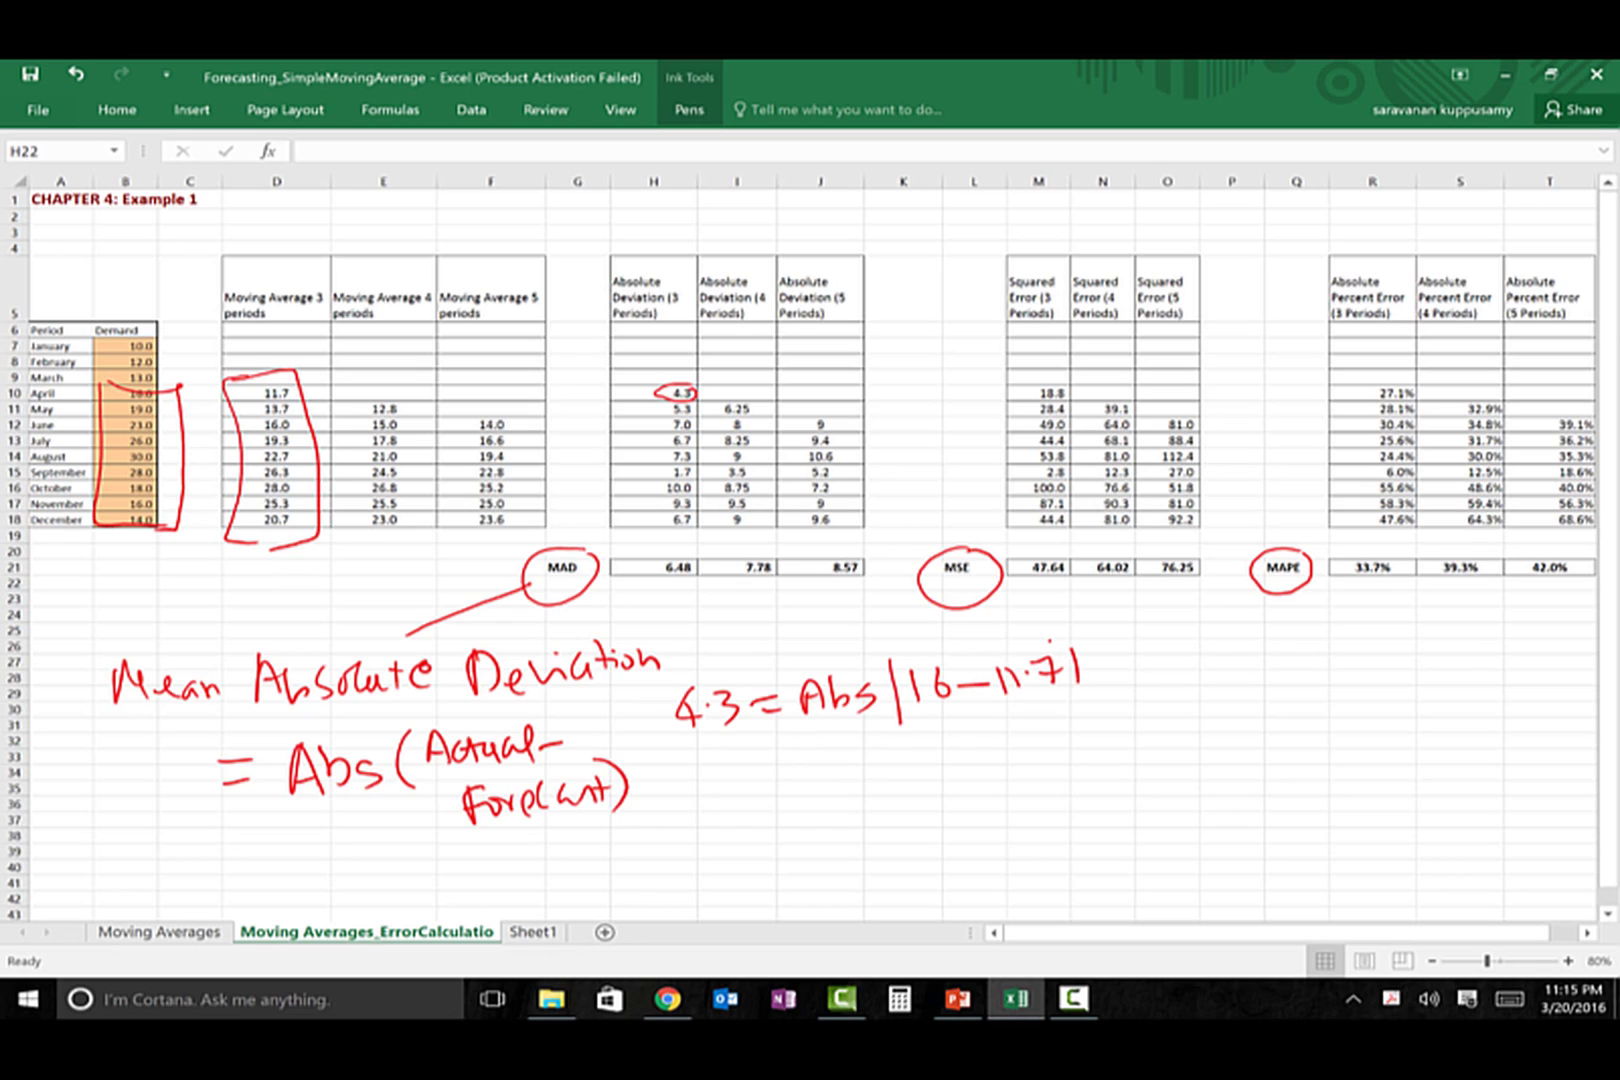
Circle the May 3-period absolute deviation and handwrite "5.3 = Abs|19 - 13.7|" with continuation dots under the April example
{"action": "mouse_move", "coordinate": [690, 400]}
{"action": "left_mouse_down"}
{"action": "mouse_move", "coordinate": [664, 417]}
{"action": "mouse_move", "coordinate": [702, 408]}
{"action": "left_mouse_up"}
{"action": "left_click_drag", "start_coordinate": [698, 750], "coordinate": [712, 790]}
{"action": "mouse_move", "coordinate": [704, 752]}
{"action": "left_mouse_down"}
{"action": "mouse_move", "coordinate": [754, 762]}
{"action": "mouse_move", "coordinate": [760, 790]}
{"action": "left_mouse_up"}
{"action": "left_click", "coordinate": [738, 778]}
{"action": "left_click_drag", "start_coordinate": [782, 776], "coordinate": [805, 781]}
{"action": "mouse_move", "coordinate": [815, 785]}
{"action": "left_mouse_down"}
{"action": "mouse_move", "coordinate": [826, 755]}
{"action": "mouse_move", "coordinate": [843, 777]}
{"action": "left_mouse_up"}
{"action": "left_click_drag", "start_coordinate": [818, 770], "coordinate": [846, 780]}
{"action": "mouse_move", "coordinate": [846, 768]}
{"action": "left_mouse_down"}
{"action": "mouse_move", "coordinate": [932, 798]}
{"action": "mouse_move", "coordinate": [976, 752]}
{"action": "mouse_move", "coordinate": [970, 777]}
{"action": "left_mouse_up"}
{"action": "left_click_drag", "start_coordinate": [988, 748], "coordinate": [1004, 748]}
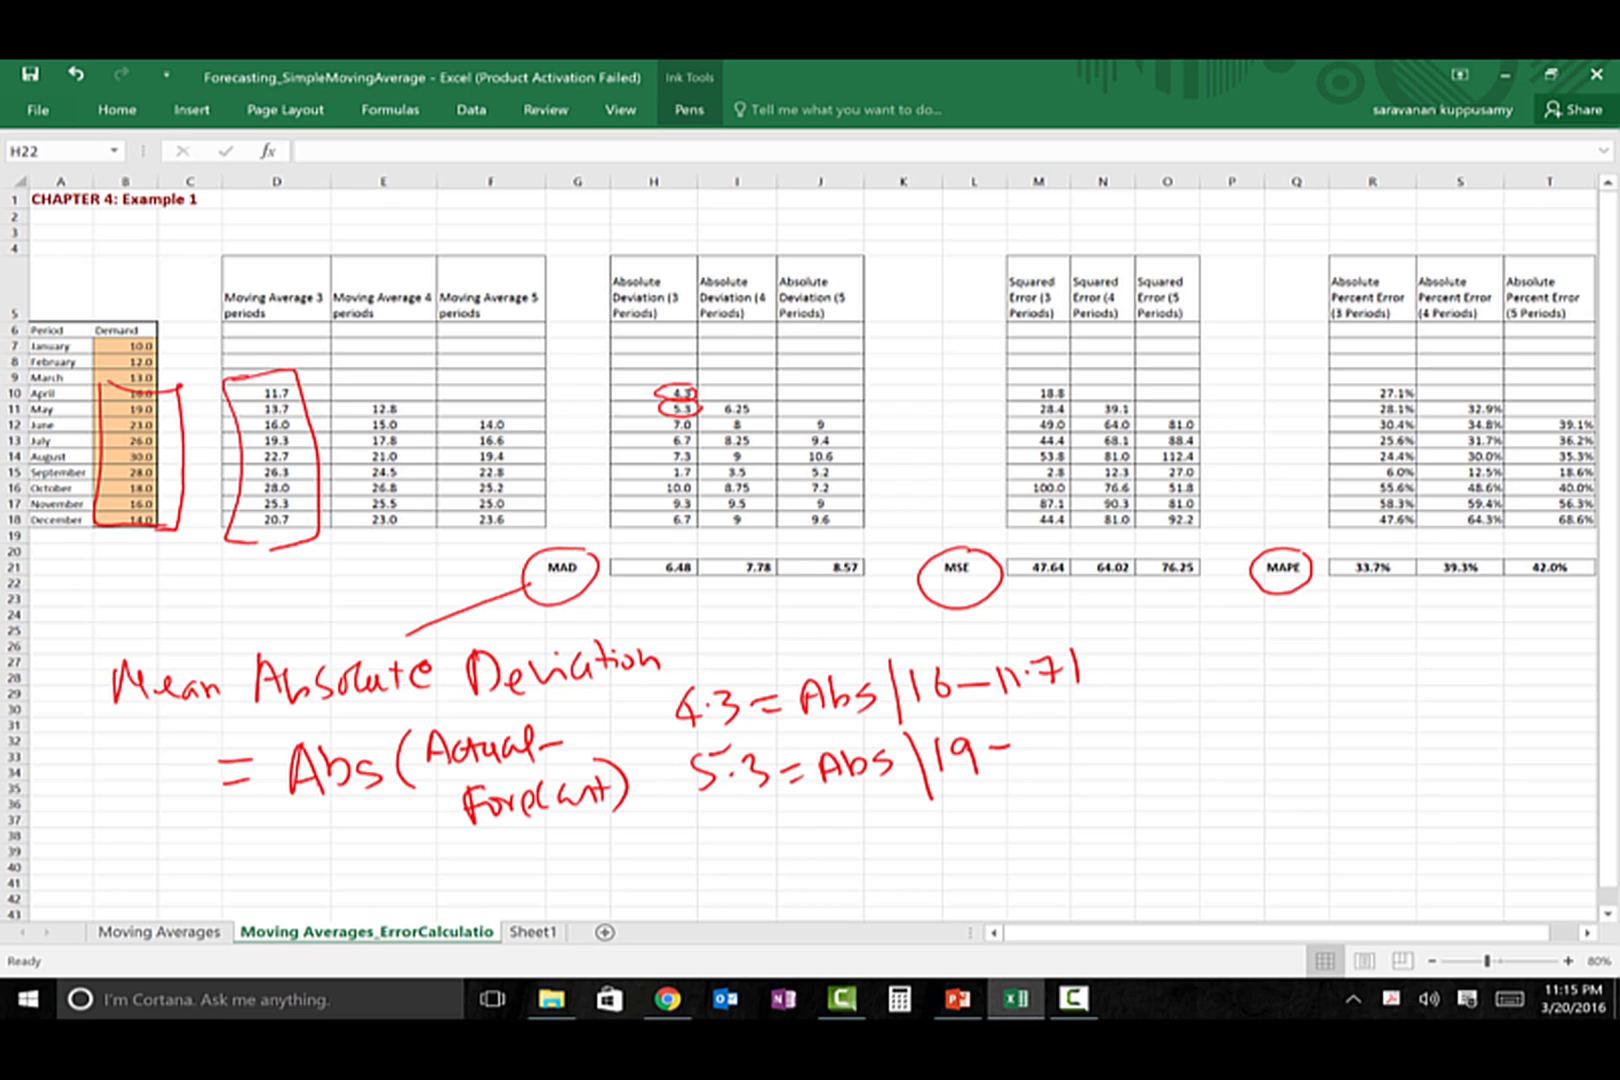
{"action": "left_click_drag", "start_coordinate": [1032, 720], "coordinate": [1038, 758]}
{"action": "mouse_move", "coordinate": [1052, 722]}
{"action": "left_mouse_down"}
{"action": "mouse_move", "coordinate": [1072, 730]}
{"action": "mouse_move", "coordinate": [1060, 750]}
{"action": "mouse_move", "coordinate": [1131, 746]}
{"action": "left_mouse_up"}
{"action": "left_click", "coordinate": [1094, 728]}
{"action": "left_click", "coordinate": [1126, 693]}
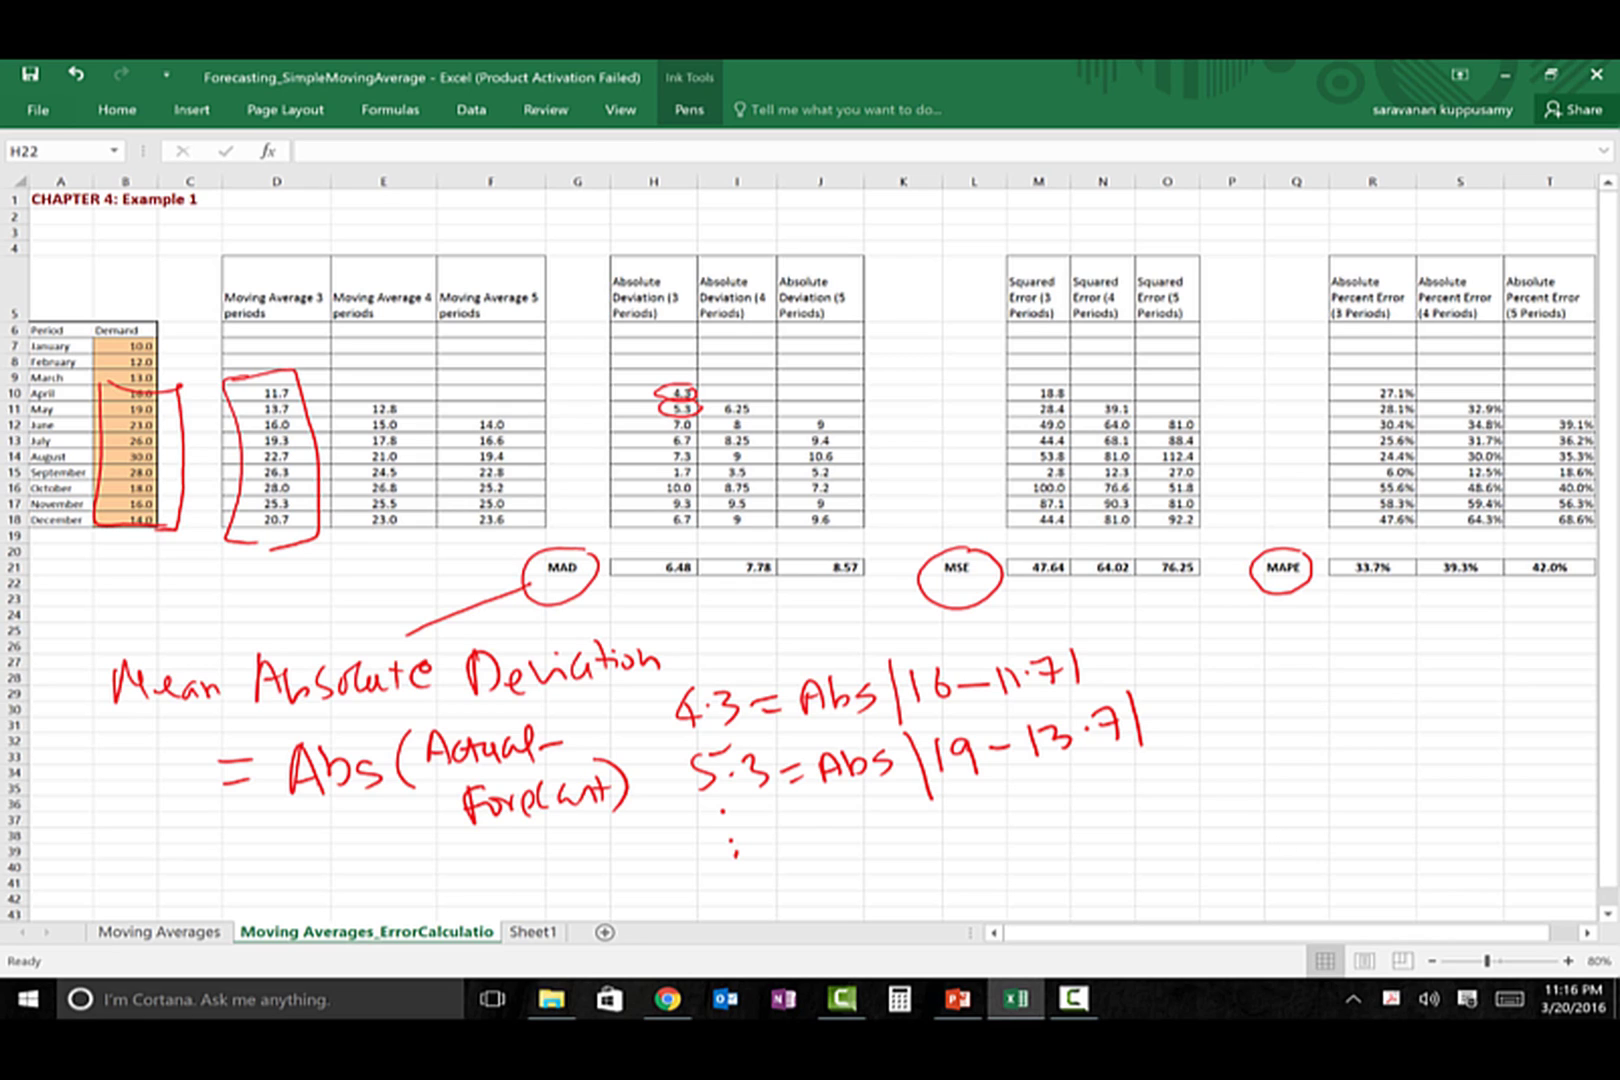
Inspect the formulas behind the April and July 3-period absolute deviations in cells H10 and H13
{"action": "left_click", "coordinate": [183, 105]}
{"action": "double_click", "coordinate": [653, 393]}
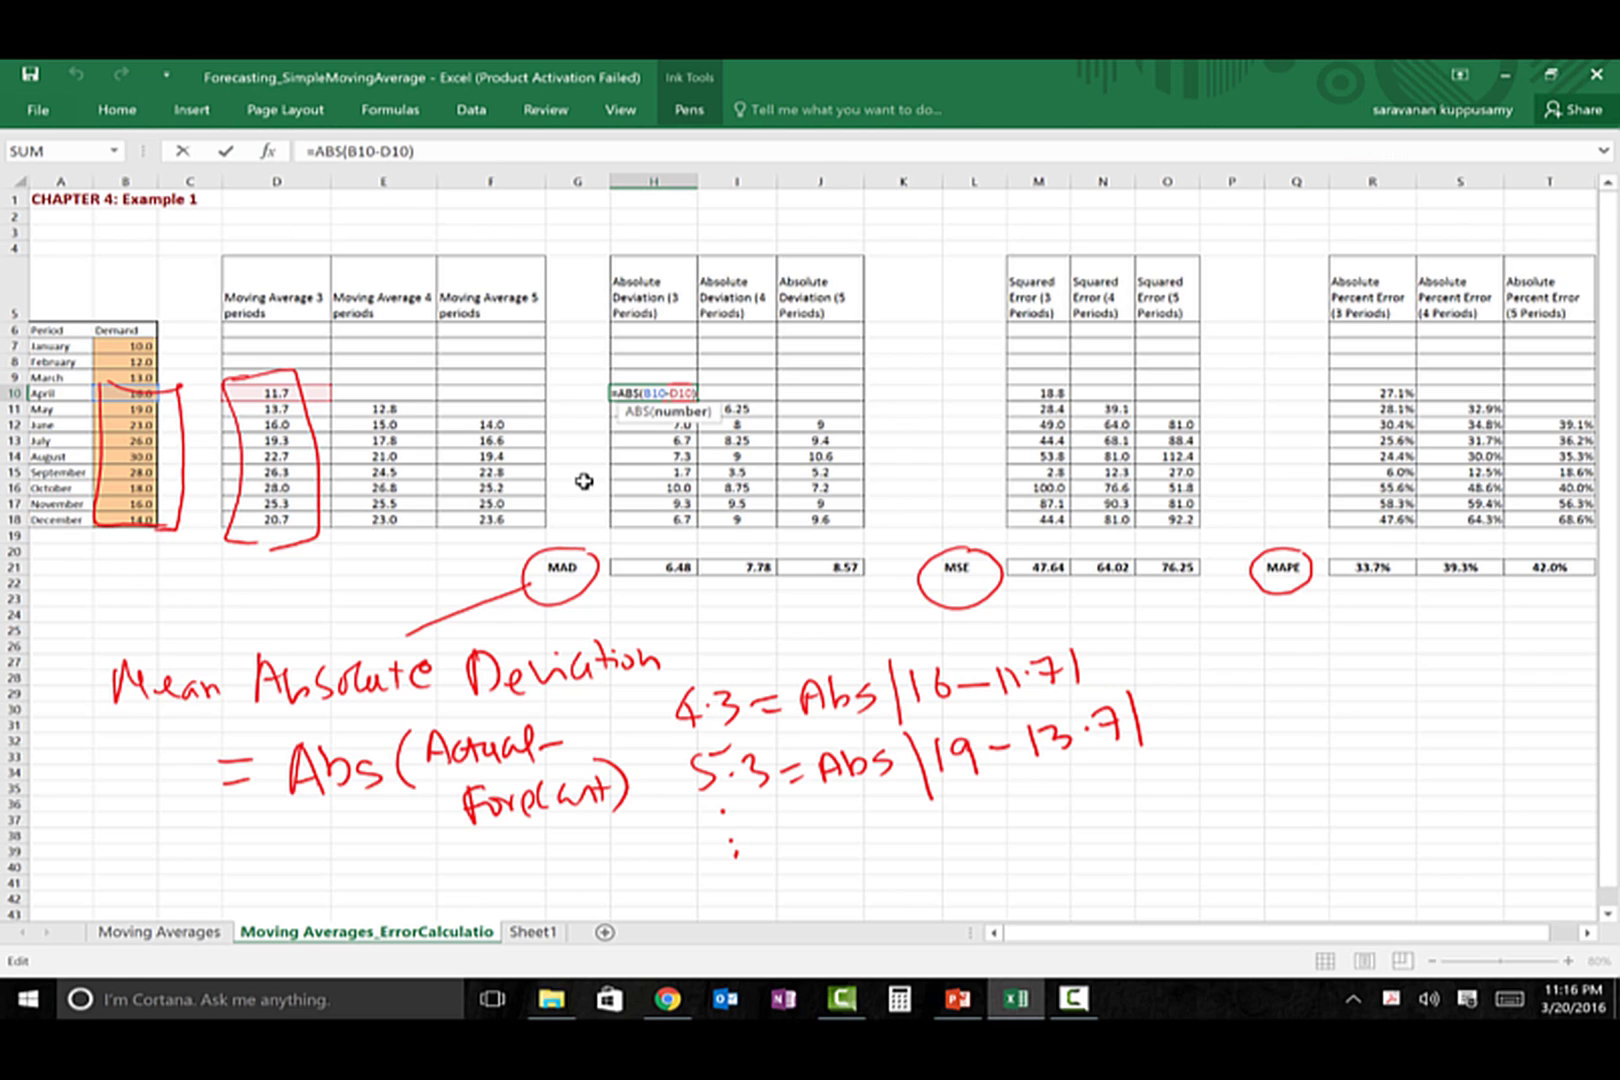
{"action": "left_click_drag", "start_coordinate": [692, 386], "coordinate": [703, 404]}
{"action": "key", "text": "Return"}
{"action": "key", "text": "Down"}
{"action": "key", "text": "Down"}
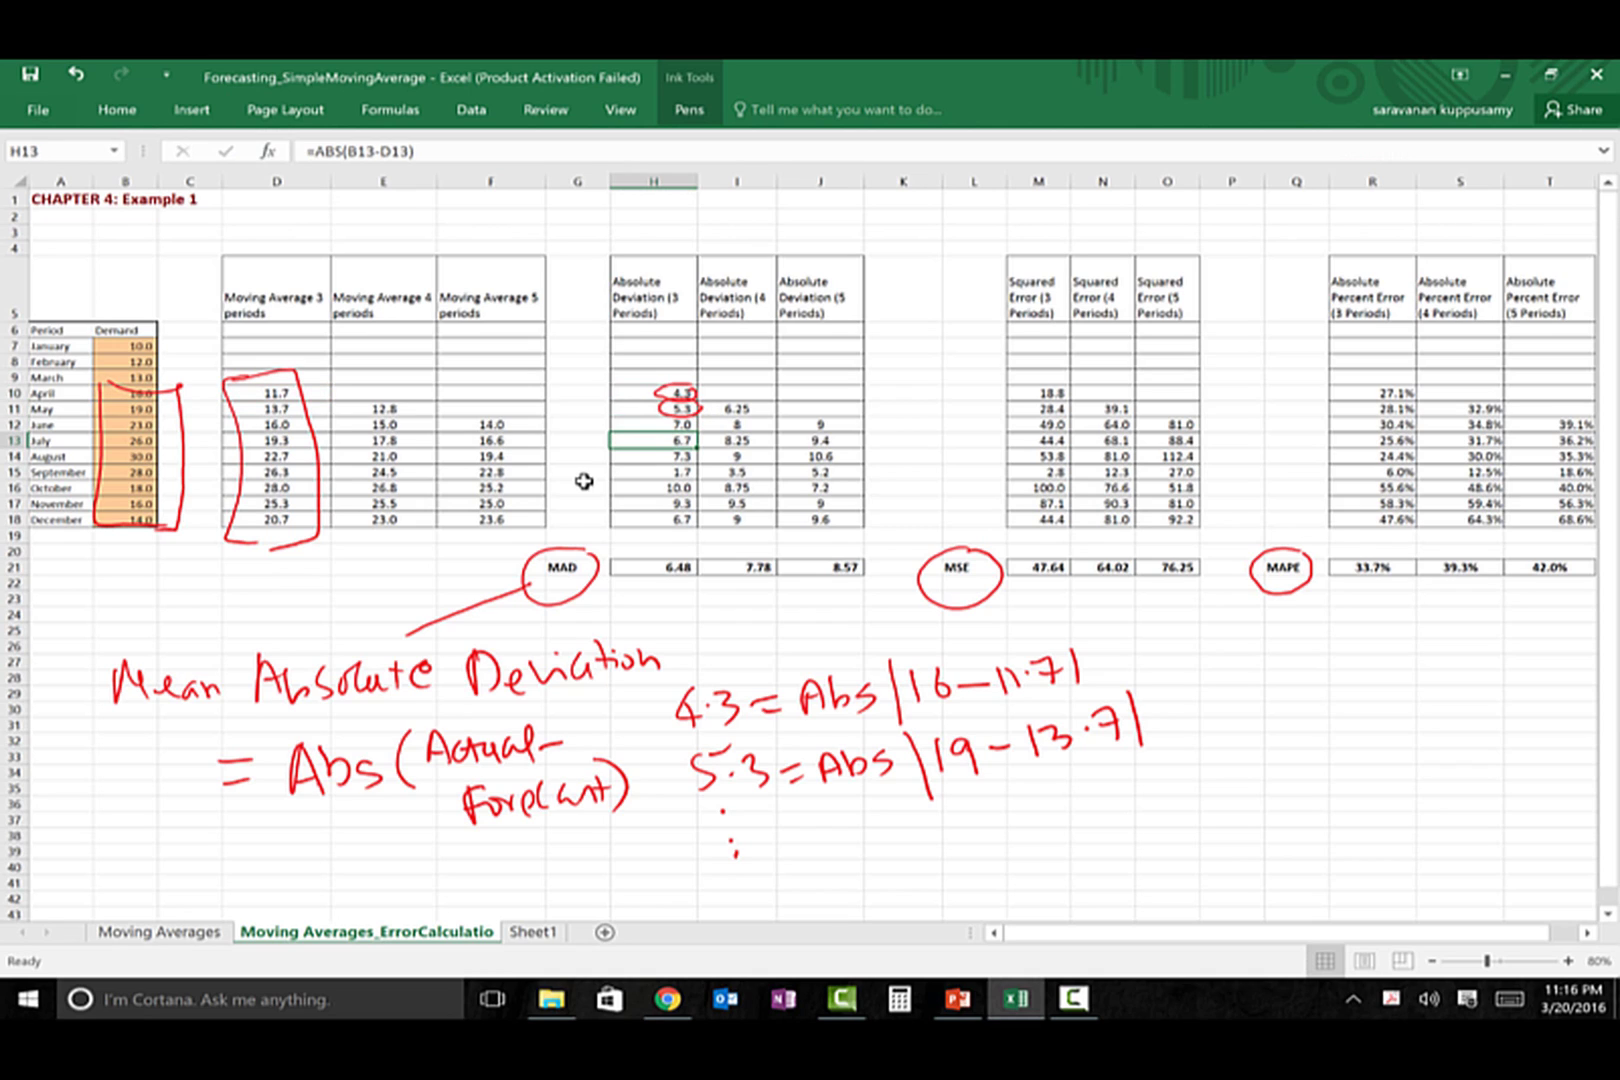
{"action": "key", "text": "F2"}
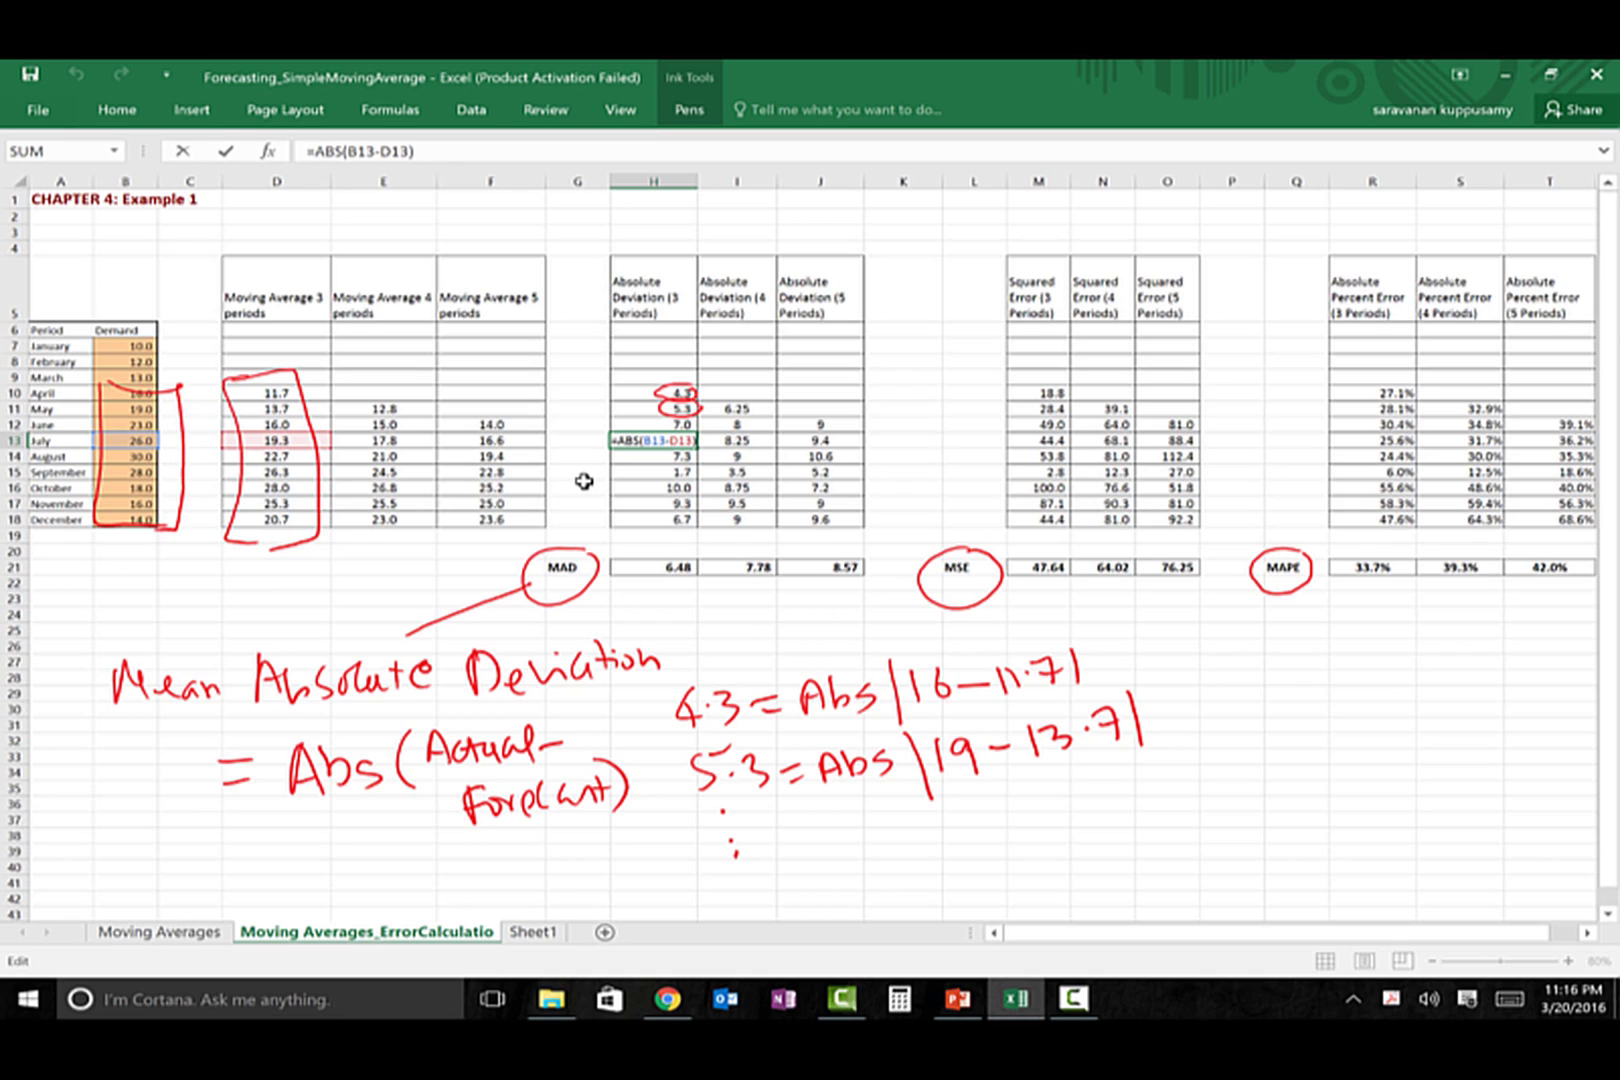
{"action": "key", "text": "Return"}
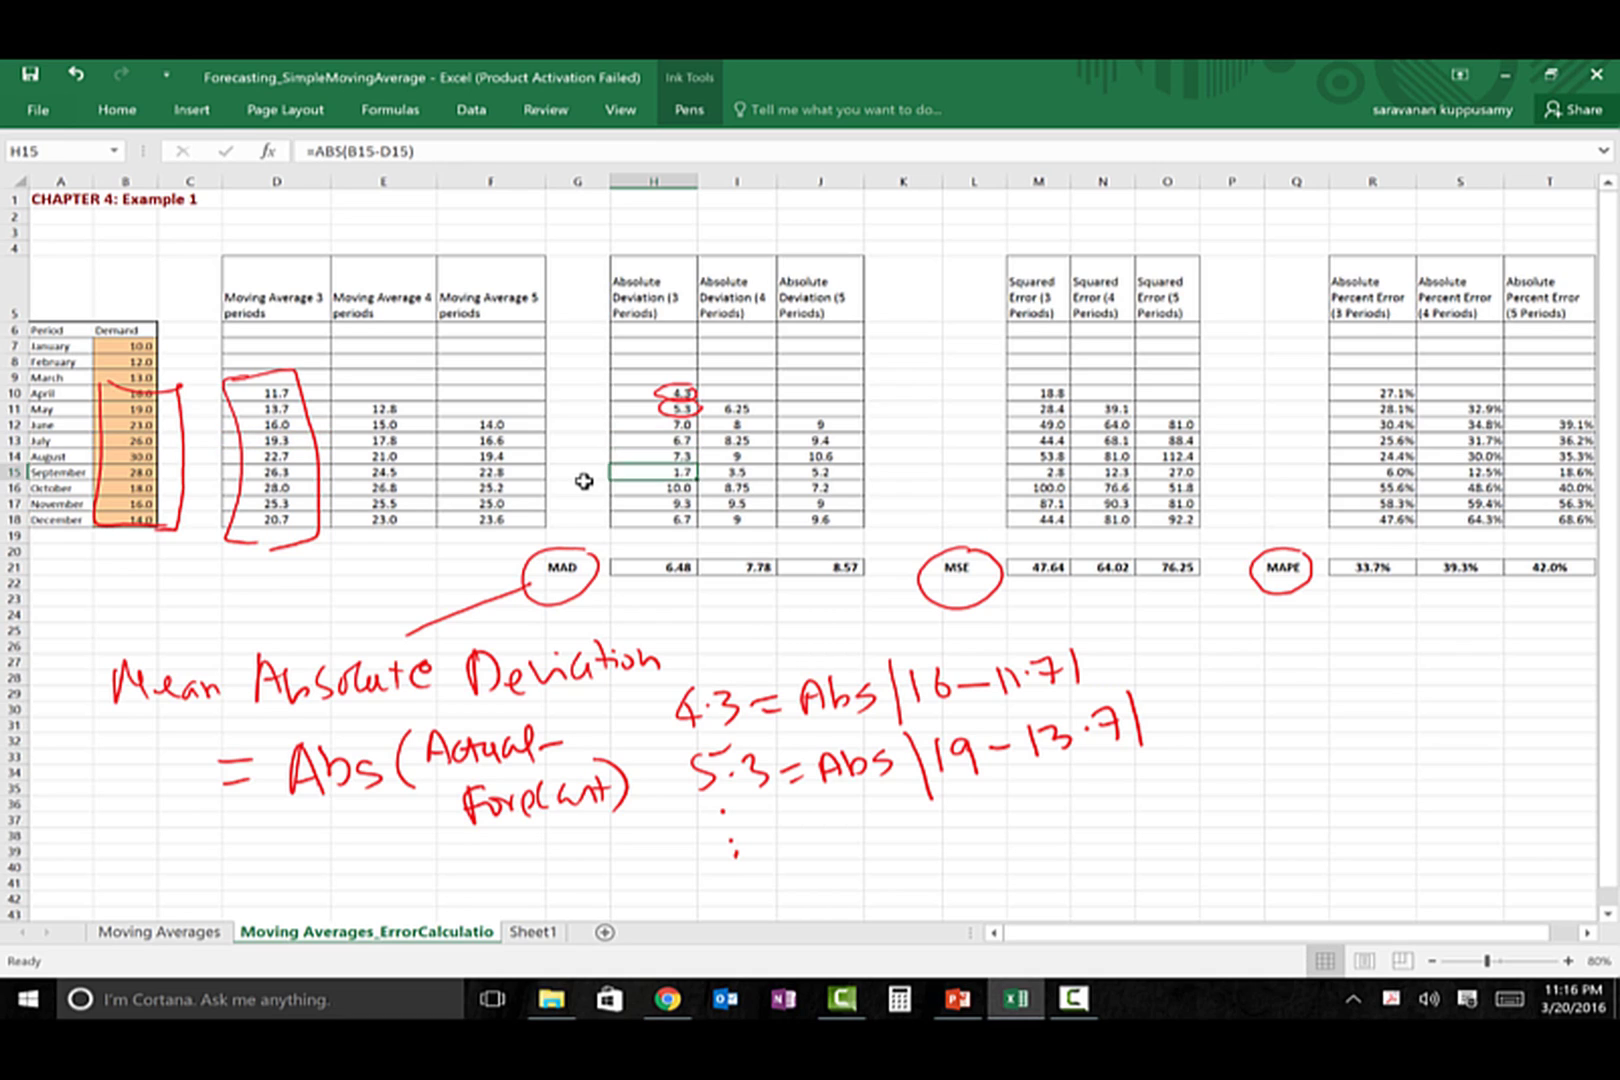
Select the 3-period absolute deviations from April to December, cells H10 to H18
{"action": "key", "text": "Down"}
{"action": "key", "text": "Down"}
{"action": "key", "text": "Down"}
{"action": "key", "text": "Down"}
{"action": "key", "text": "ctrl+Up"}
{"action": "key", "text": "shift+Down"}
{"action": "key", "text": "shift+Down"}
{"action": "key", "text": "shift+Down"}
{"action": "key", "text": "shift+Down"}
{"action": "key", "text": "shift+Down"}
{"action": "key", "text": "shift+Down"}
{"action": "key", "text": "shift+Down"}
{"action": "key", "text": "shift+Down"}
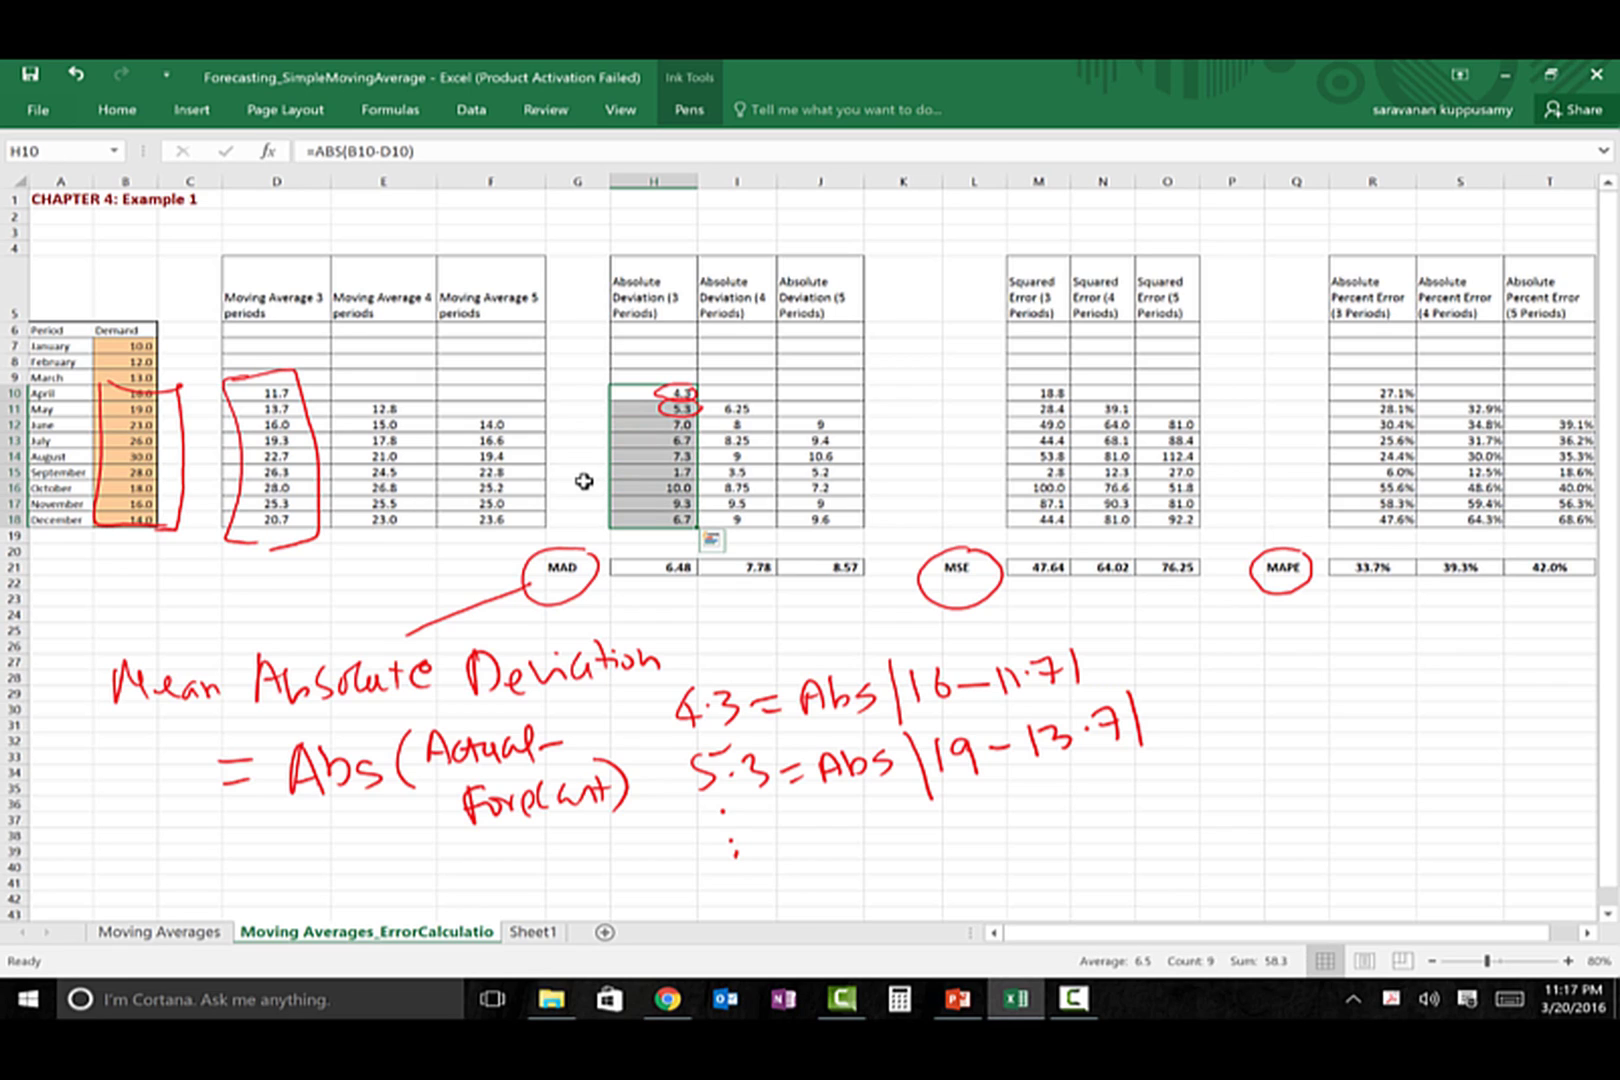
Examine the averaging formula behind the 3-period MAD in cell H21, leaving it as it is
{"action": "key", "text": "Down"}
{"action": "key", "text": "Down"}
{"action": "key", "text": "Down"}
{"action": "key", "text": "Down"}
{"action": "key", "text": "Down"}
{"action": "key", "text": "Down"}
{"action": "key", "text": "Down"}
{"action": "key", "text": "Down"}
{"action": "key", "text": "Down"}
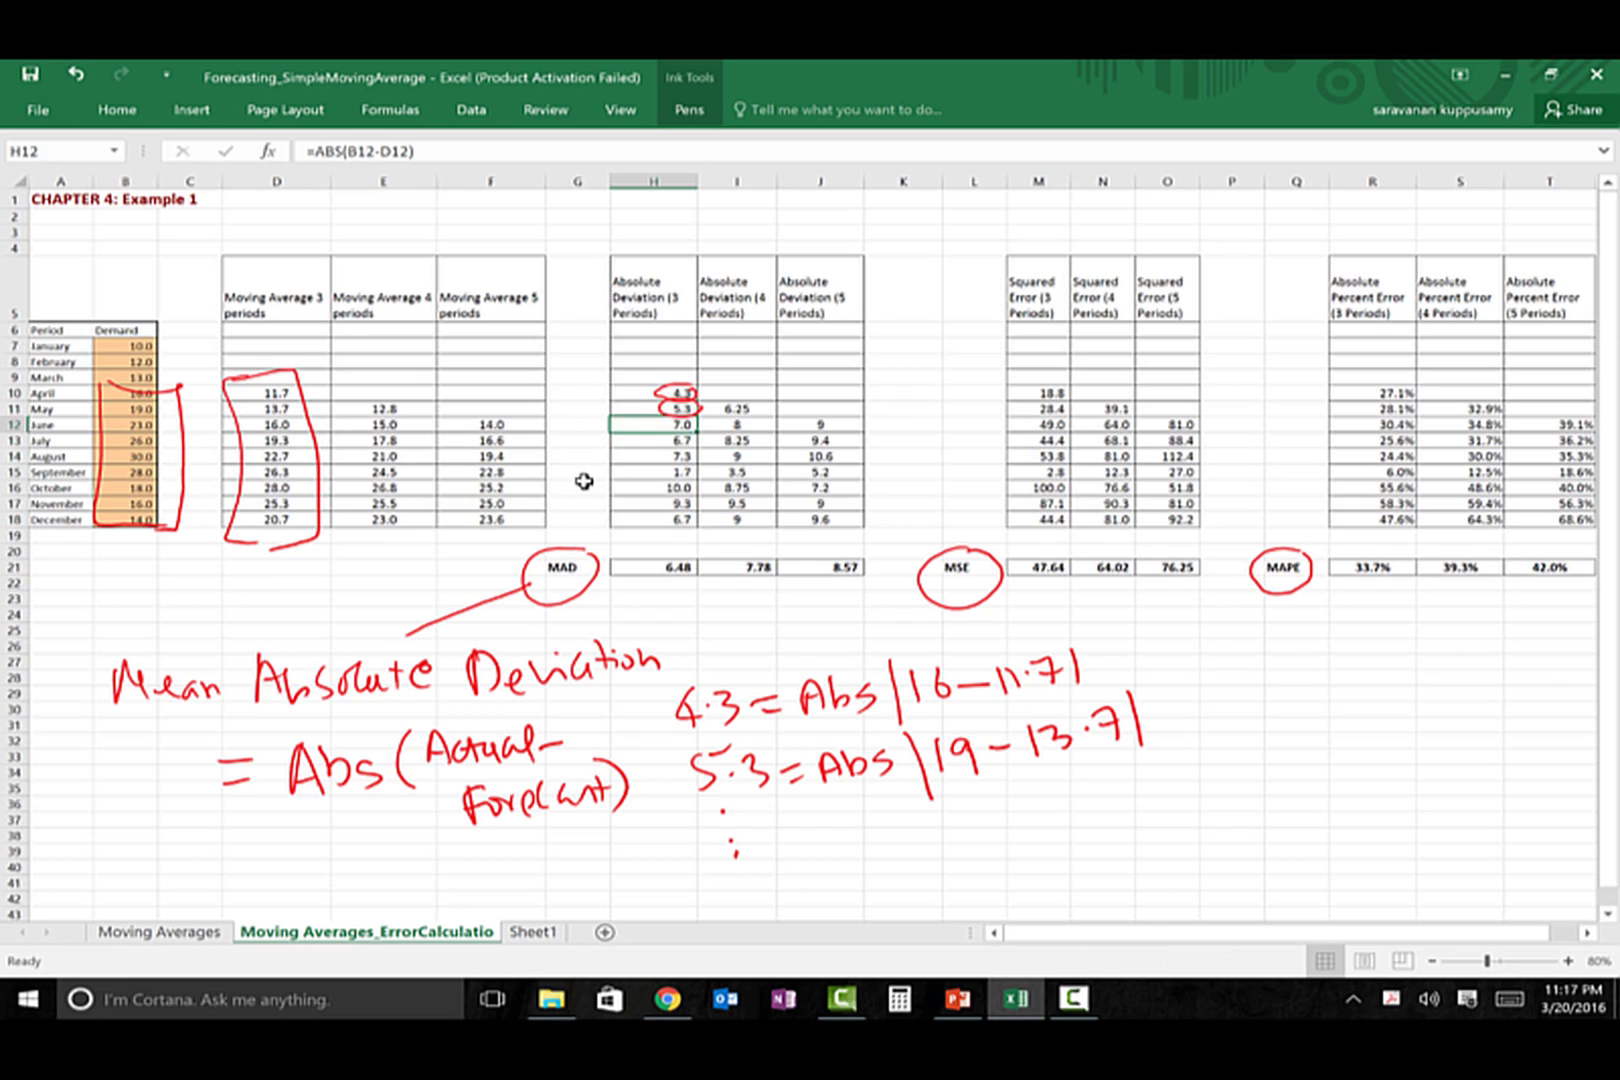
{"action": "key", "text": "Down"}
{"action": "key", "text": "Down"}
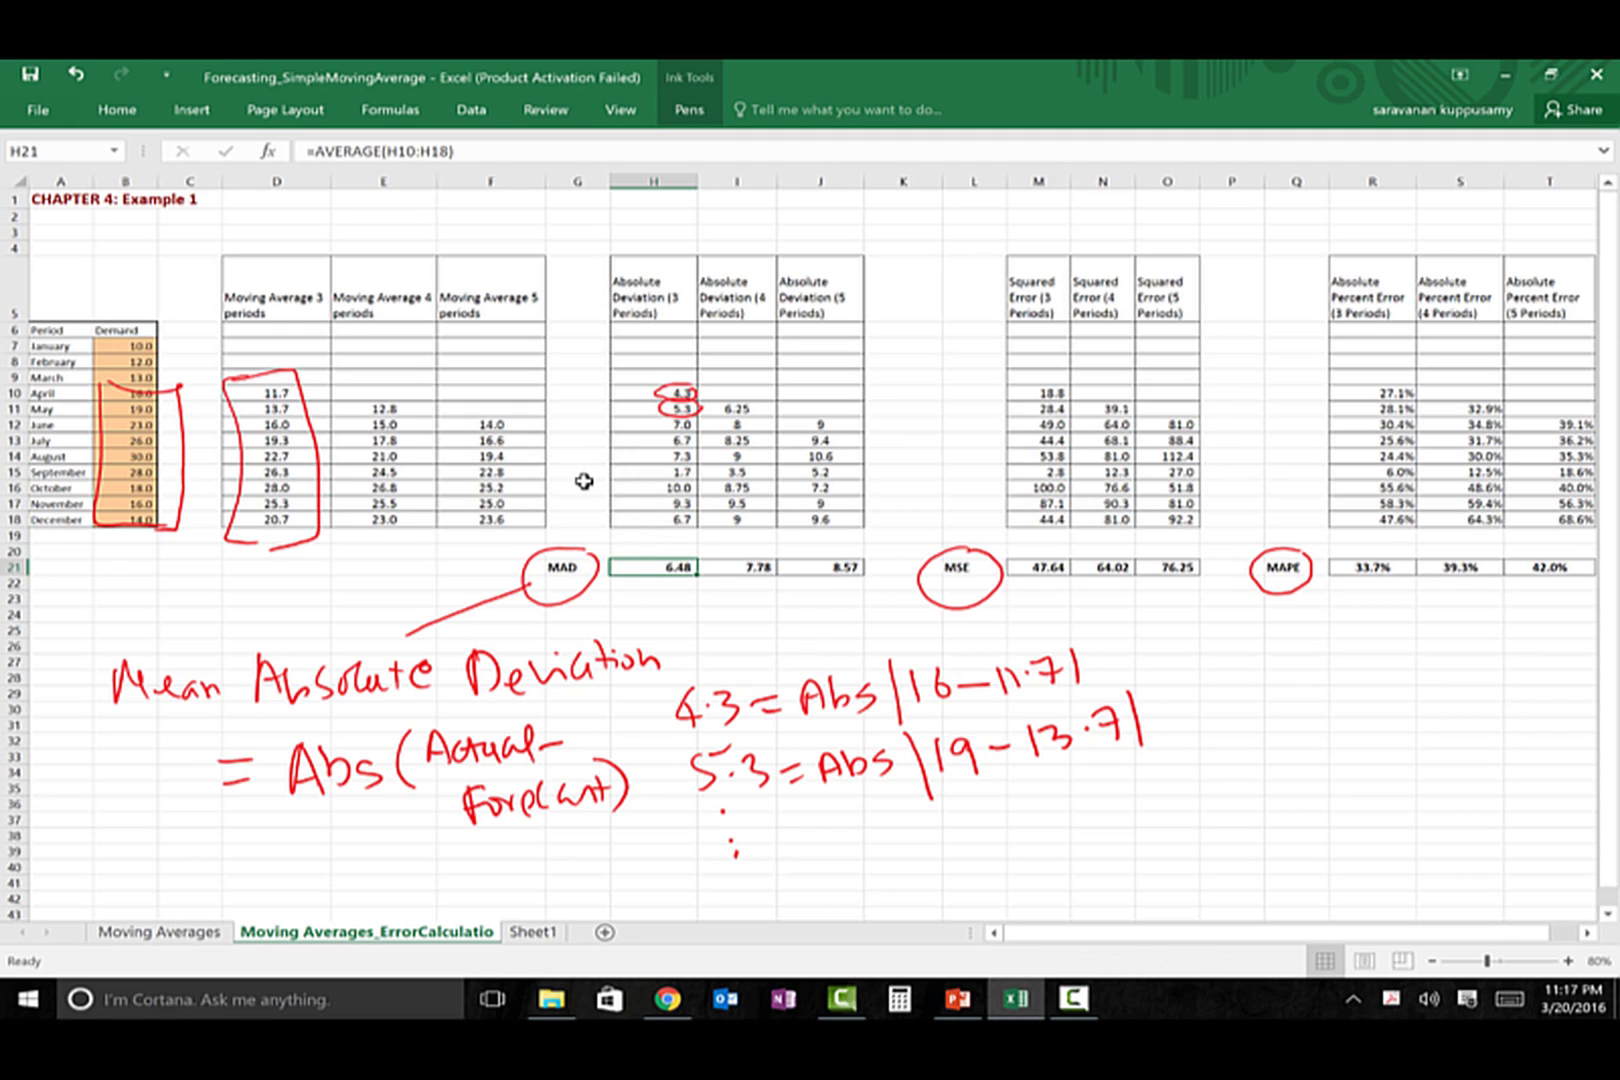
{"action": "key", "text": "F2"}
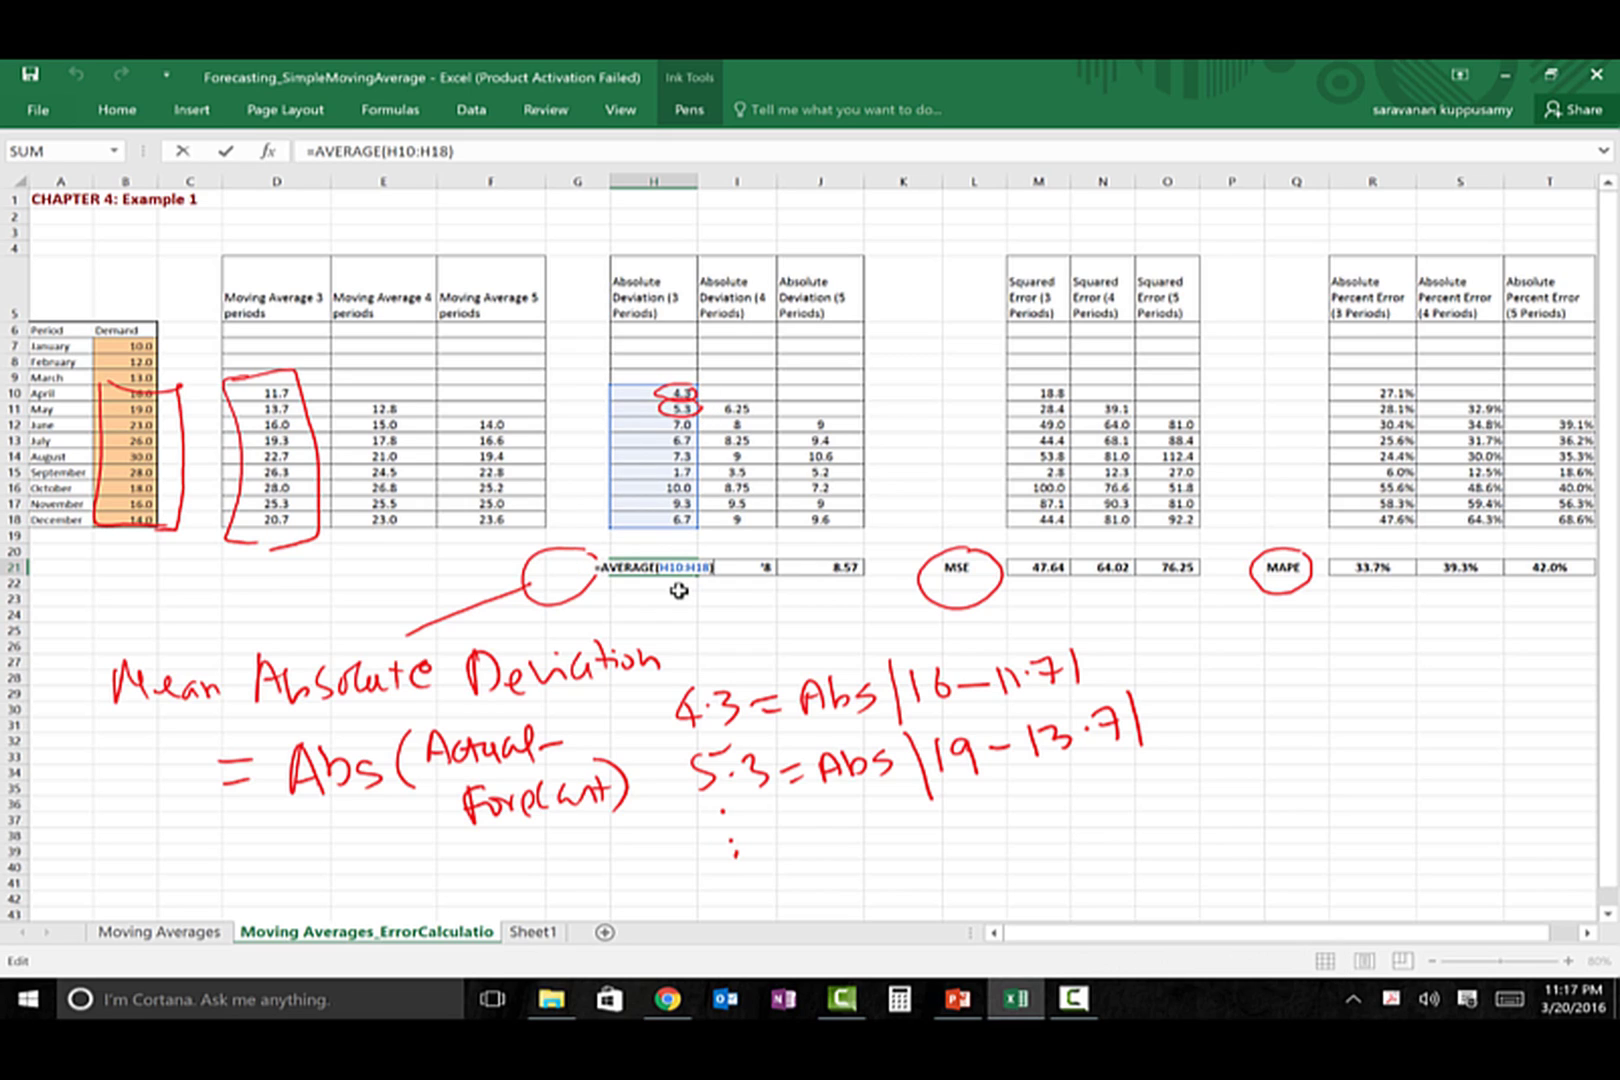
{"action": "key", "text": "Return"}
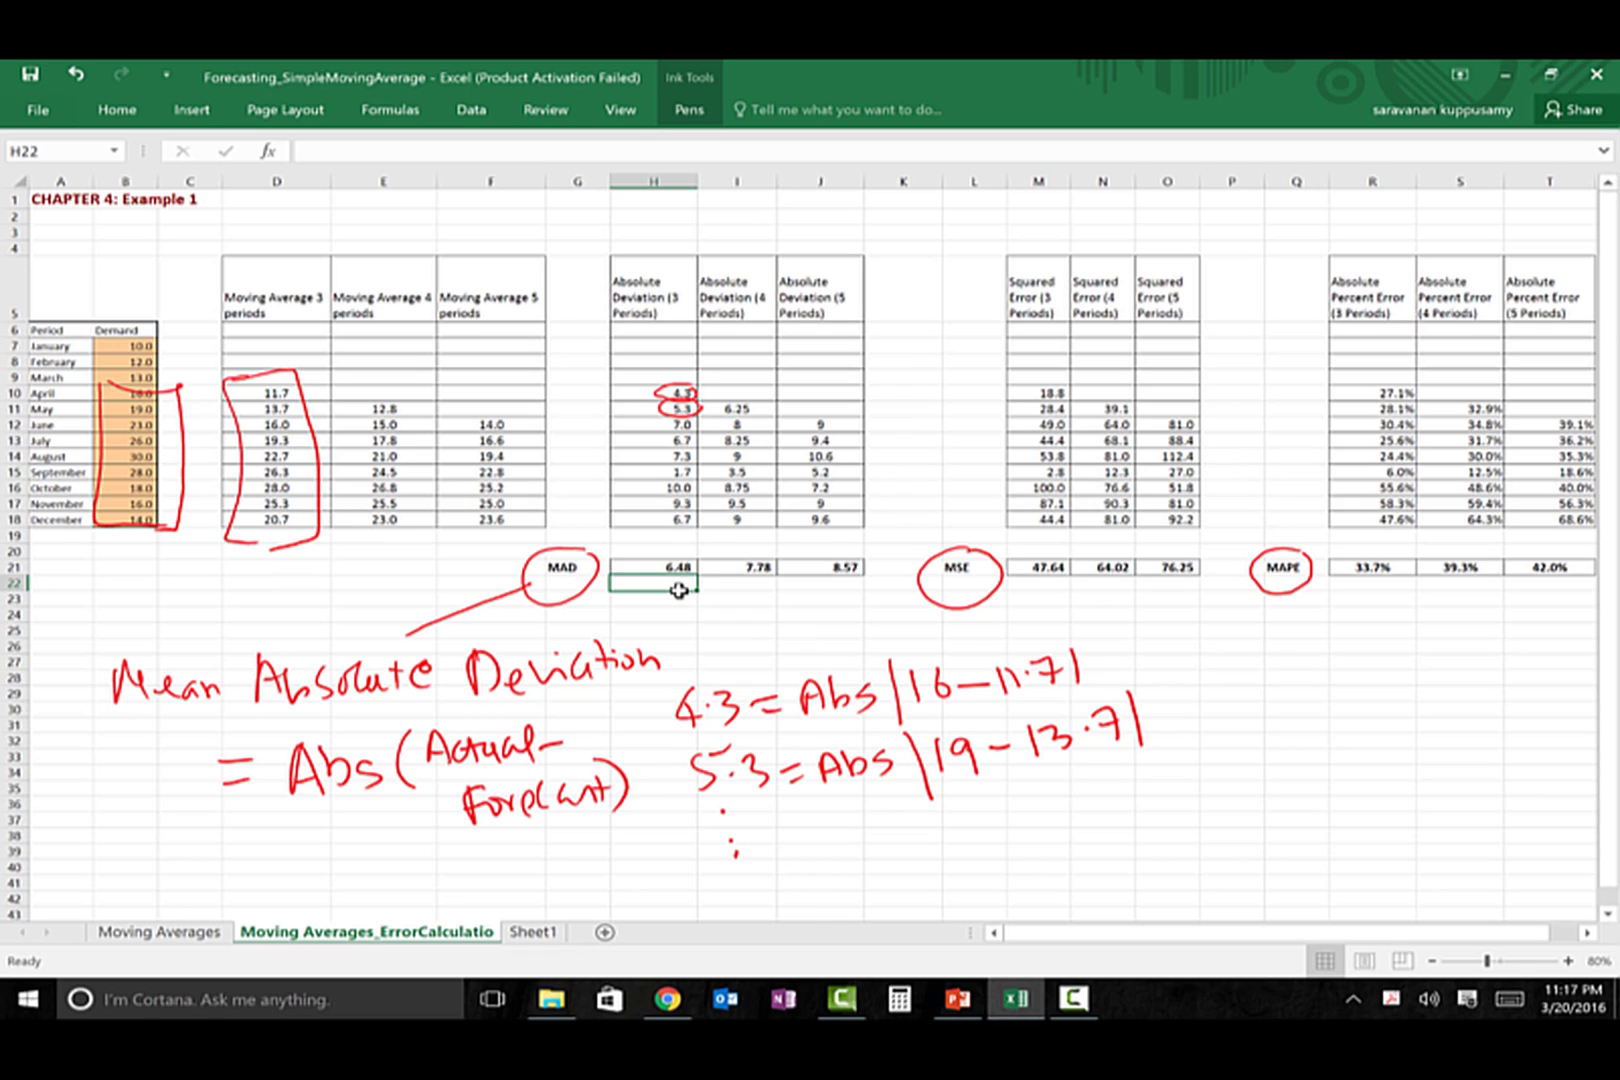
Select the 4-period absolute deviations from May to December, cells I11 to I18
{"action": "left_click", "coordinate": [740, 409]}
{"action": "key", "text": "shift+Down"}
{"action": "key", "text": "shift+Down"}
{"action": "key", "text": "shift+Down"}
{"action": "key", "text": "shift+Down"}
{"action": "key", "text": "shift+Down"}
{"action": "key", "text": "shift+Down"}
{"action": "key", "text": "shift+Down"}
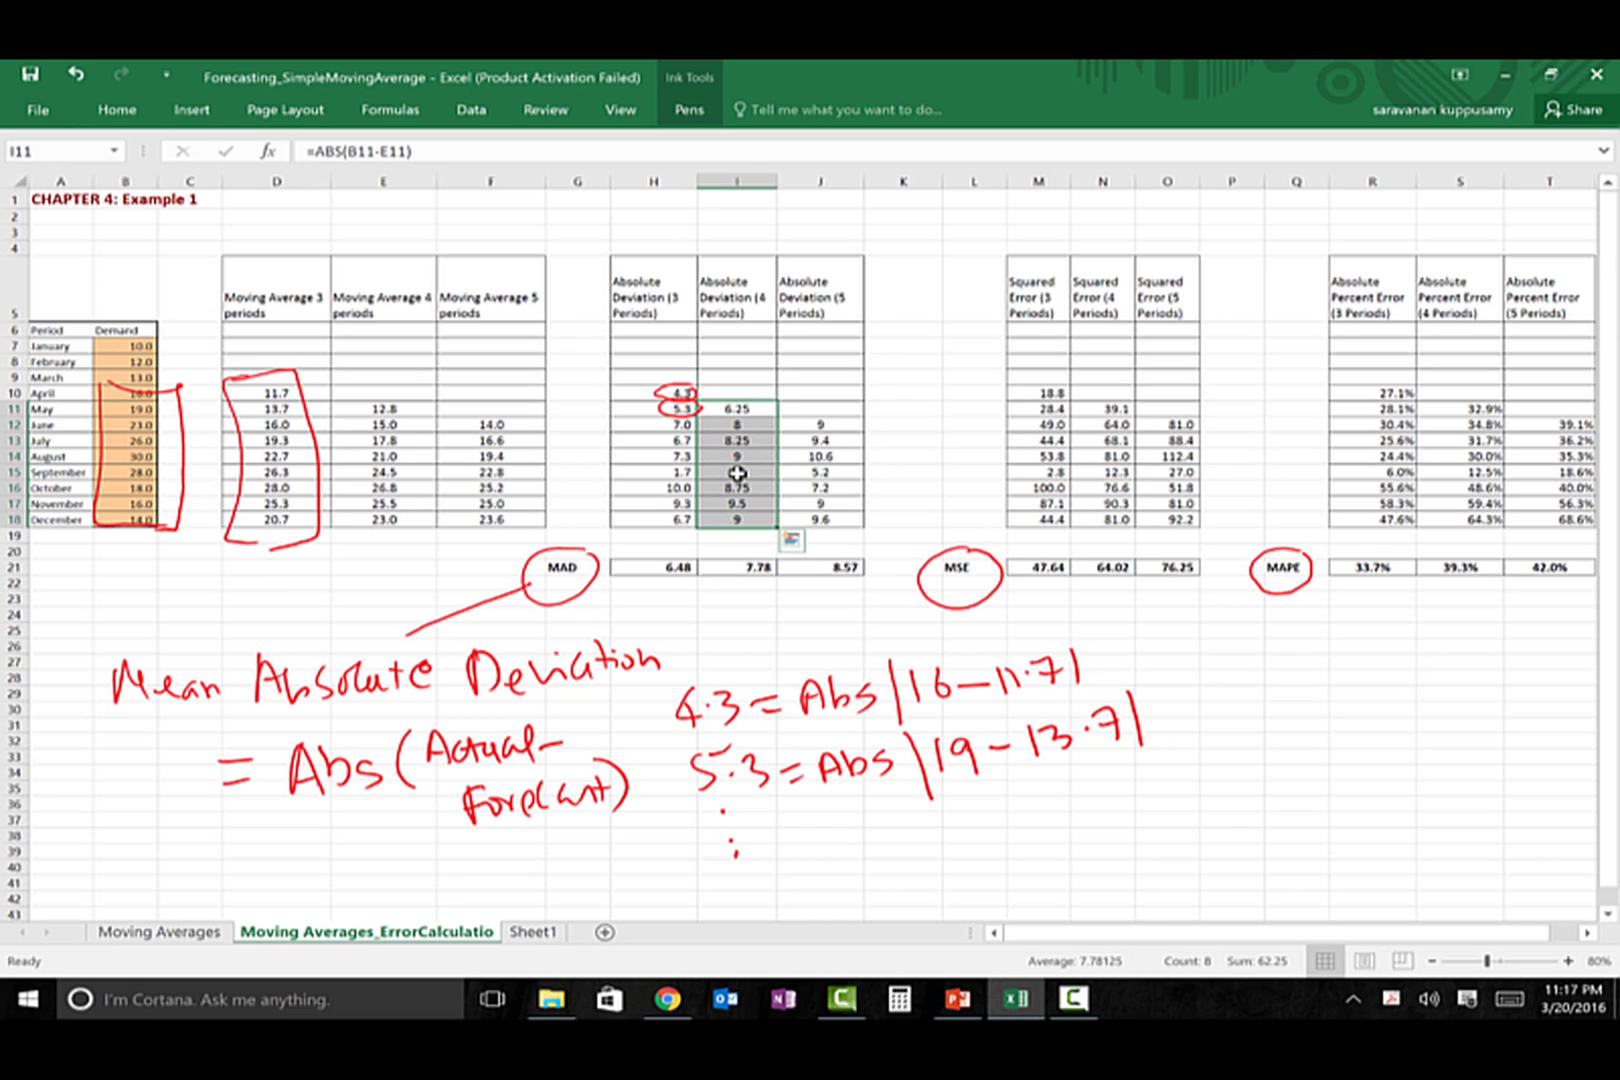
Go through the formulas behind the individual 4-period absolute deviations between May and December
{"action": "key", "text": "Down"}
{"action": "key", "text": "Down"}
{"action": "key", "text": "Down"}
{"action": "key", "text": "Down"}
{"action": "key", "text": "Down"}
{"action": "key", "text": "Down"}
{"action": "key", "text": "Down"}
{"action": "key", "text": "Down"}
{"action": "key", "text": "Down"}
{"action": "key", "text": "Down"}
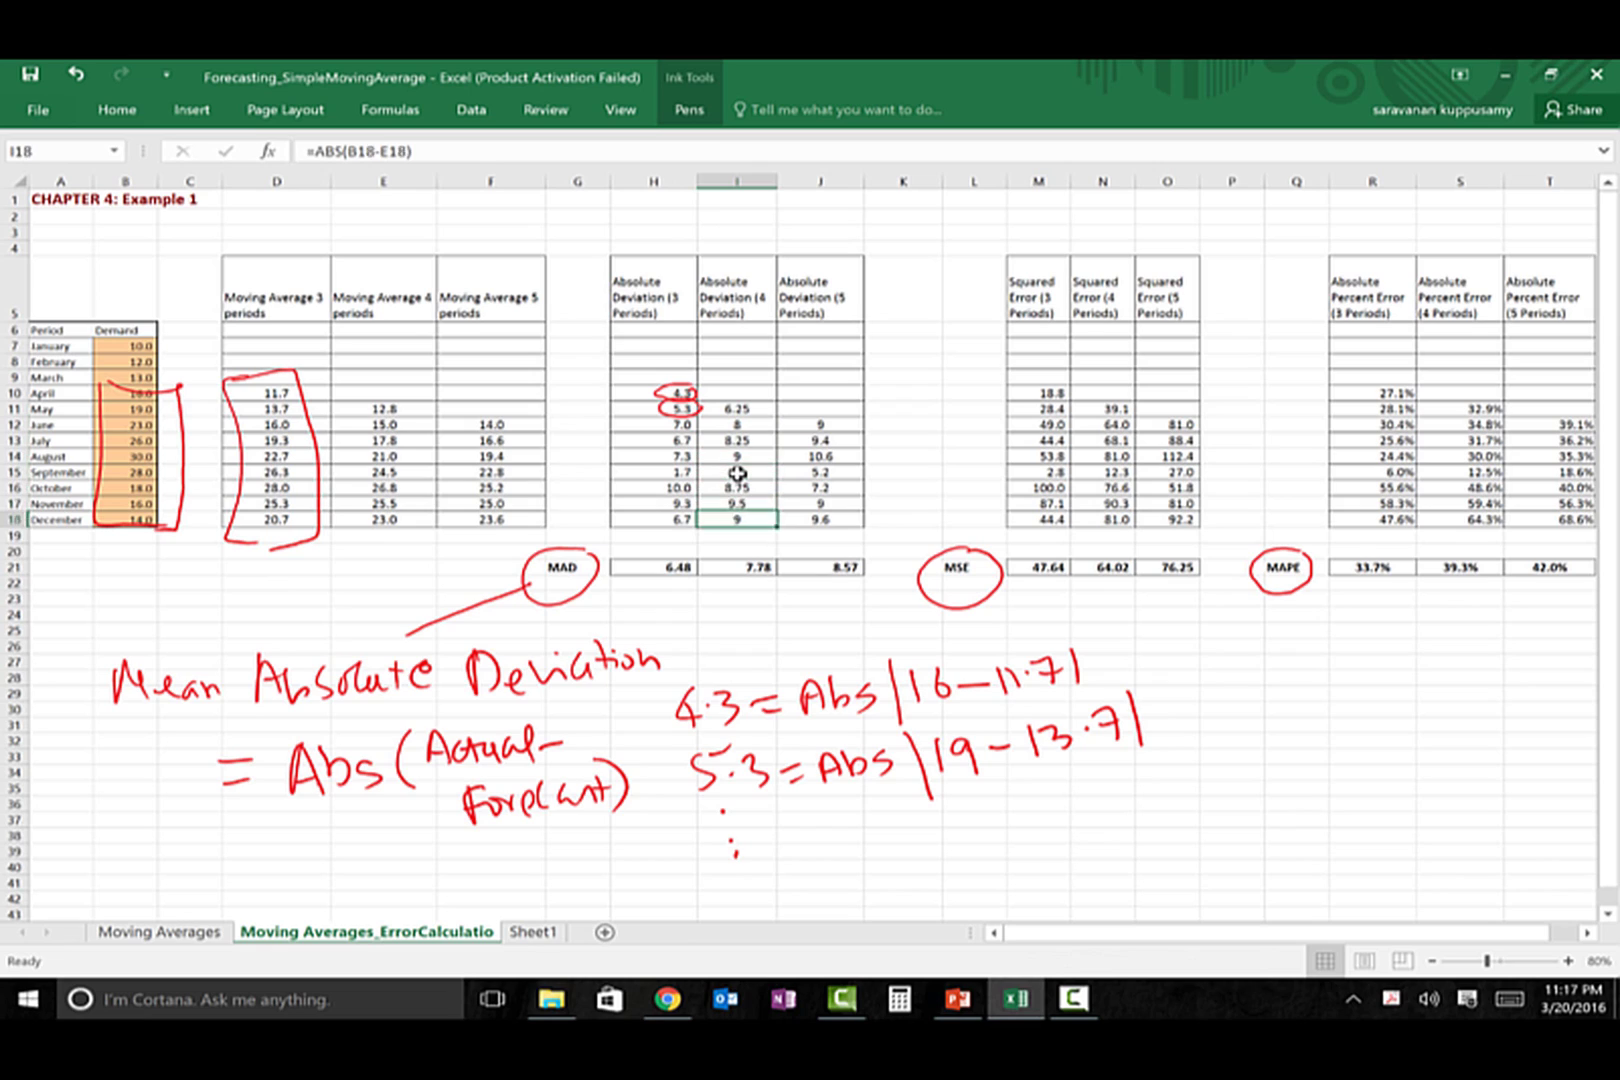
{"action": "key", "text": "Up"}
{"action": "key", "text": "Up"}
{"action": "key", "text": "Up"}
{"action": "key", "text": "Up"}
{"action": "key", "text": "Up"}
{"action": "key", "text": "Up"}
{"action": "key", "text": "Up"}
{"action": "key", "text": "Up"}
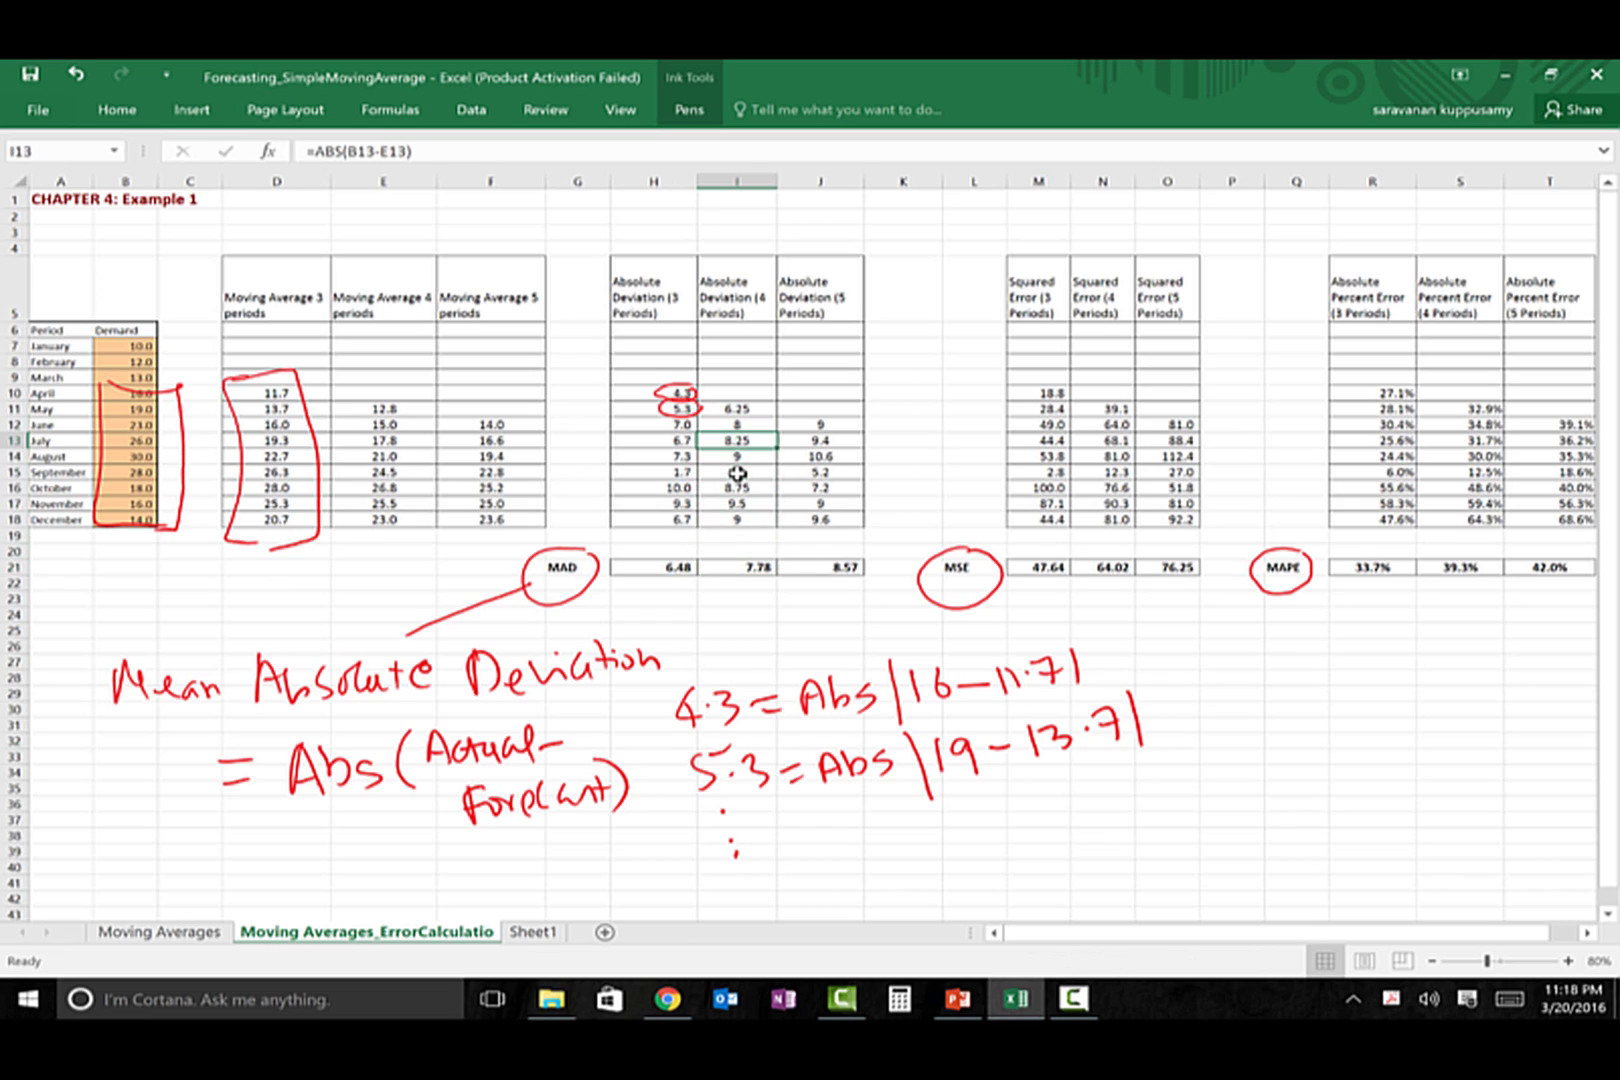
Inspect the formulas behind the December 5-period absolute deviation in J18 and the 5-period MAD in J21
{"action": "key", "text": "Right"}
{"action": "key", "text": "Up"}
{"action": "key", "text": "ctrl+Down"}
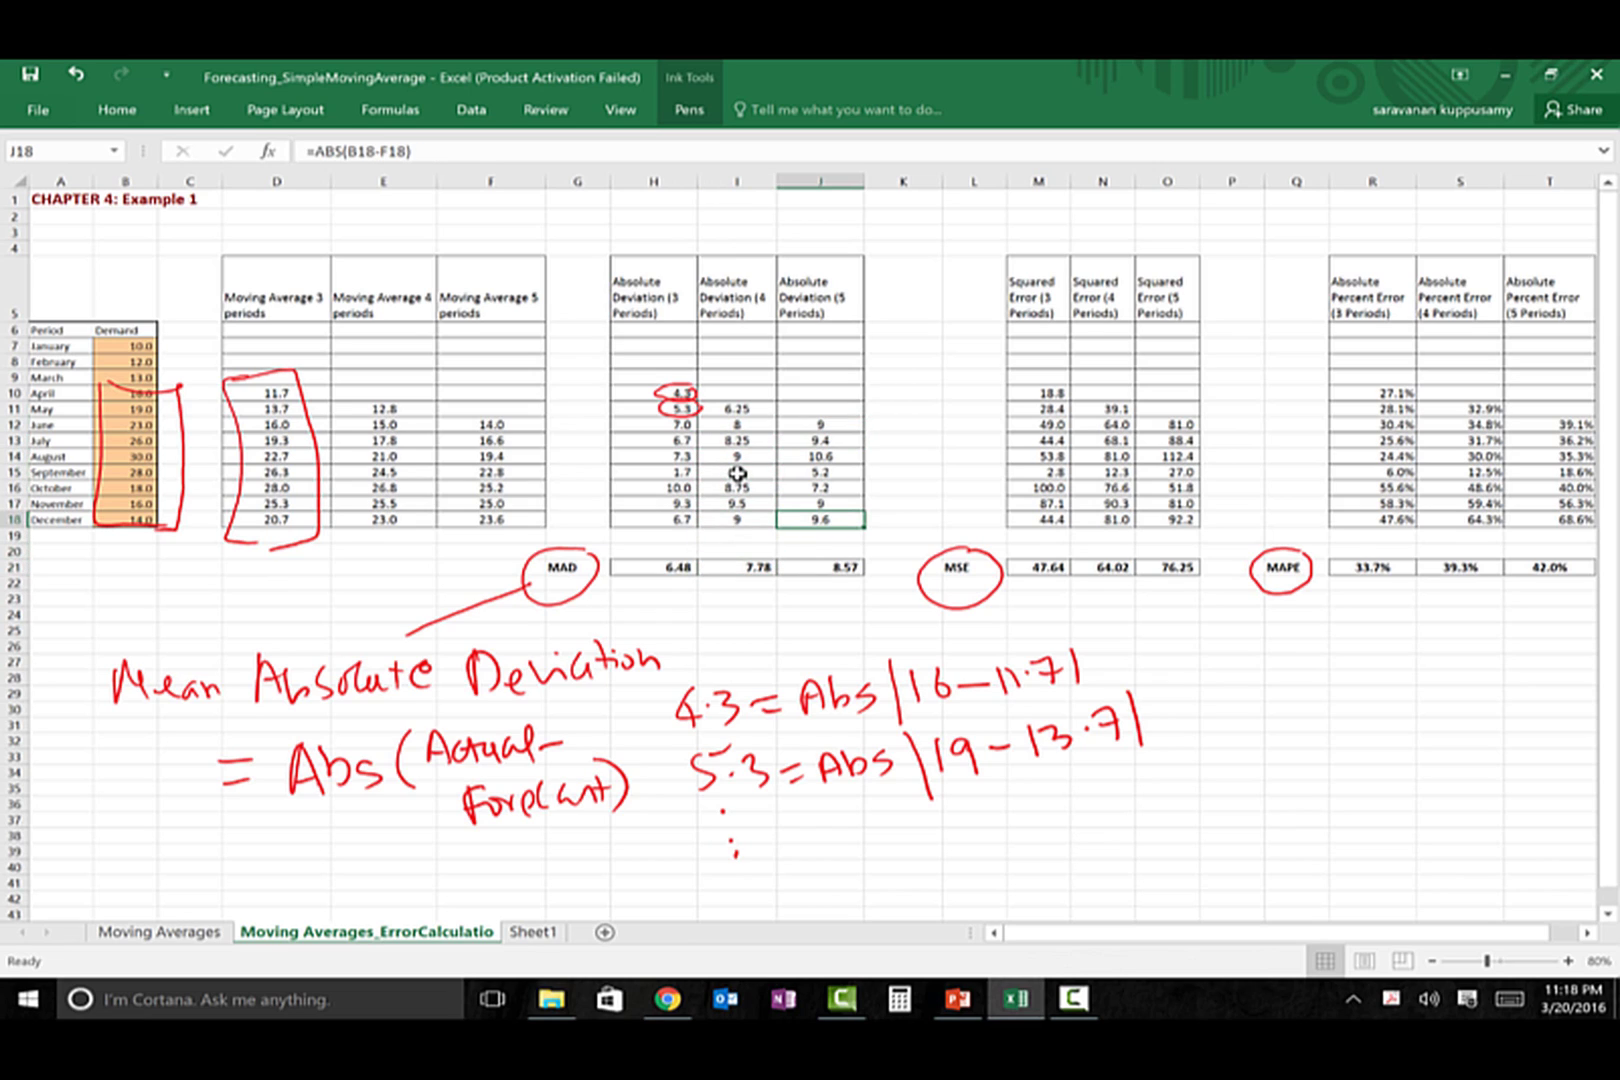
{"action": "key", "text": "Down"}
{"action": "key", "text": "Down"}
{"action": "key", "text": "Down"}
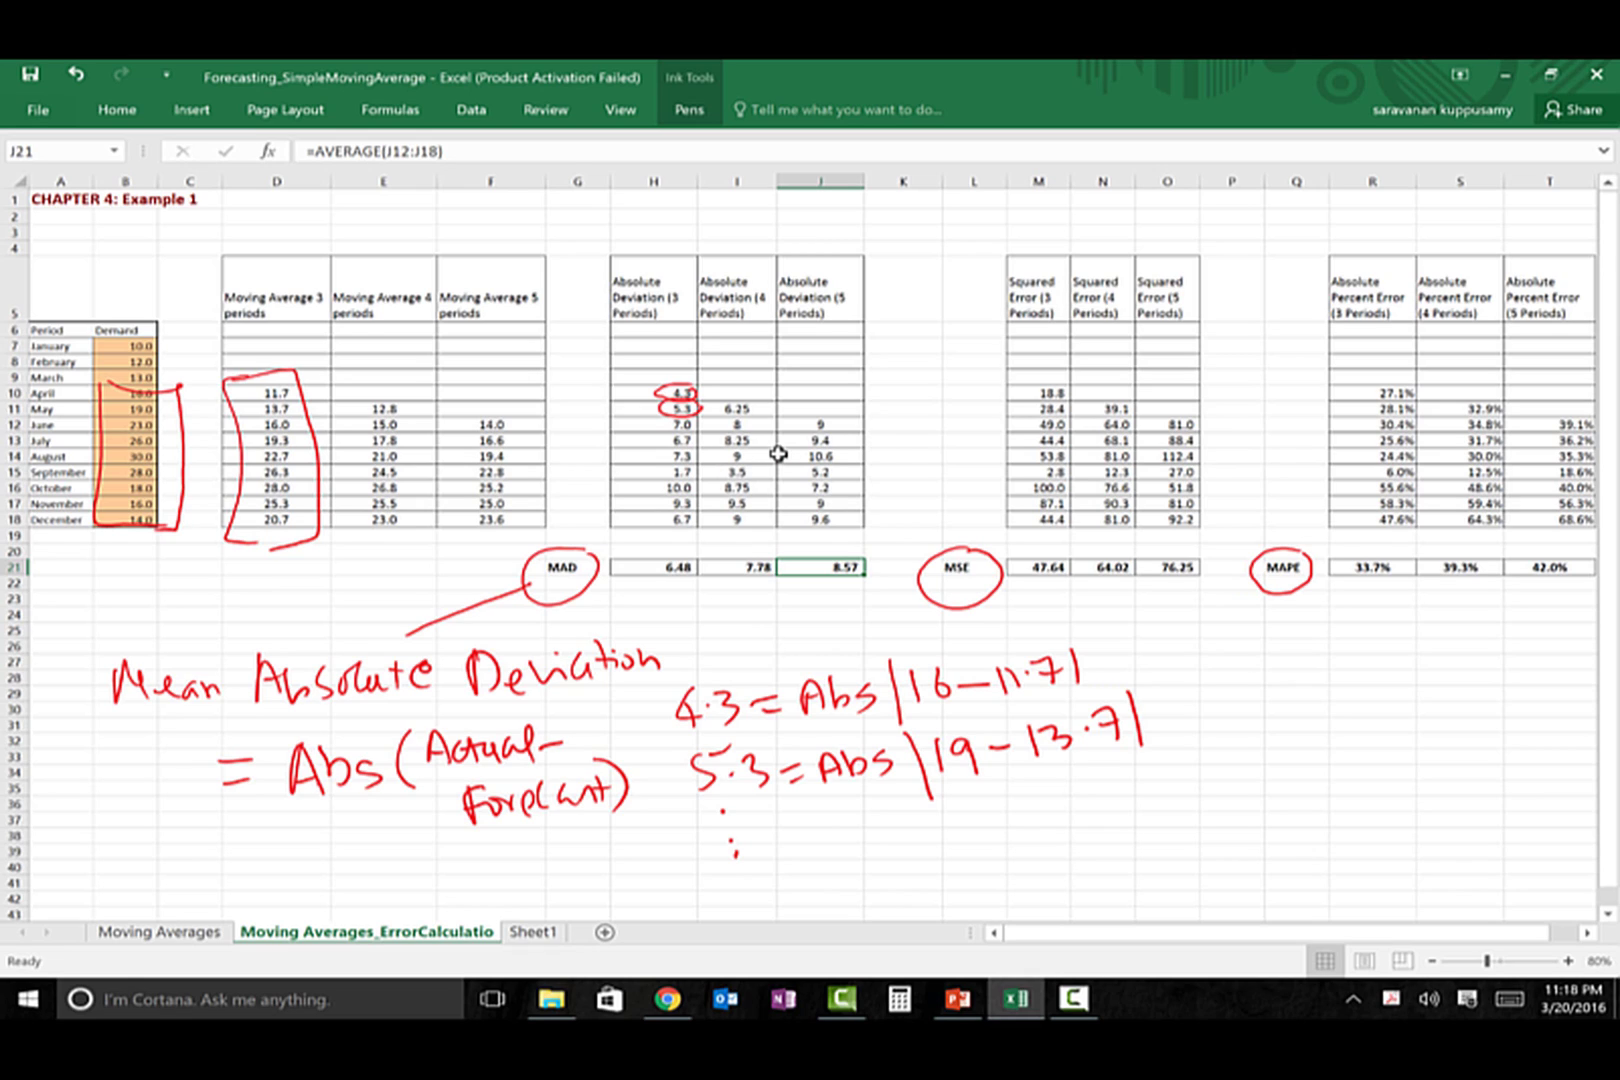
Circle the 3-period MAD result in cell H21 with the pen
{"action": "left_click", "coordinate": [689, 109]}
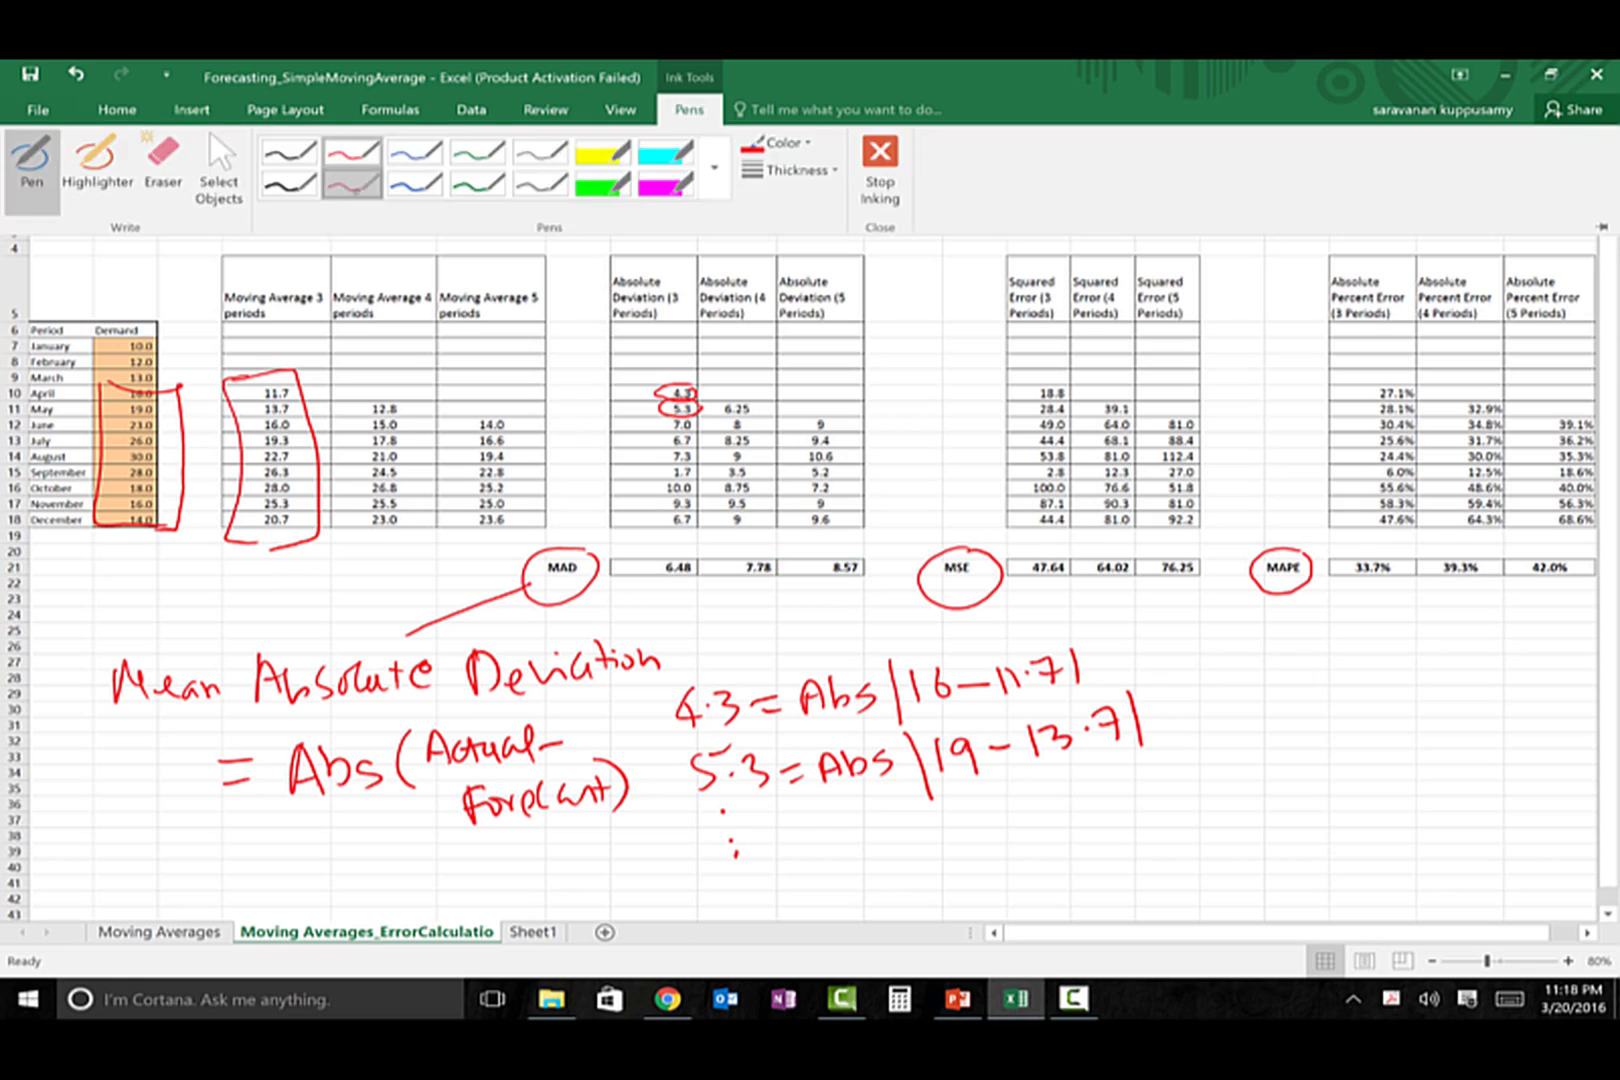
{"action": "left_click", "coordinate": [211, 132]}
{"action": "mouse_move", "coordinate": [692, 546]}
{"action": "left_mouse_down"}
{"action": "mouse_move", "coordinate": [640, 558]}
{"action": "mouse_move", "coordinate": [706, 558]}
{"action": "mouse_move", "coordinate": [691, 543]}
{"action": "left_mouse_up"}
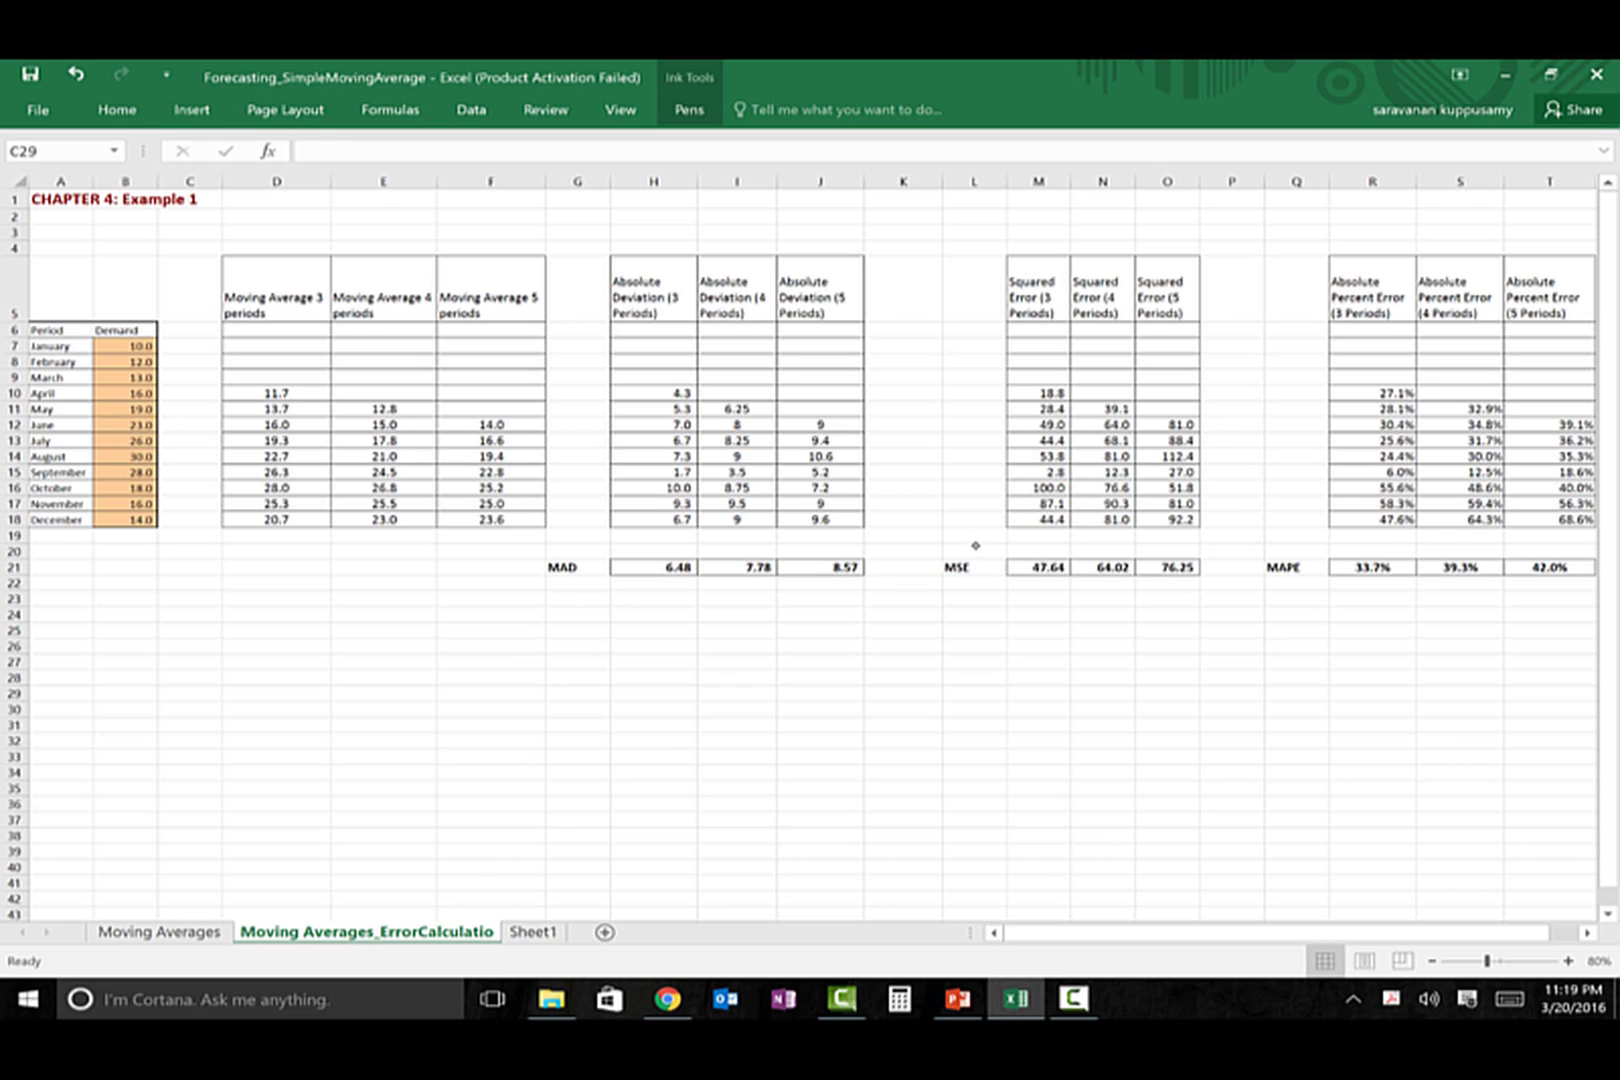
Circle the MSE label and handwrite "Mean Squared Error (MSE)" in red below the tables
{"action": "mouse_move", "coordinate": [975, 545]}
{"action": "left_mouse_down"}
{"action": "mouse_move", "coordinate": [954, 595]}
{"action": "mouse_move", "coordinate": [983, 549]}
{"action": "left_mouse_up"}
{"action": "mouse_move", "coordinate": [526, 668]}
{"action": "left_mouse_down"}
{"action": "mouse_move", "coordinate": [603, 692]}
{"action": "mouse_move", "coordinate": [664, 651]}
{"action": "mouse_move", "coordinate": [662, 702]}
{"action": "mouse_move", "coordinate": [703, 710]}
{"action": "mouse_move", "coordinate": [740, 675]}
{"action": "mouse_move", "coordinate": [899, 674]}
{"action": "mouse_move", "coordinate": [919, 658]}
{"action": "left_mouse_up"}
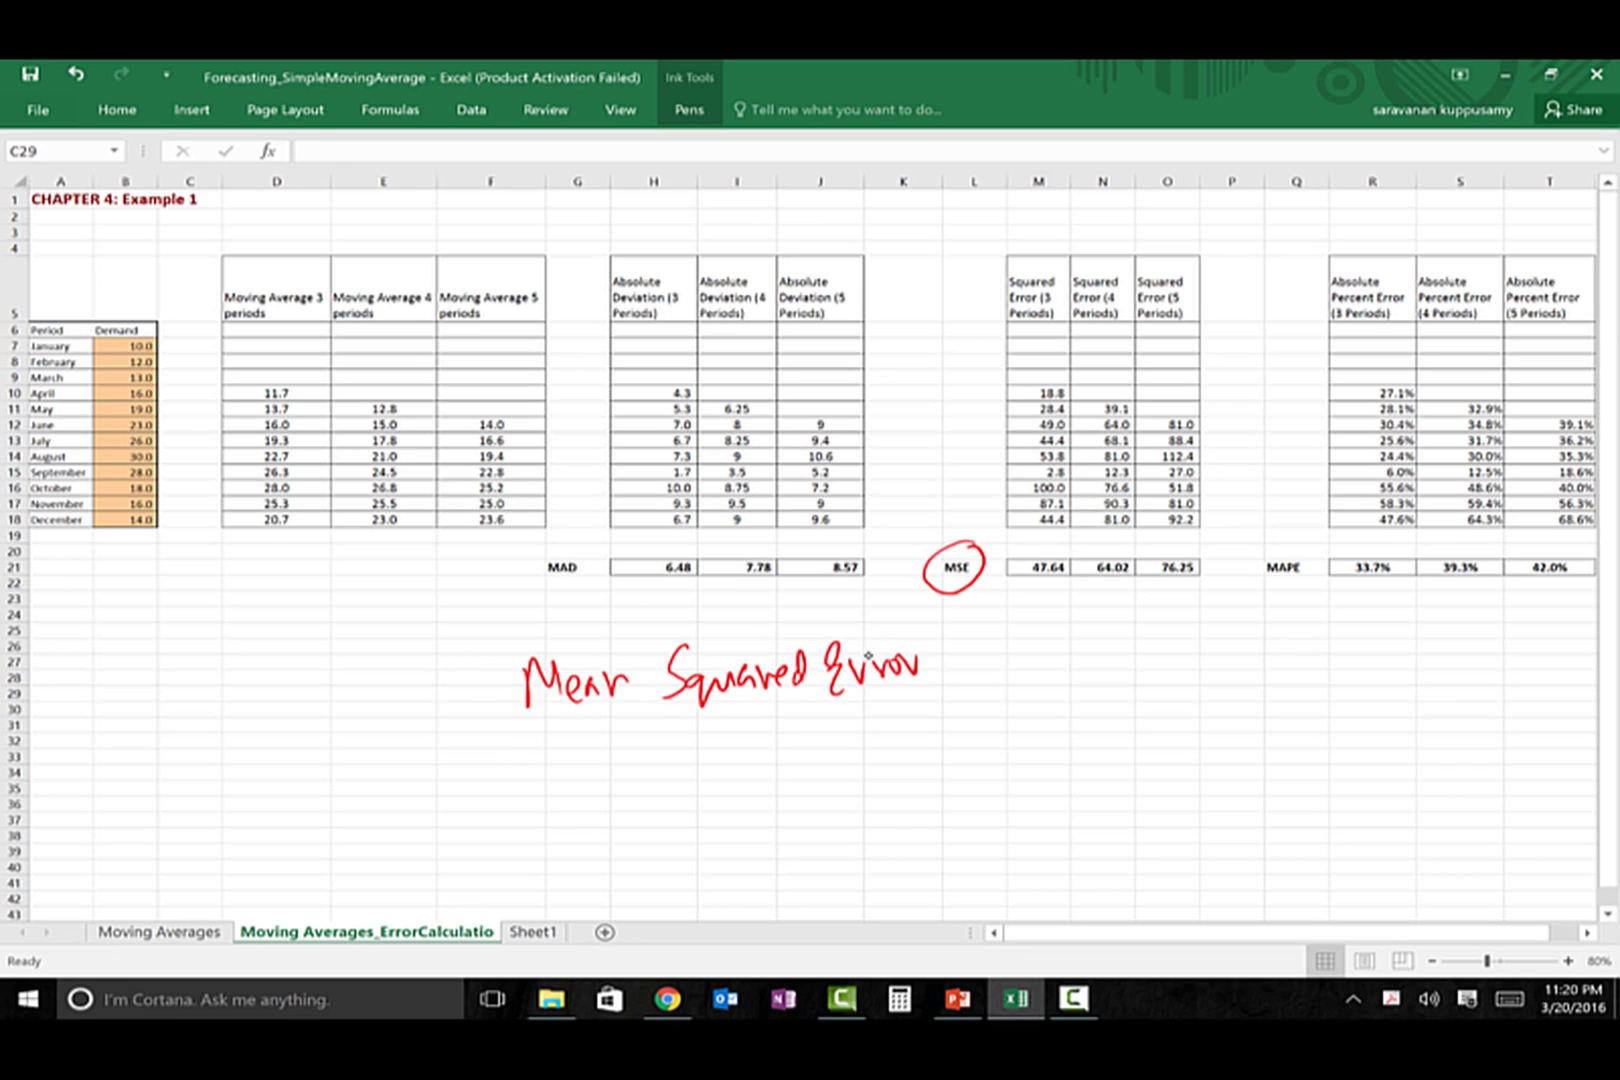
{"action": "mouse_move", "coordinate": [591, 722]}
{"action": "left_mouse_down"}
{"action": "mouse_move", "coordinate": [580, 760]}
{"action": "mouse_move", "coordinate": [637, 720]}
{"action": "mouse_move", "coordinate": [670, 752]}
{"action": "mouse_move", "coordinate": [720, 706]}
{"action": "mouse_move", "coordinate": [738, 753]}
{"action": "left_mouse_up"}
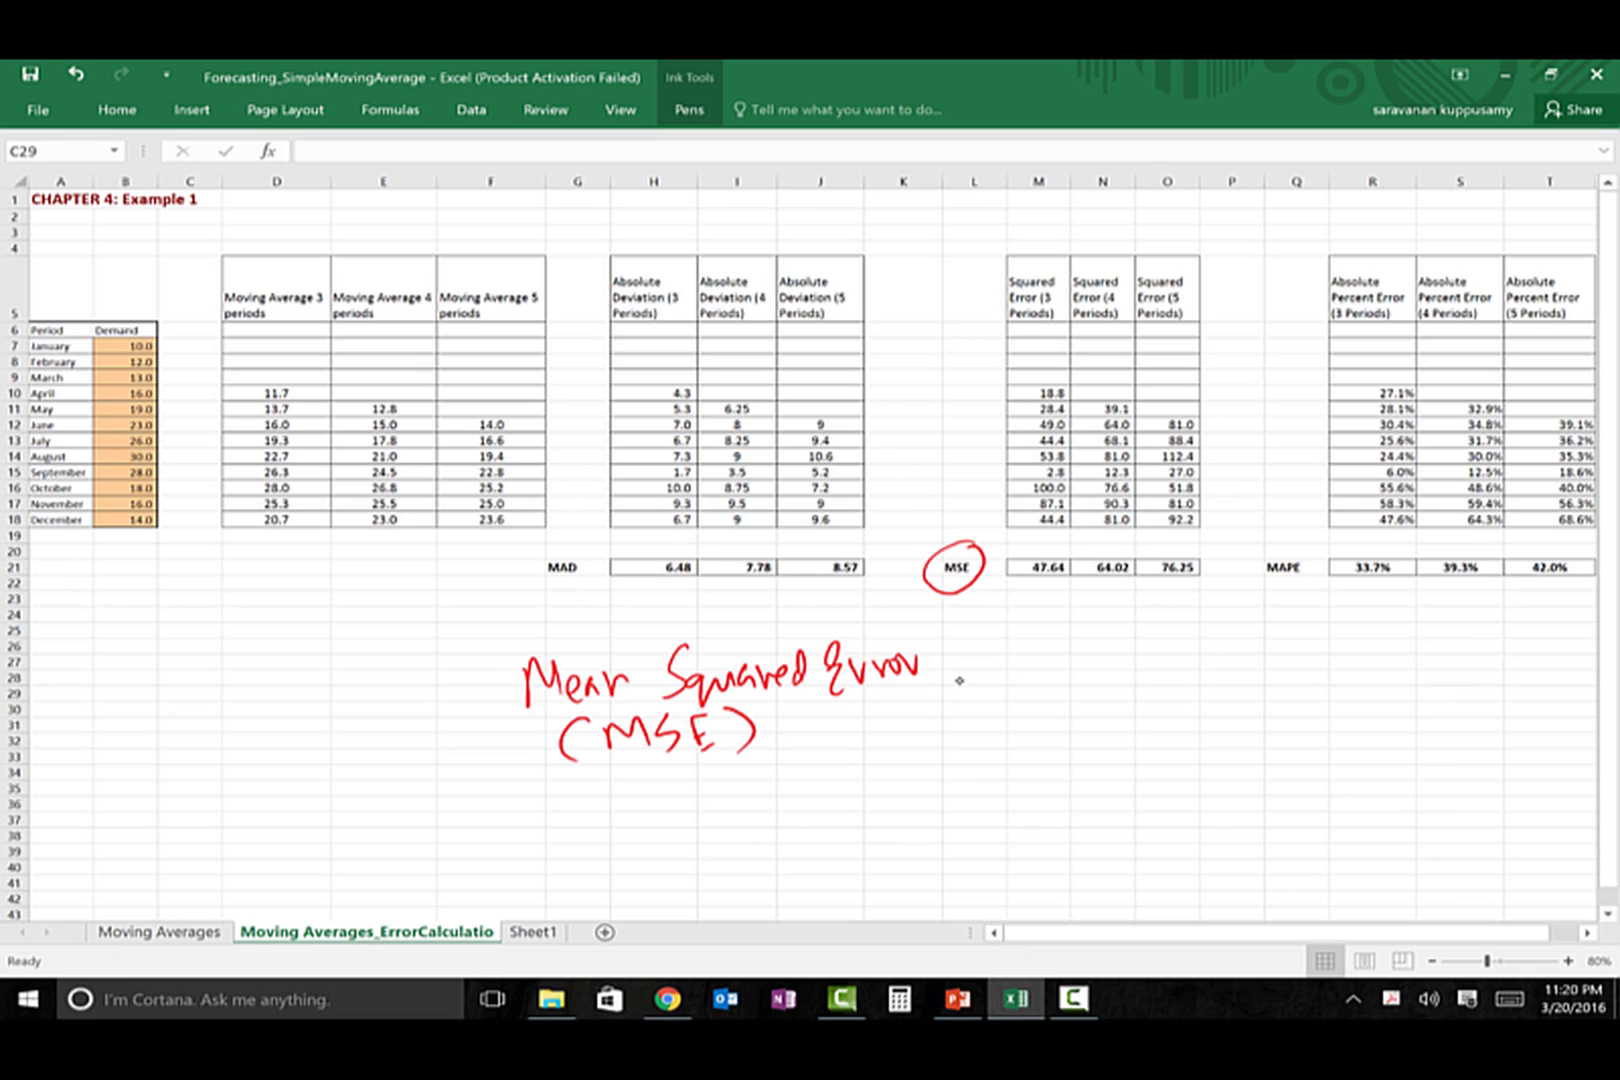
Handwrite the formula "= (Actual - forecast)²" beside the Mean Squared Error heading
{"action": "left_click_drag", "start_coordinate": [958, 681], "coordinate": [962, 679]}
{"action": "left_click_drag", "start_coordinate": [936, 692], "coordinate": [962, 690]}
{"action": "left_click_drag", "start_coordinate": [1036, 650], "coordinate": [1033, 690]}
{"action": "mouse_move", "coordinate": [1053, 680]}
{"action": "left_mouse_down"}
{"action": "mouse_move", "coordinate": [1058, 665]}
{"action": "mouse_move", "coordinate": [1110, 678]}
{"action": "mouse_move", "coordinate": [1170, 640]}
{"action": "mouse_move", "coordinate": [1190, 665]}
{"action": "left_mouse_up"}
{"action": "mouse_move", "coordinate": [1194, 658]}
{"action": "left_mouse_down"}
{"action": "mouse_move", "coordinate": [1213, 654]}
{"action": "mouse_move", "coordinate": [1224, 676]}
{"action": "mouse_move", "coordinate": [1316, 655]}
{"action": "mouse_move", "coordinate": [1410, 668]}
{"action": "mouse_move", "coordinate": [1458, 636]}
{"action": "left_mouse_up"}
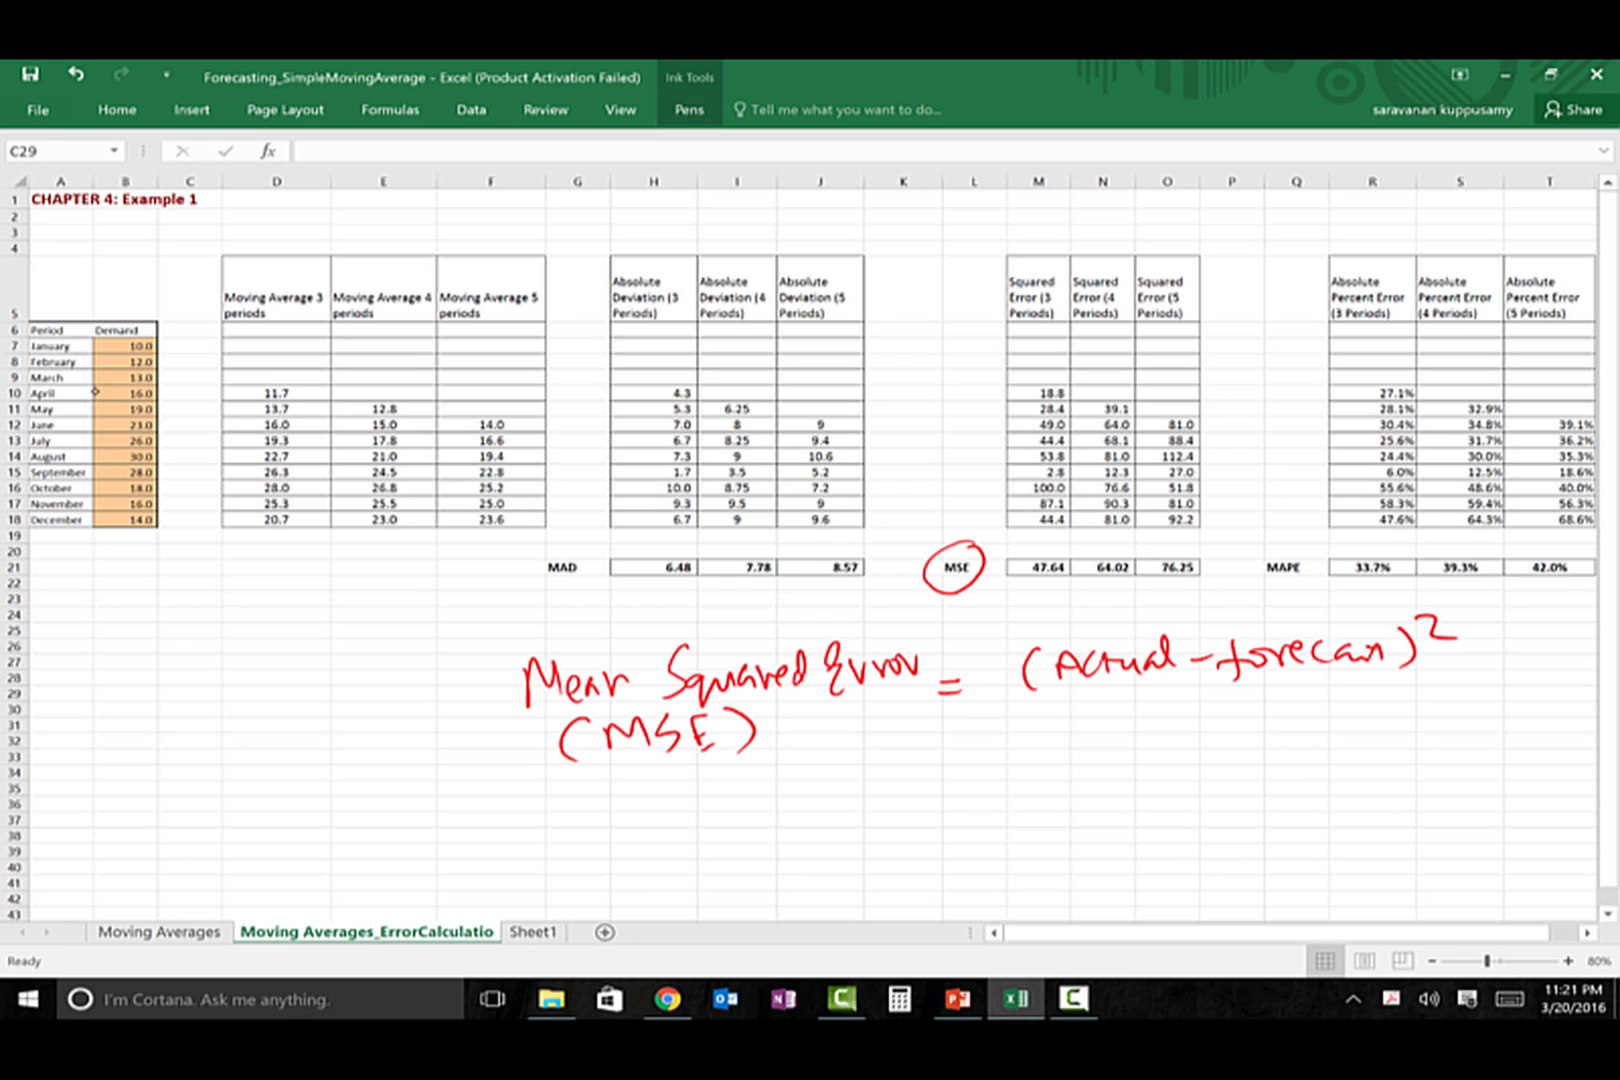
Outline the demand values, the 3-period moving averages and the 3-period squared error column in red
{"action": "mouse_move", "coordinate": [102, 345]}
{"action": "left_mouse_down"}
{"action": "mouse_move", "coordinate": [117, 541]}
{"action": "mouse_move", "coordinate": [173, 420]}
{"action": "mouse_move", "coordinate": [170, 338]}
{"action": "mouse_move", "coordinate": [88, 347]}
{"action": "left_mouse_up"}
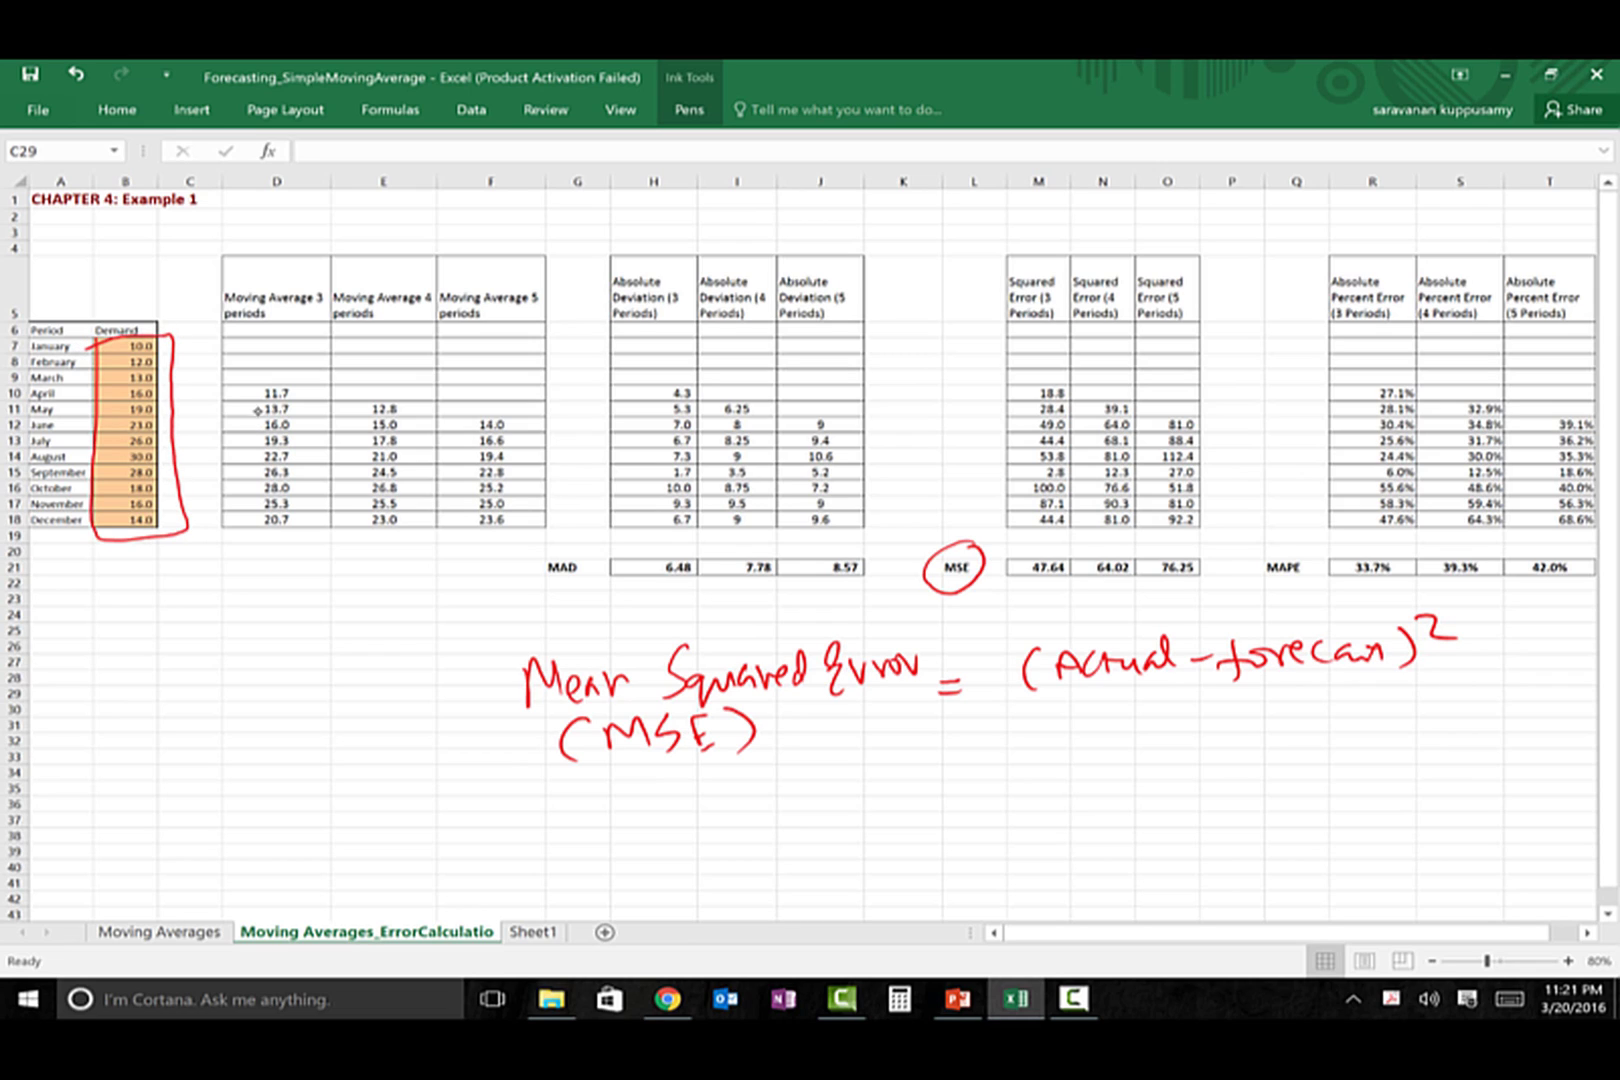
{"action": "mouse_move", "coordinate": [226, 380]}
{"action": "left_mouse_down"}
{"action": "mouse_move", "coordinate": [235, 543]}
{"action": "mouse_move", "coordinate": [333, 522]}
{"action": "mouse_move", "coordinate": [321, 370]}
{"action": "mouse_move", "coordinate": [214, 378]}
{"action": "left_mouse_up"}
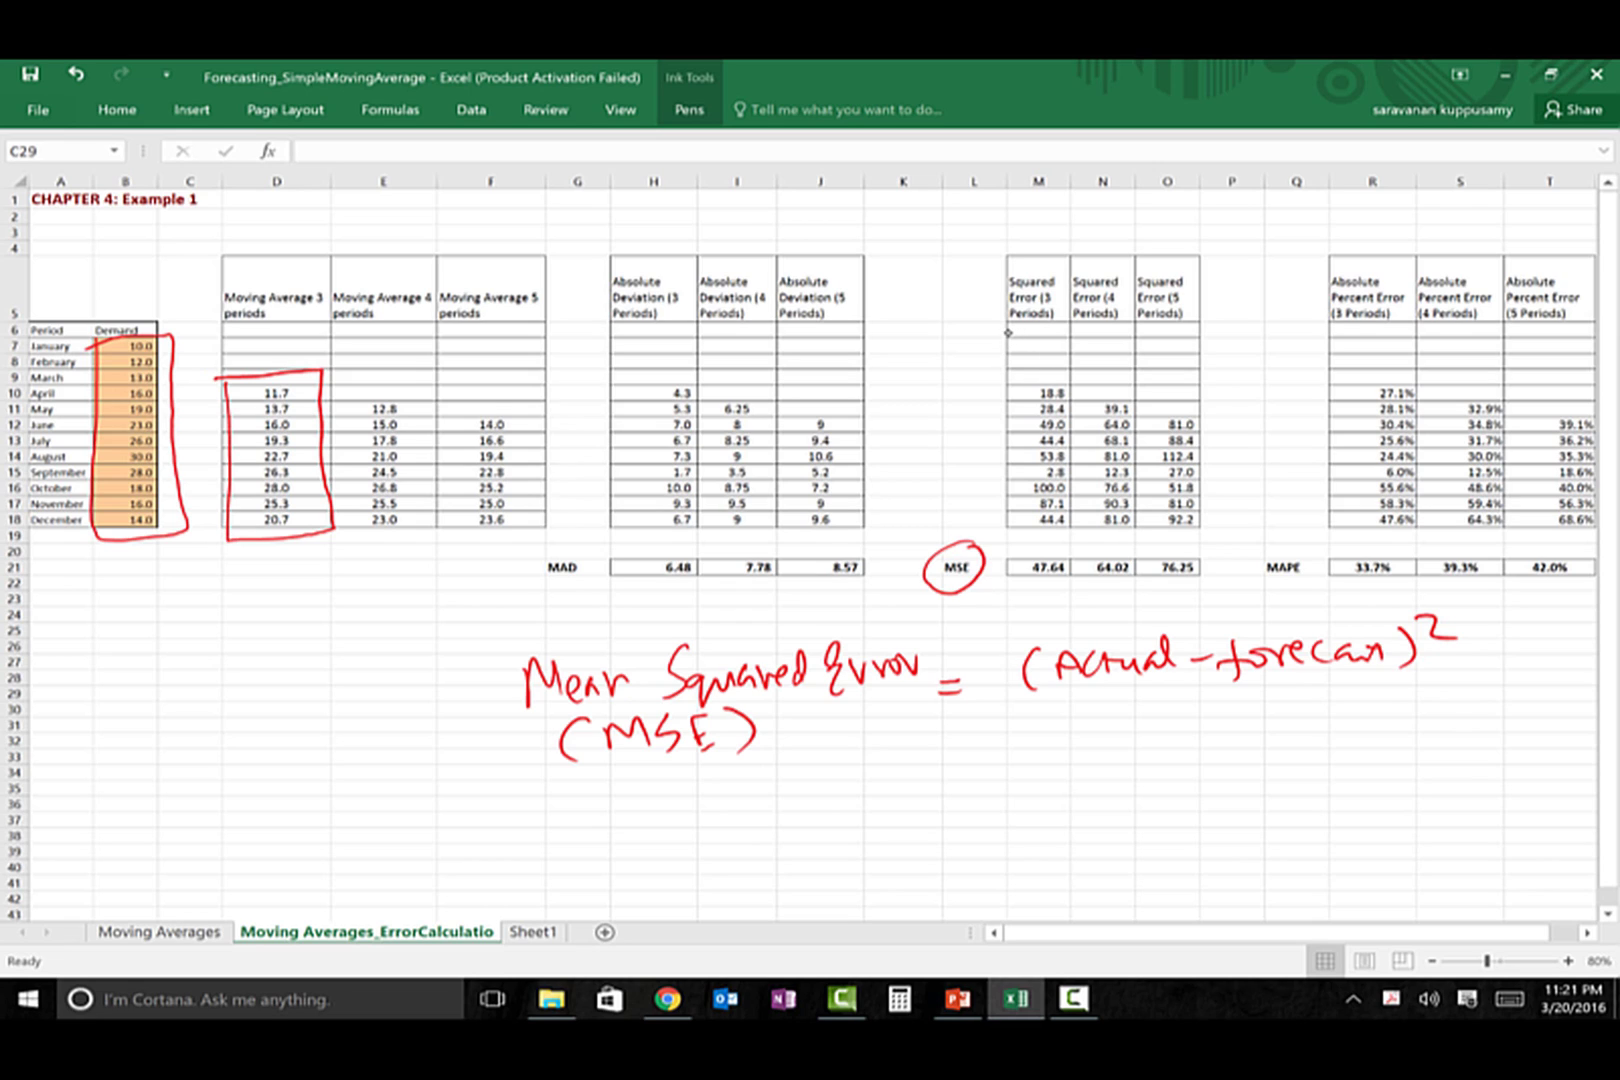
{"action": "left_click_drag", "start_coordinate": [1005, 331], "coordinate": [985, 345]}
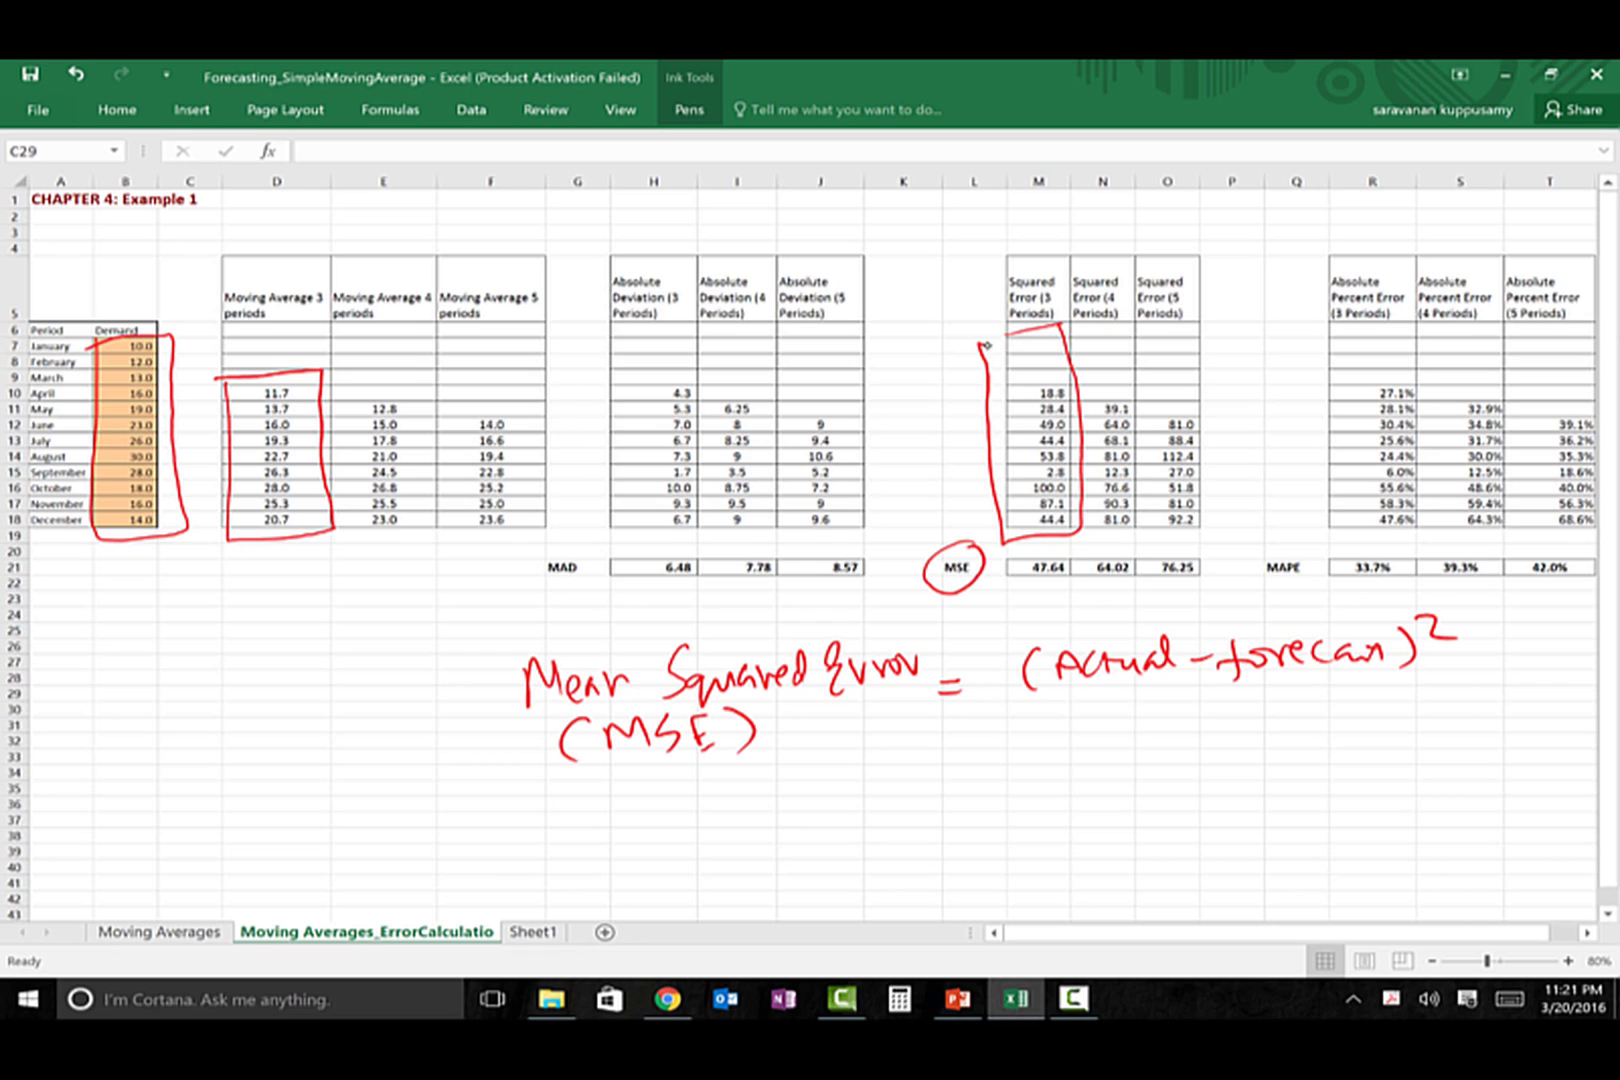
Circle the April 3-period squared error and handwrite "18.8 = (16 - 11.7)² = (4.3)²" under the MSE formula
{"action": "left_click_drag", "start_coordinate": [1055, 382], "coordinate": [1058, 384]}
{"action": "mouse_move", "coordinate": [862, 742]}
{"action": "left_mouse_down"}
{"action": "mouse_move", "coordinate": [869, 780]}
{"action": "mouse_move", "coordinate": [904, 748]}
{"action": "mouse_move", "coordinate": [1005, 751]}
{"action": "left_mouse_up"}
{"action": "left_click", "coordinate": [922, 772]}
{"action": "left_click_drag", "start_coordinate": [978, 771], "coordinate": [1069, 779]}
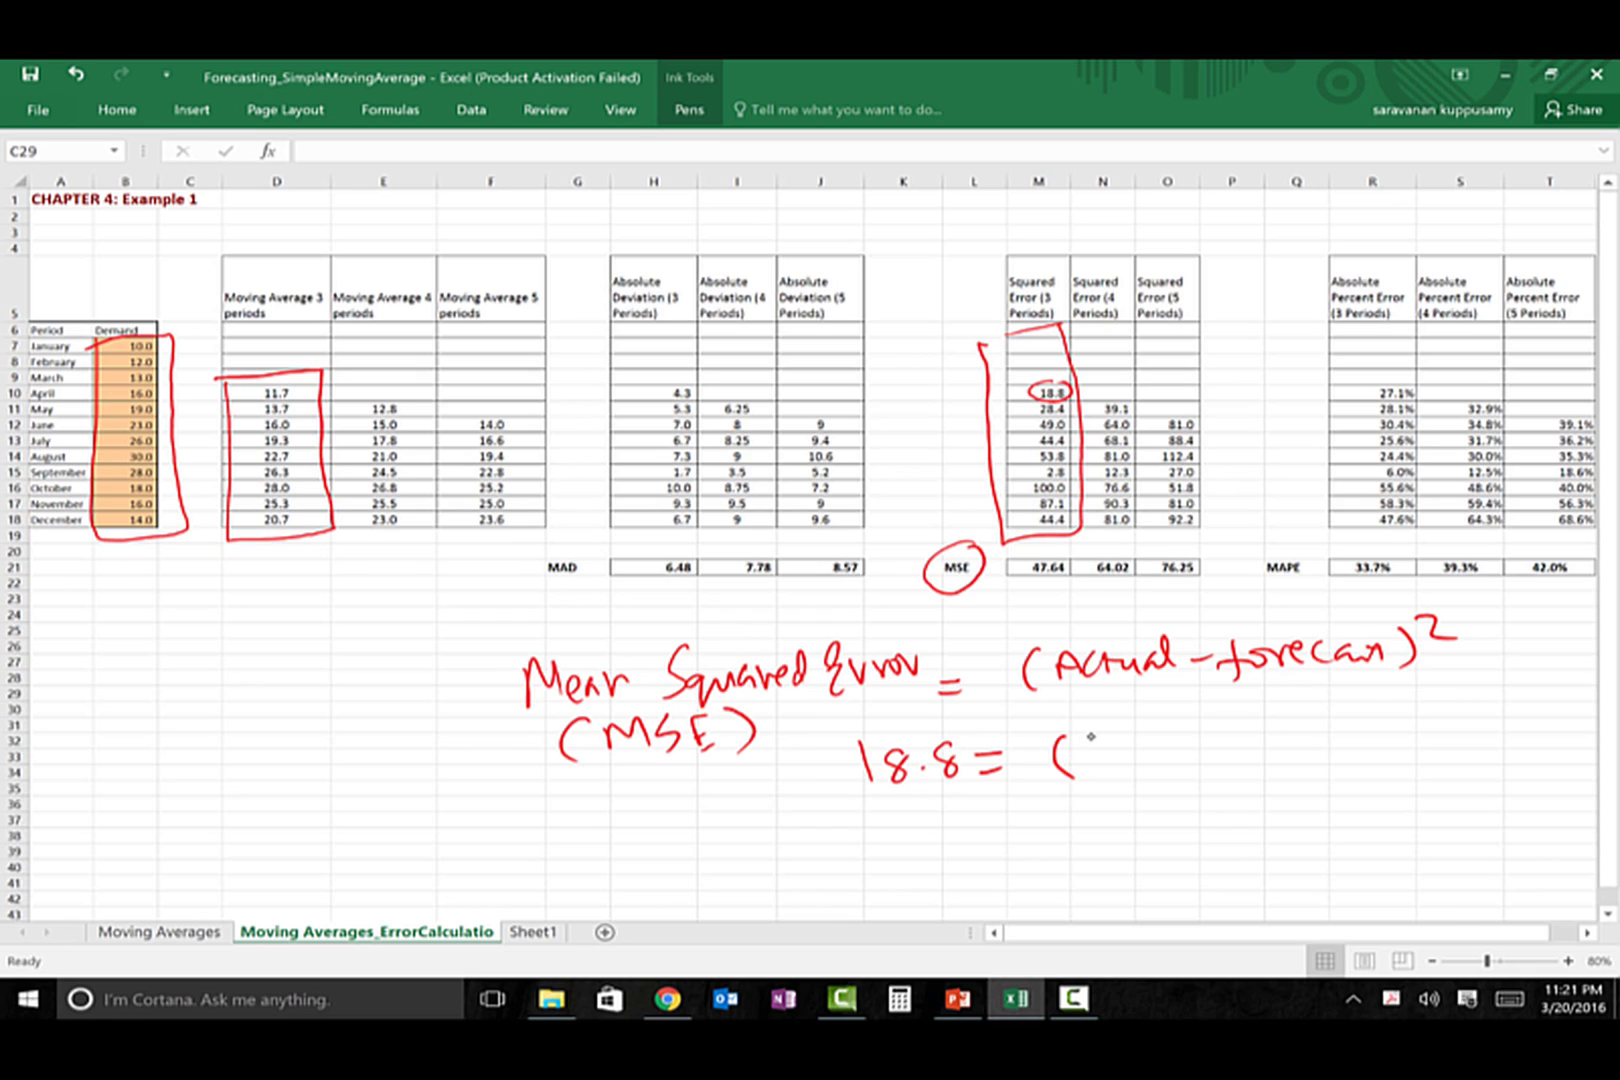
{"action": "left_click_drag", "start_coordinate": [1090, 736], "coordinate": [1091, 768]}
{"action": "mouse_move", "coordinate": [1122, 743]}
{"action": "left_mouse_down"}
{"action": "mouse_move", "coordinate": [1211, 763]}
{"action": "mouse_move", "coordinate": [1257, 733]}
{"action": "mouse_move", "coordinate": [1247, 760]}
{"action": "mouse_move", "coordinate": [1278, 756]}
{"action": "mouse_move", "coordinate": [1320, 727]}
{"action": "mouse_move", "coordinate": [1343, 761]}
{"action": "left_mouse_up"}
{"action": "left_click", "coordinate": [1226, 743]}
{"action": "left_click_drag", "start_coordinate": [1392, 722], "coordinate": [1410, 747]}
{"action": "mouse_move", "coordinate": [1402, 730]}
{"action": "left_mouse_down"}
{"action": "mouse_move", "coordinate": [1400, 764]}
{"action": "mouse_move", "coordinate": [1440, 760]}
{"action": "mouse_move", "coordinate": [1375, 775]}
{"action": "mouse_move", "coordinate": [1462, 760]}
{"action": "mouse_move", "coordinate": [1500, 716]}
{"action": "left_mouse_up"}
{"action": "left_click", "coordinate": [1420, 752]}
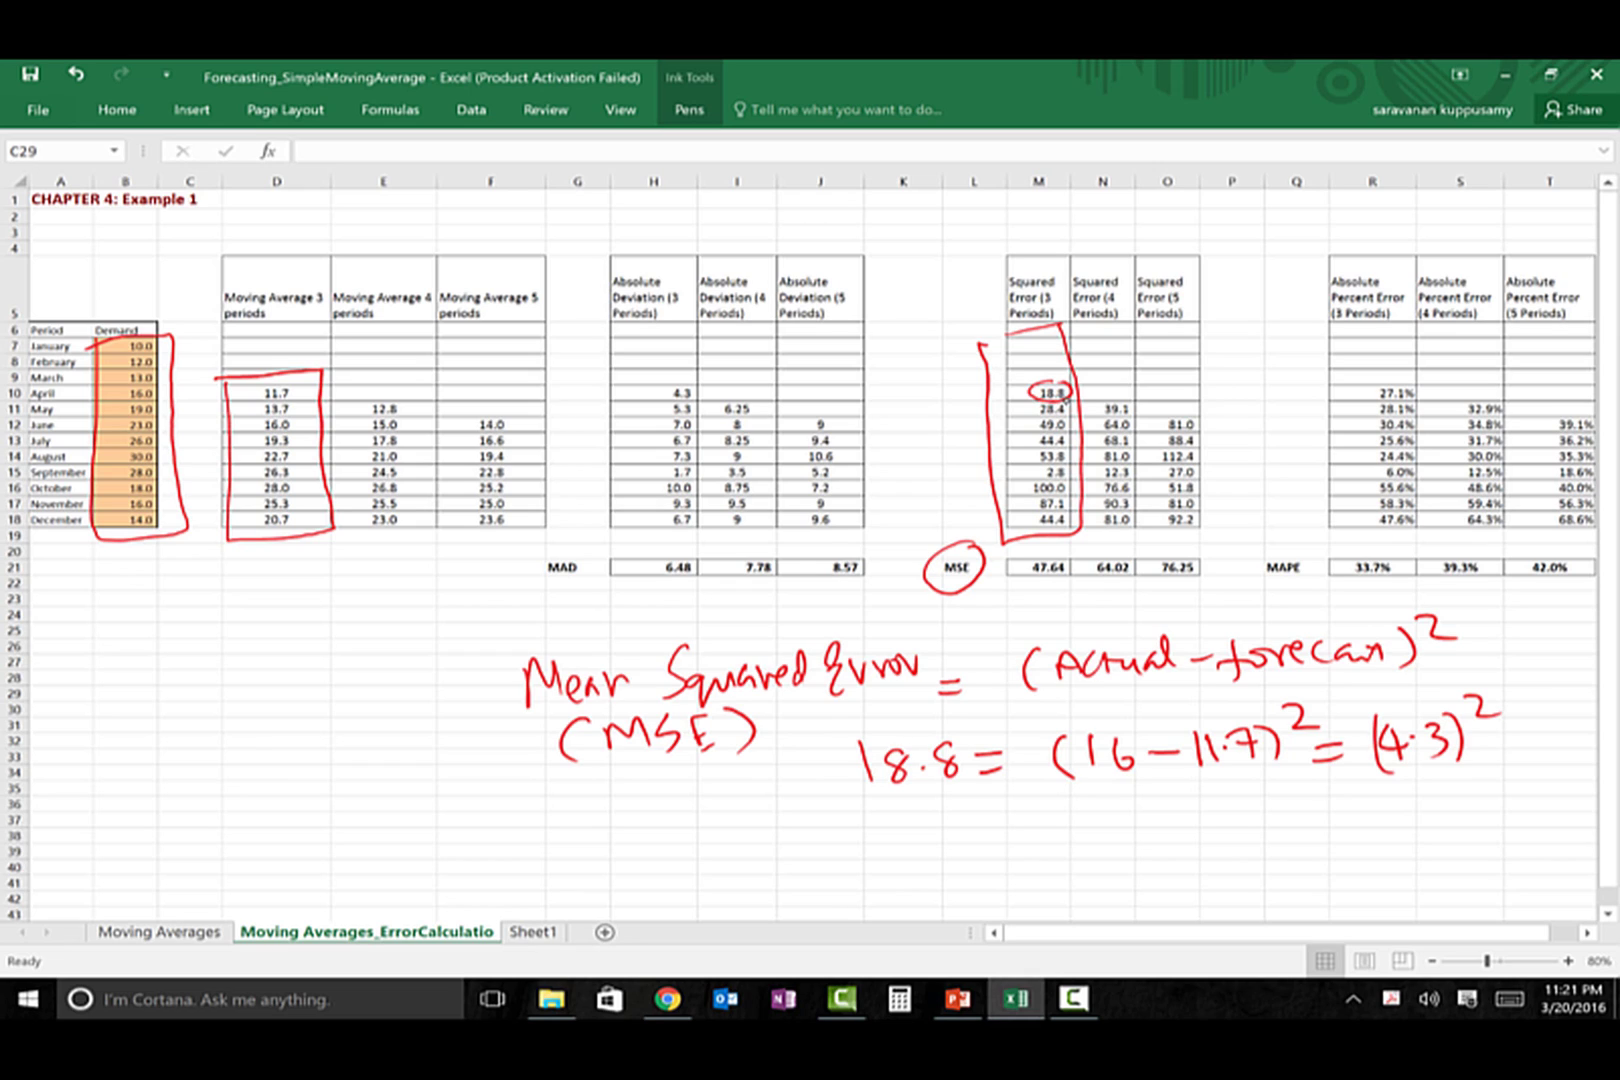
Circle the May squared error, handwrite "28.4 = (19 - 13.7)² = (5.3)²" under the April example, and ring the 3-period absolute deviations
{"action": "mouse_move", "coordinate": [1072, 399]}
{"action": "left_mouse_down"}
{"action": "mouse_move", "coordinate": [1028, 422]}
{"action": "mouse_move", "coordinate": [1076, 408]}
{"action": "left_mouse_up"}
{"action": "mouse_move", "coordinate": [868, 820]}
{"action": "left_mouse_down"}
{"action": "mouse_move", "coordinate": [893, 848]}
{"action": "mouse_move", "coordinate": [917, 816]}
{"action": "mouse_move", "coordinate": [966, 850]}
{"action": "left_mouse_up"}
{"action": "left_click", "coordinate": [933, 845]}
{"action": "left_click_drag", "start_coordinate": [988, 827], "coordinate": [1005, 826]}
{"action": "left_click_drag", "start_coordinate": [989, 842], "coordinate": [1006, 840]}
{"action": "mouse_move", "coordinate": [1085, 810]}
{"action": "left_mouse_down"}
{"action": "mouse_move", "coordinate": [1079, 852]}
{"action": "mouse_move", "coordinate": [1192, 832]}
{"action": "mouse_move", "coordinate": [1228, 846]}
{"action": "mouse_move", "coordinate": [1283, 805]}
{"action": "mouse_move", "coordinate": [1271, 843]}
{"action": "mouse_move", "coordinate": [1322, 809]}
{"action": "mouse_move", "coordinate": [1354, 822]}
{"action": "left_mouse_up"}
{"action": "left_click", "coordinate": [1247, 818]}
{"action": "mouse_move", "coordinate": [1333, 840]}
{"action": "left_mouse_down"}
{"action": "mouse_move", "coordinate": [1430, 830]}
{"action": "mouse_move", "coordinate": [1414, 843]}
{"action": "mouse_move", "coordinate": [1446, 803]}
{"action": "mouse_move", "coordinate": [1480, 840]}
{"action": "mouse_move", "coordinate": [1514, 800]}
{"action": "left_mouse_up"}
{"action": "left_click", "coordinate": [1443, 826]}
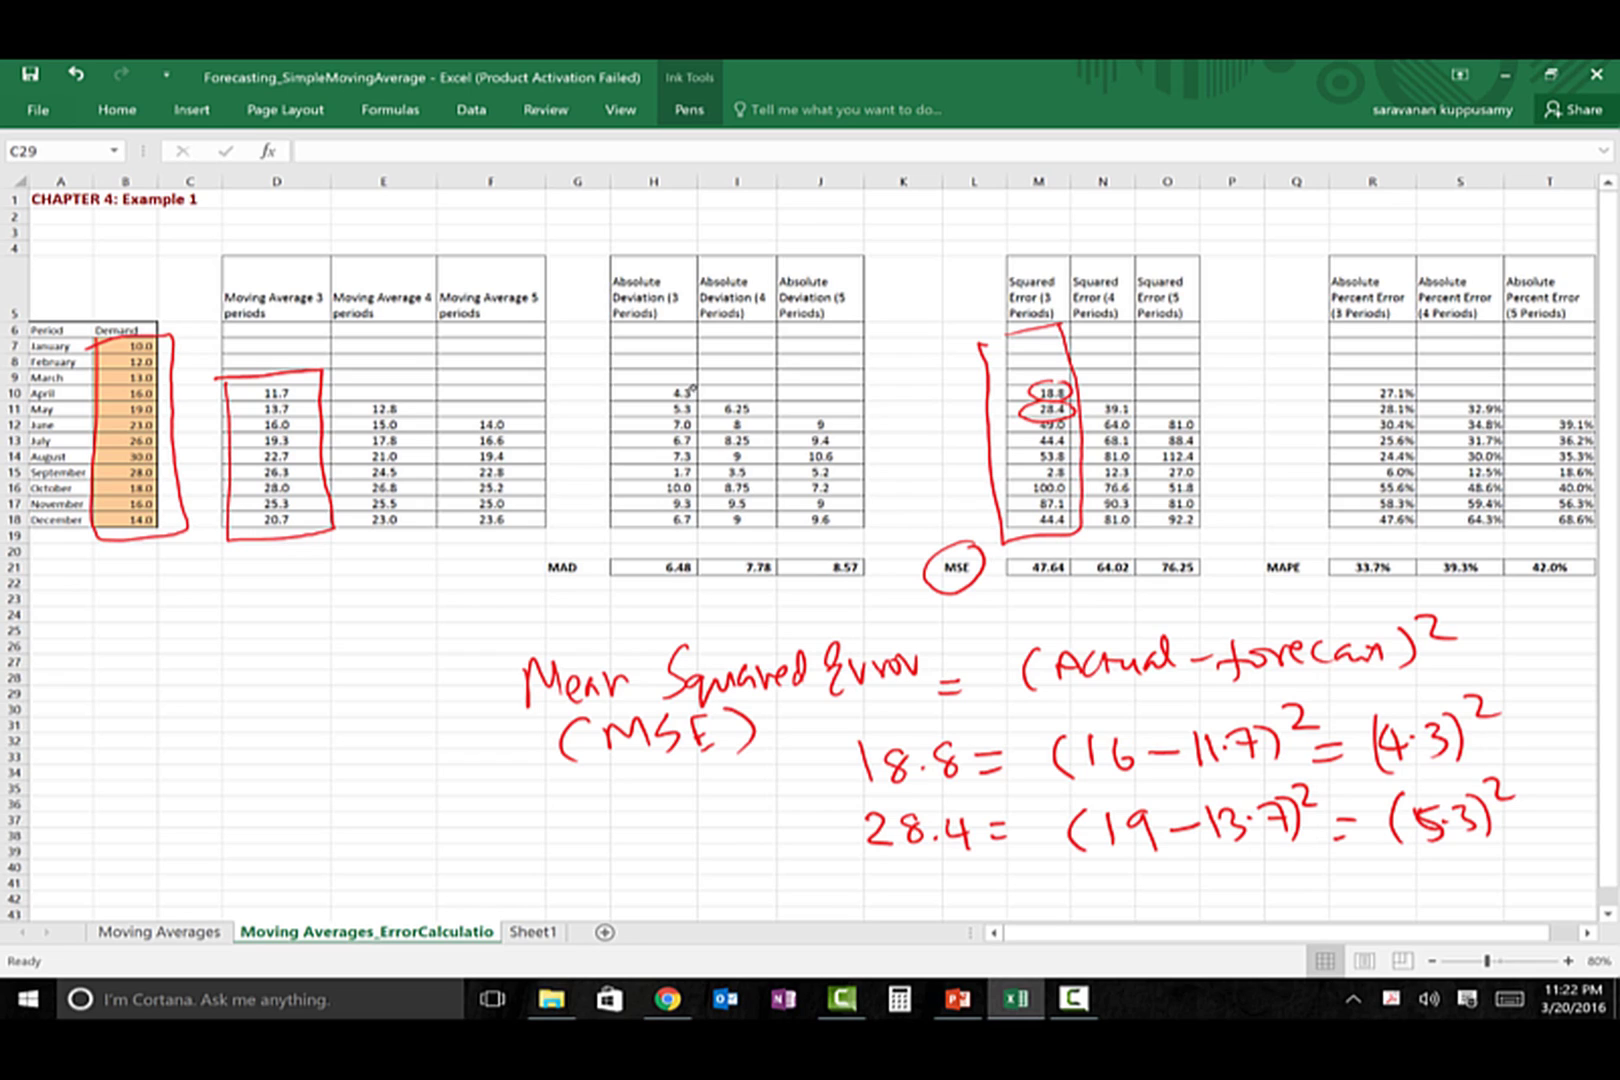
{"action": "mouse_move", "coordinate": [696, 383]}
{"action": "left_mouse_down"}
{"action": "mouse_move", "coordinate": [634, 507]}
{"action": "mouse_move", "coordinate": [706, 462]}
{"action": "mouse_move", "coordinate": [690, 387]}
{"action": "left_mouse_up"}
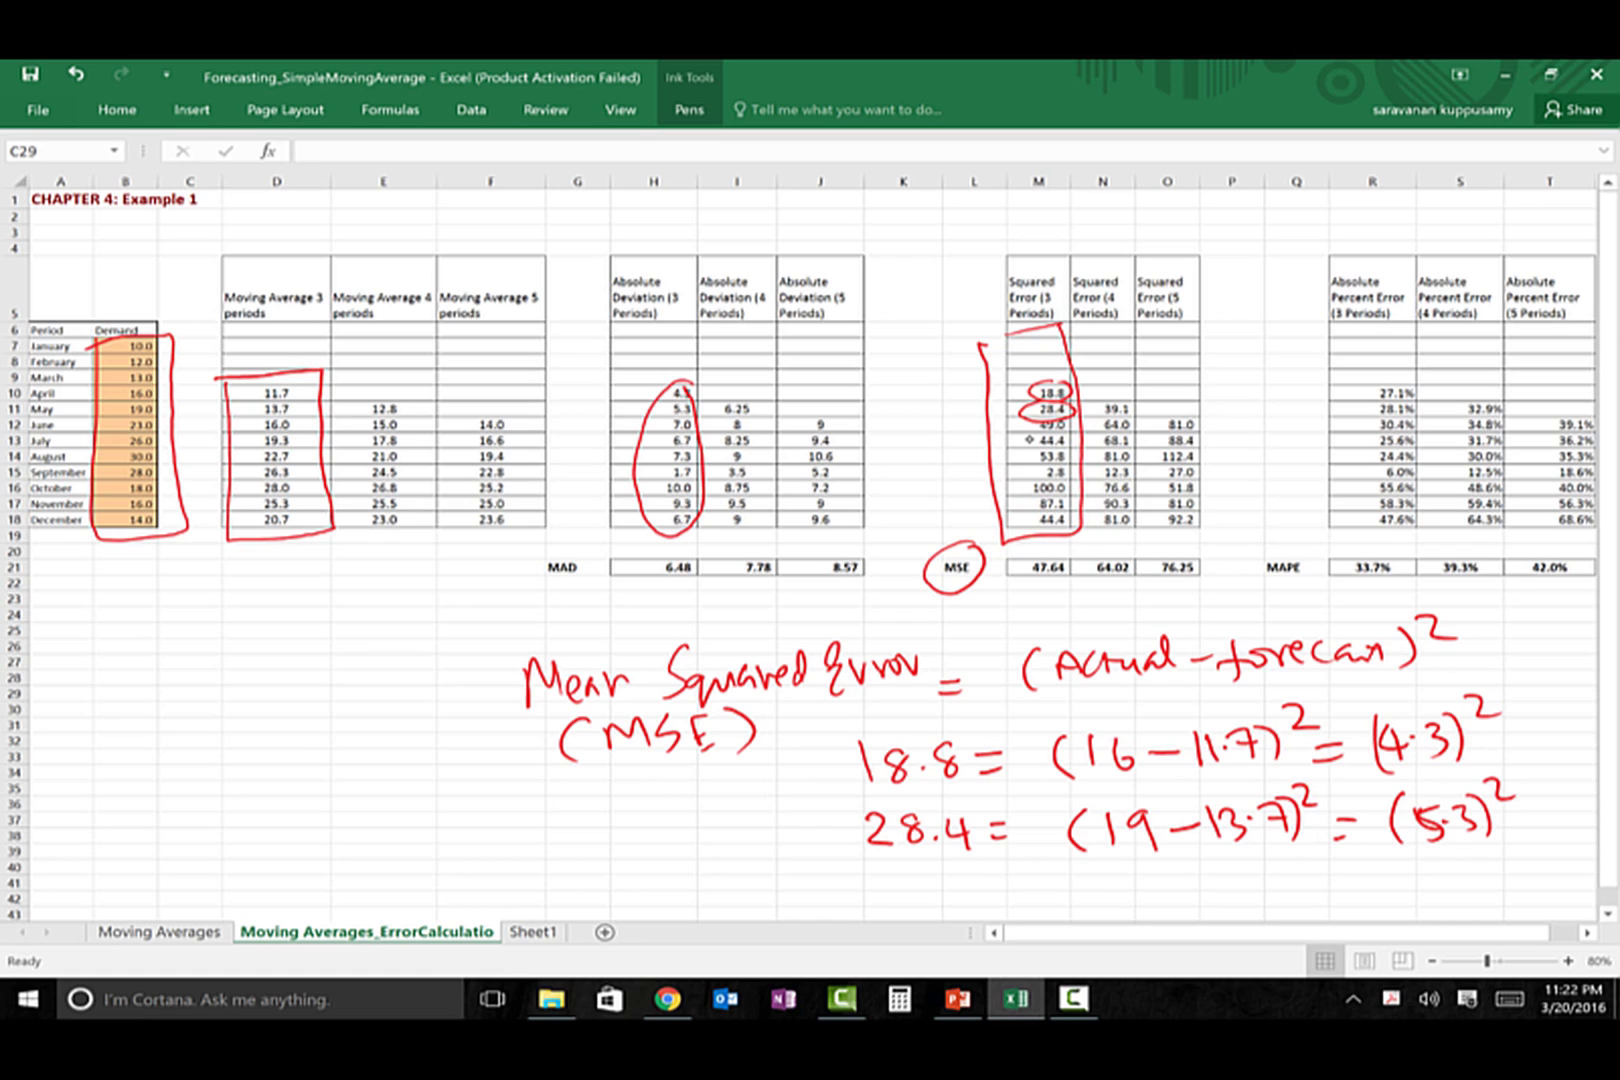
Inspect the formulas behind the 3-period squared errors, opening April's in M10 and May's in M11 and continuing down to December
{"action": "left_click", "coordinate": [191, 109]}
{"action": "left_click", "coordinate": [1038, 393]}
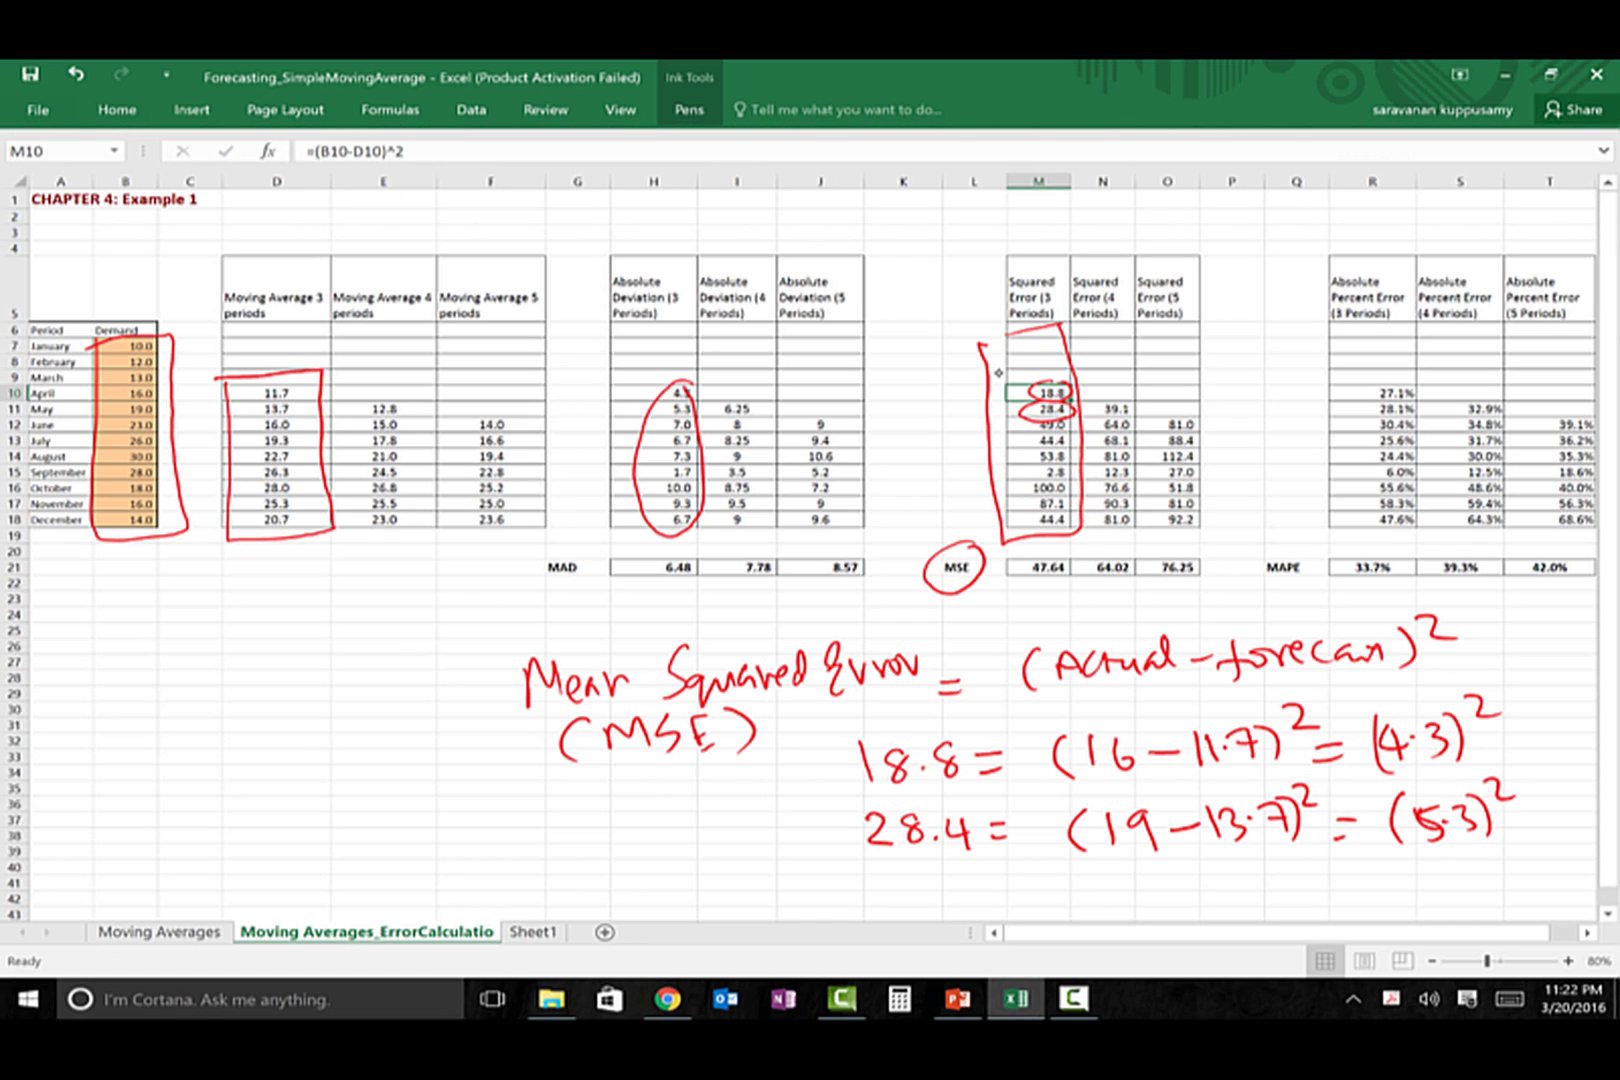
{"action": "key", "text": "F2"}
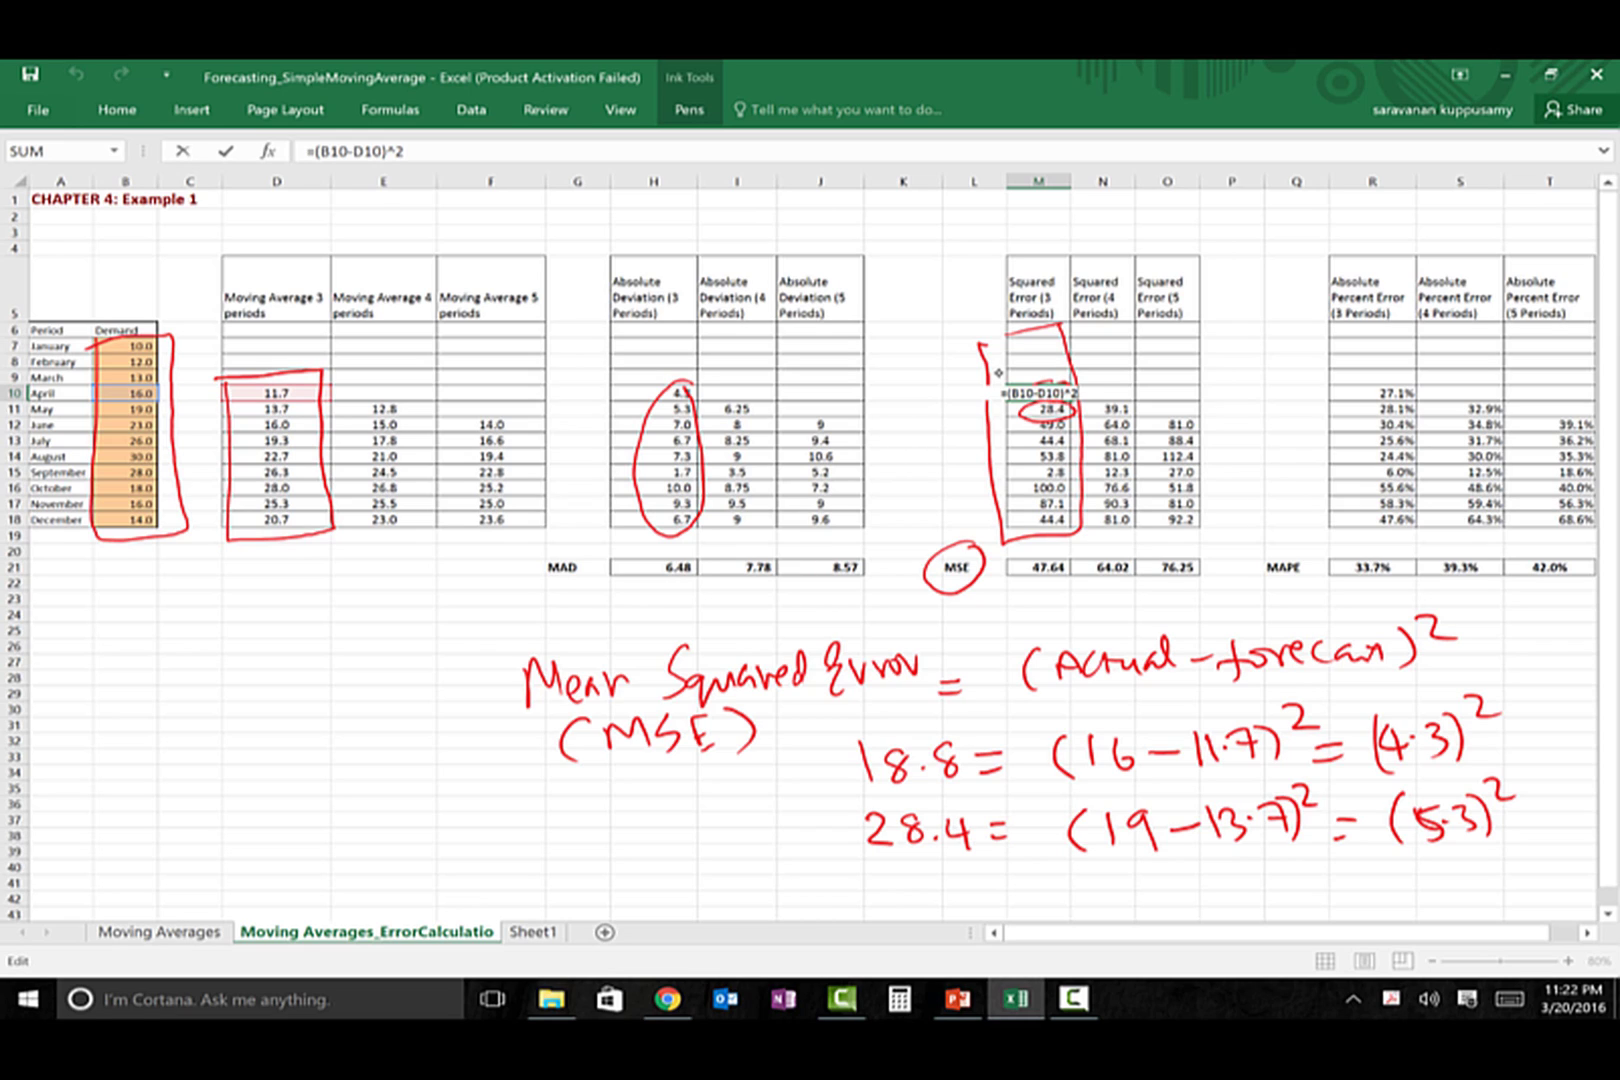
{"action": "key", "text": "Return"}
{"action": "key", "text": "F2"}
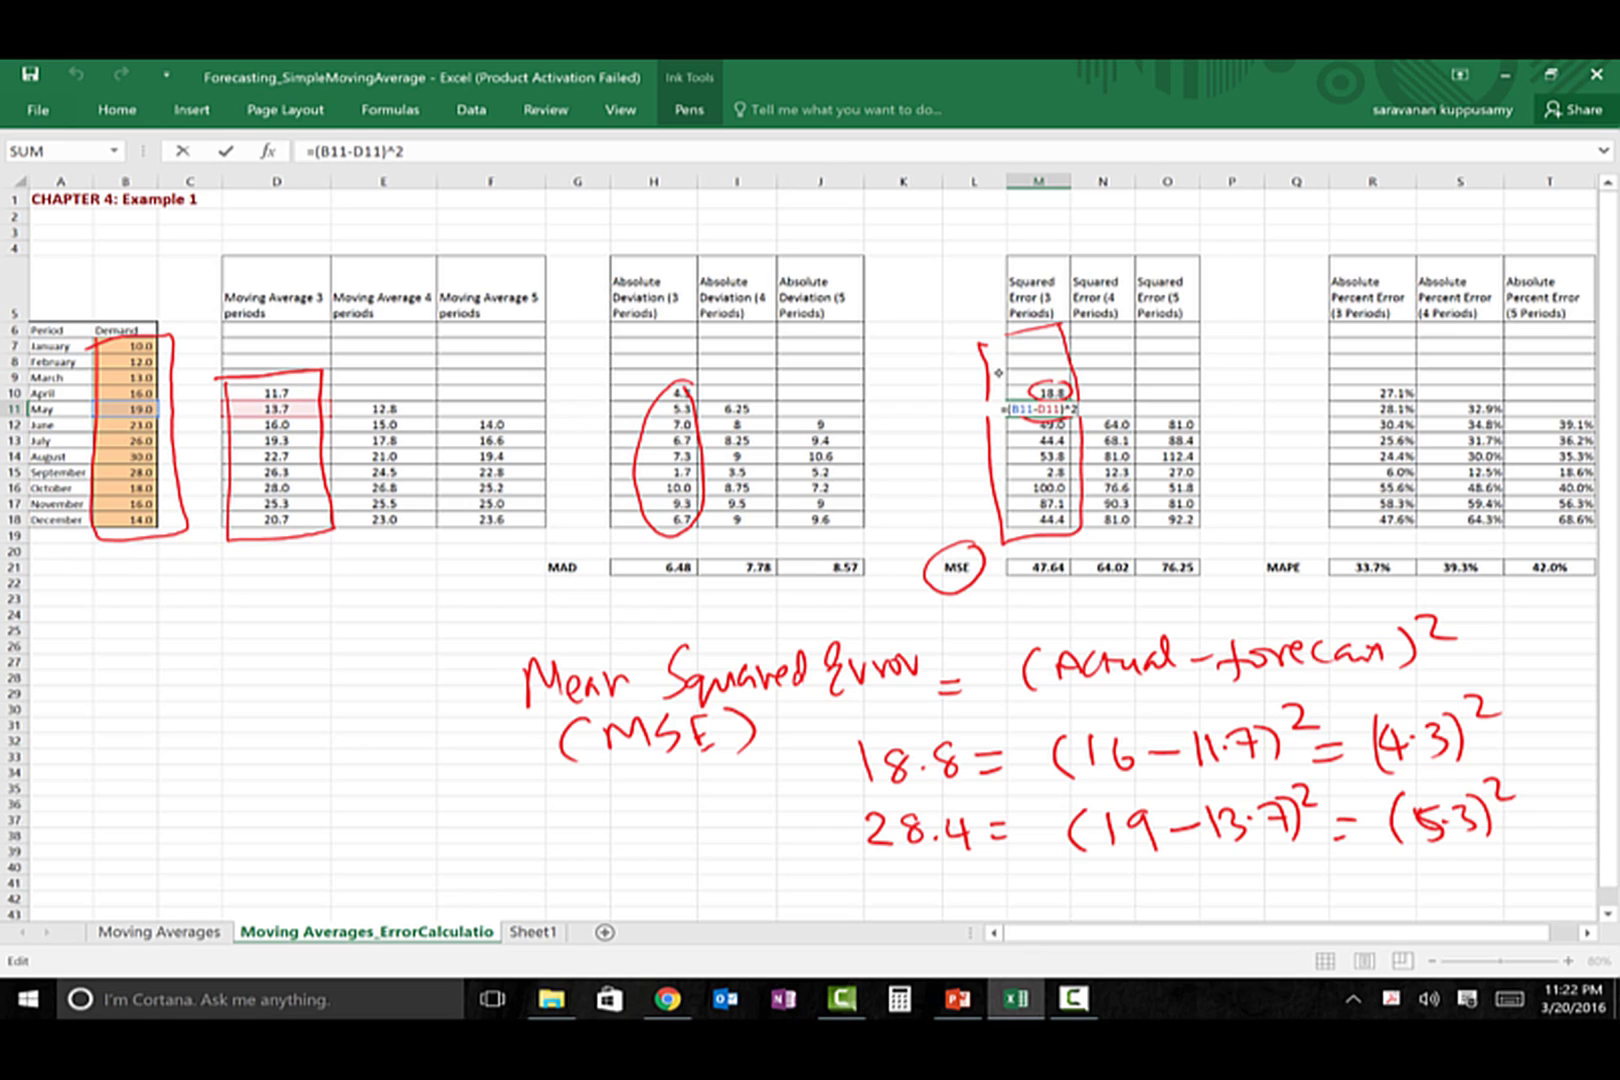
{"action": "left_click_drag", "start_coordinate": [1066, 402], "coordinate": [1022, 403]}
{"action": "key", "text": "Return"}
{"action": "key", "text": "Down"}
{"action": "key", "text": "Down"}
{"action": "key", "text": "Down"}
{"action": "key", "text": "Down"}
{"action": "key", "text": "Down"}
{"action": "key", "text": "Down"}
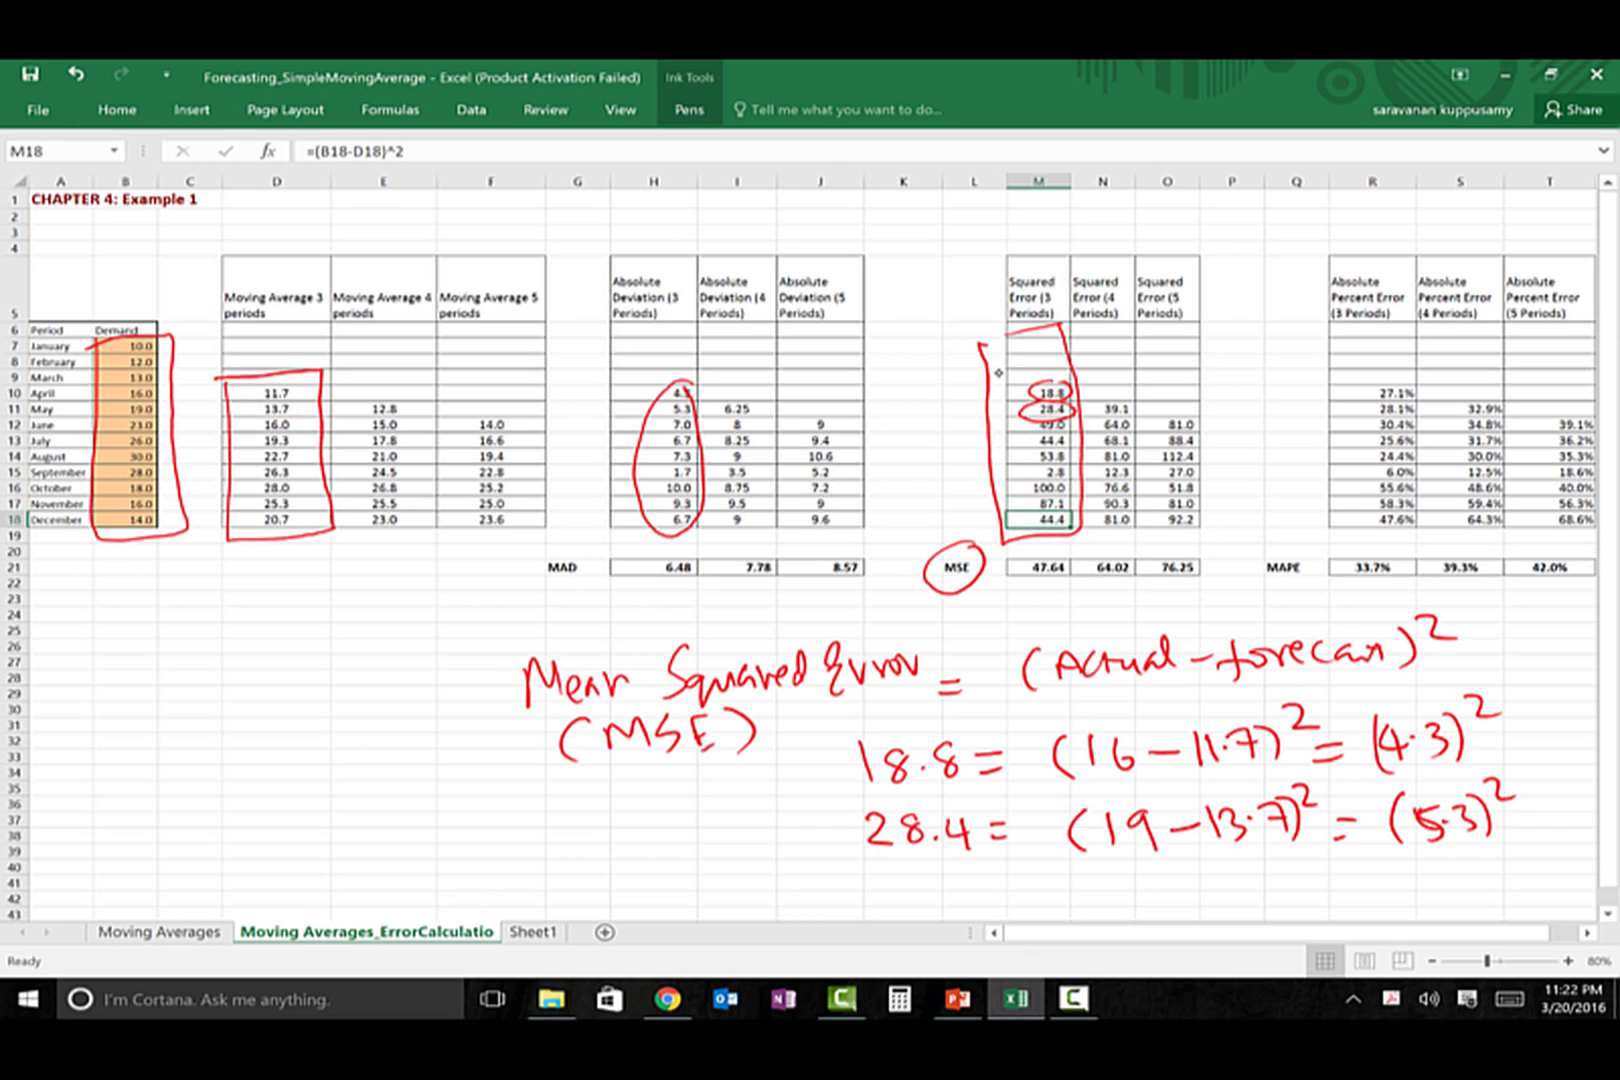
Examine the averaging formula behind the 3-period MSE in cell M21, leaving it as it is
{"action": "key", "text": "Down"}
{"action": "key", "text": "Down"}
{"action": "key", "text": "Down"}
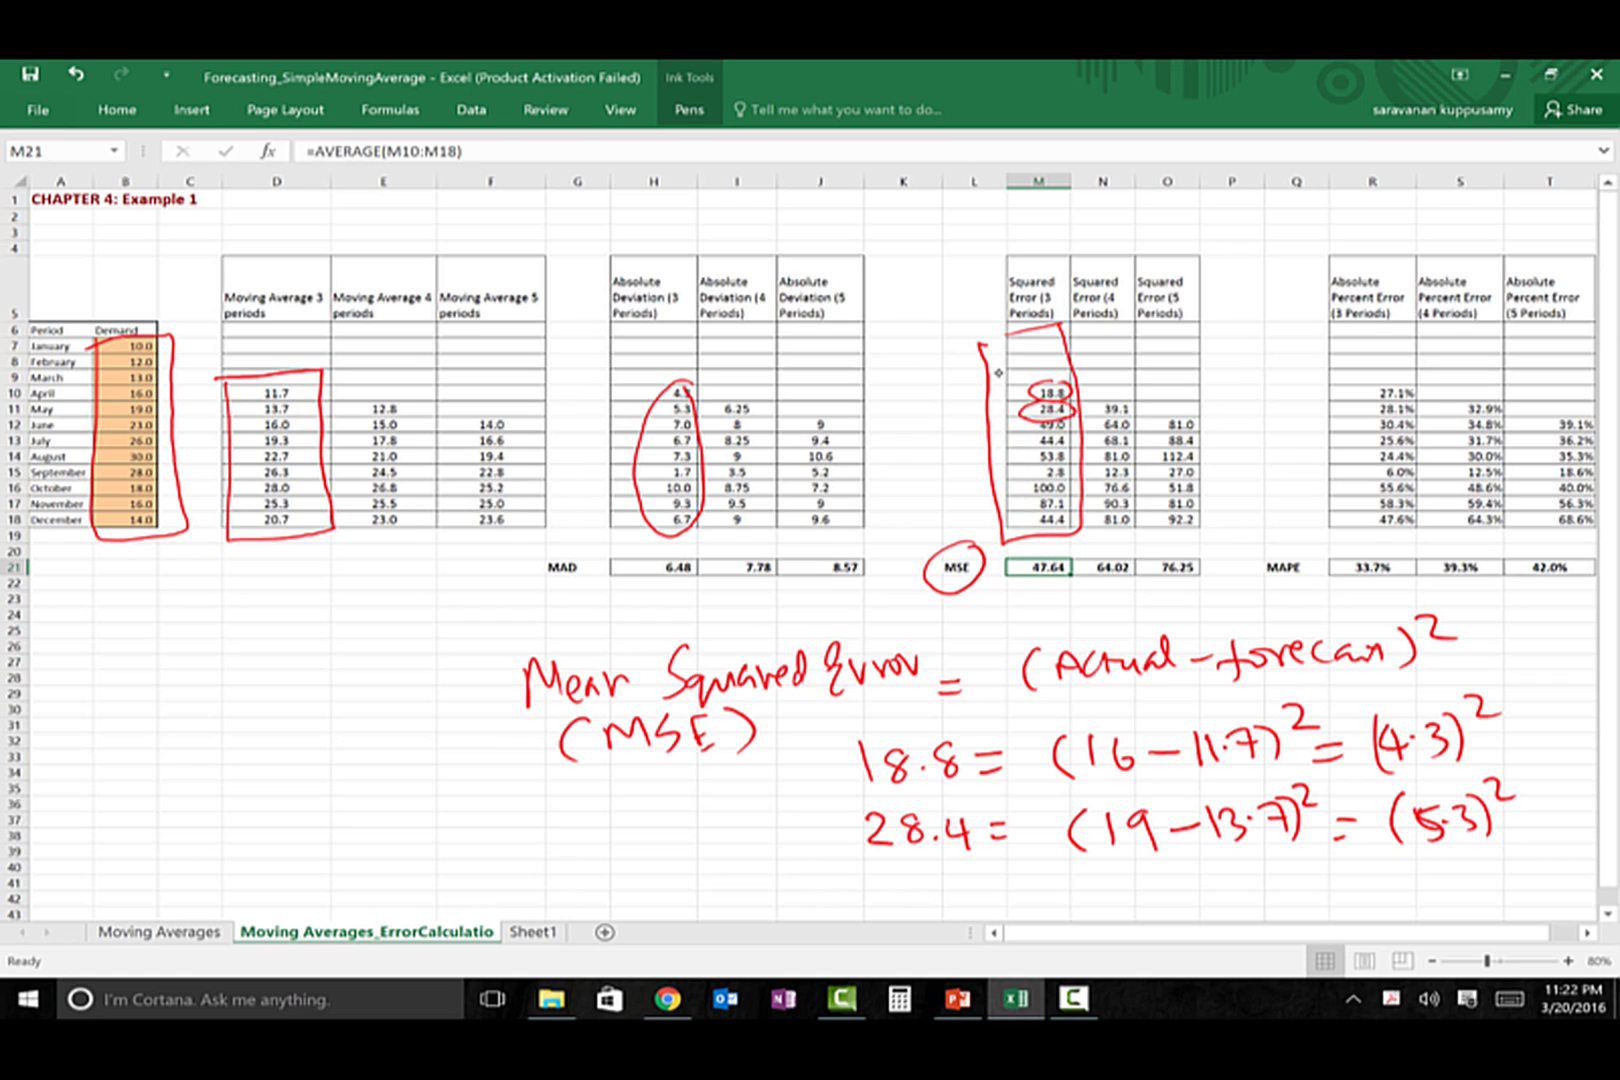
{"action": "key", "text": "F2"}
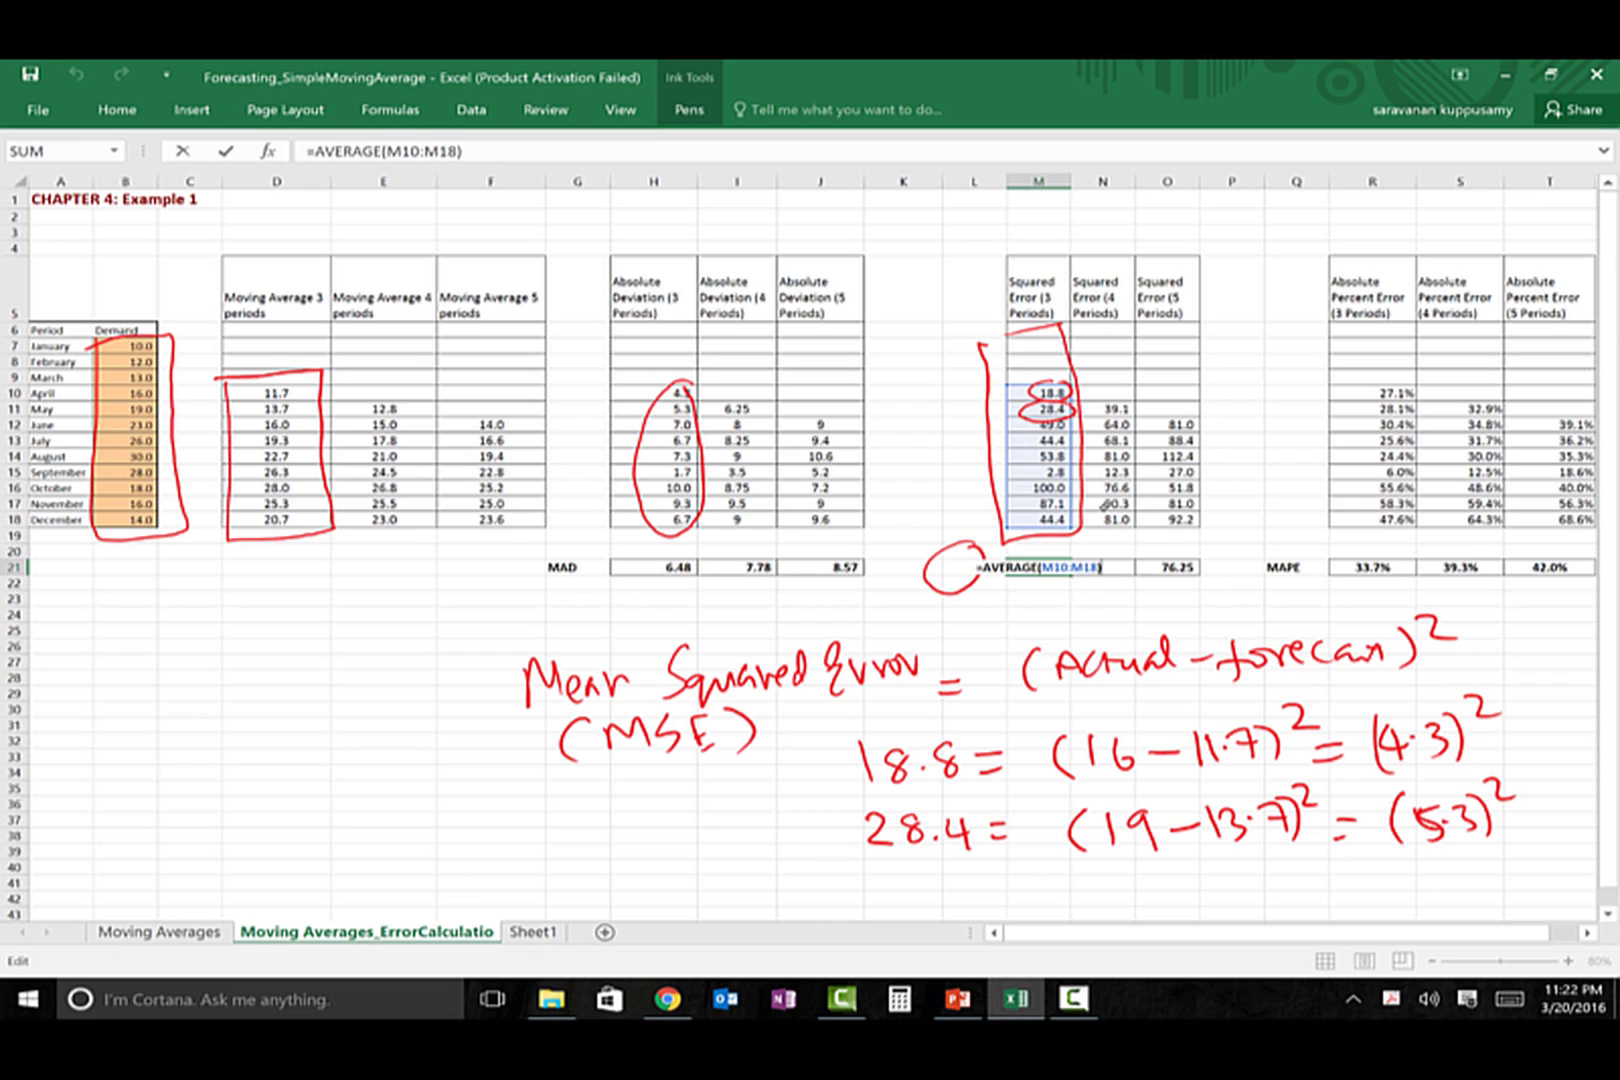
{"action": "key", "text": "Return"}
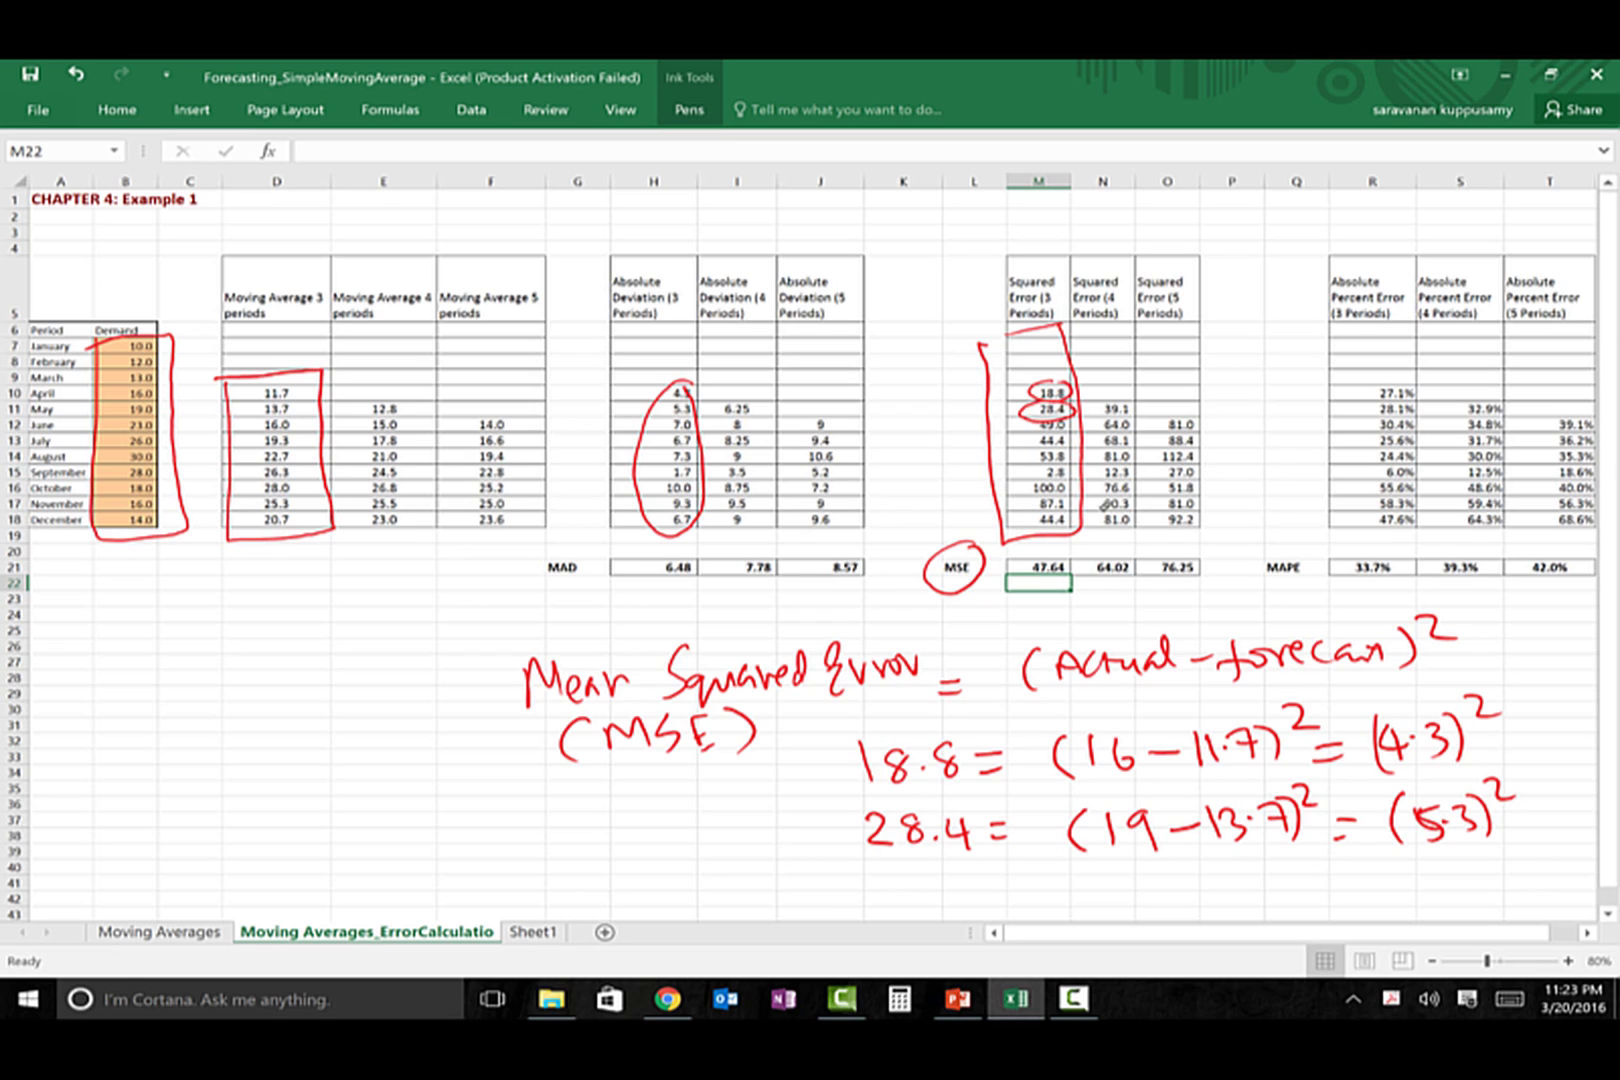
Circle the 4-period and 5-period squared errors with the black pen and mark the 3-period MSE result
{"action": "left_click", "coordinate": [689, 109]}
{"action": "left_click", "coordinate": [289, 151]}
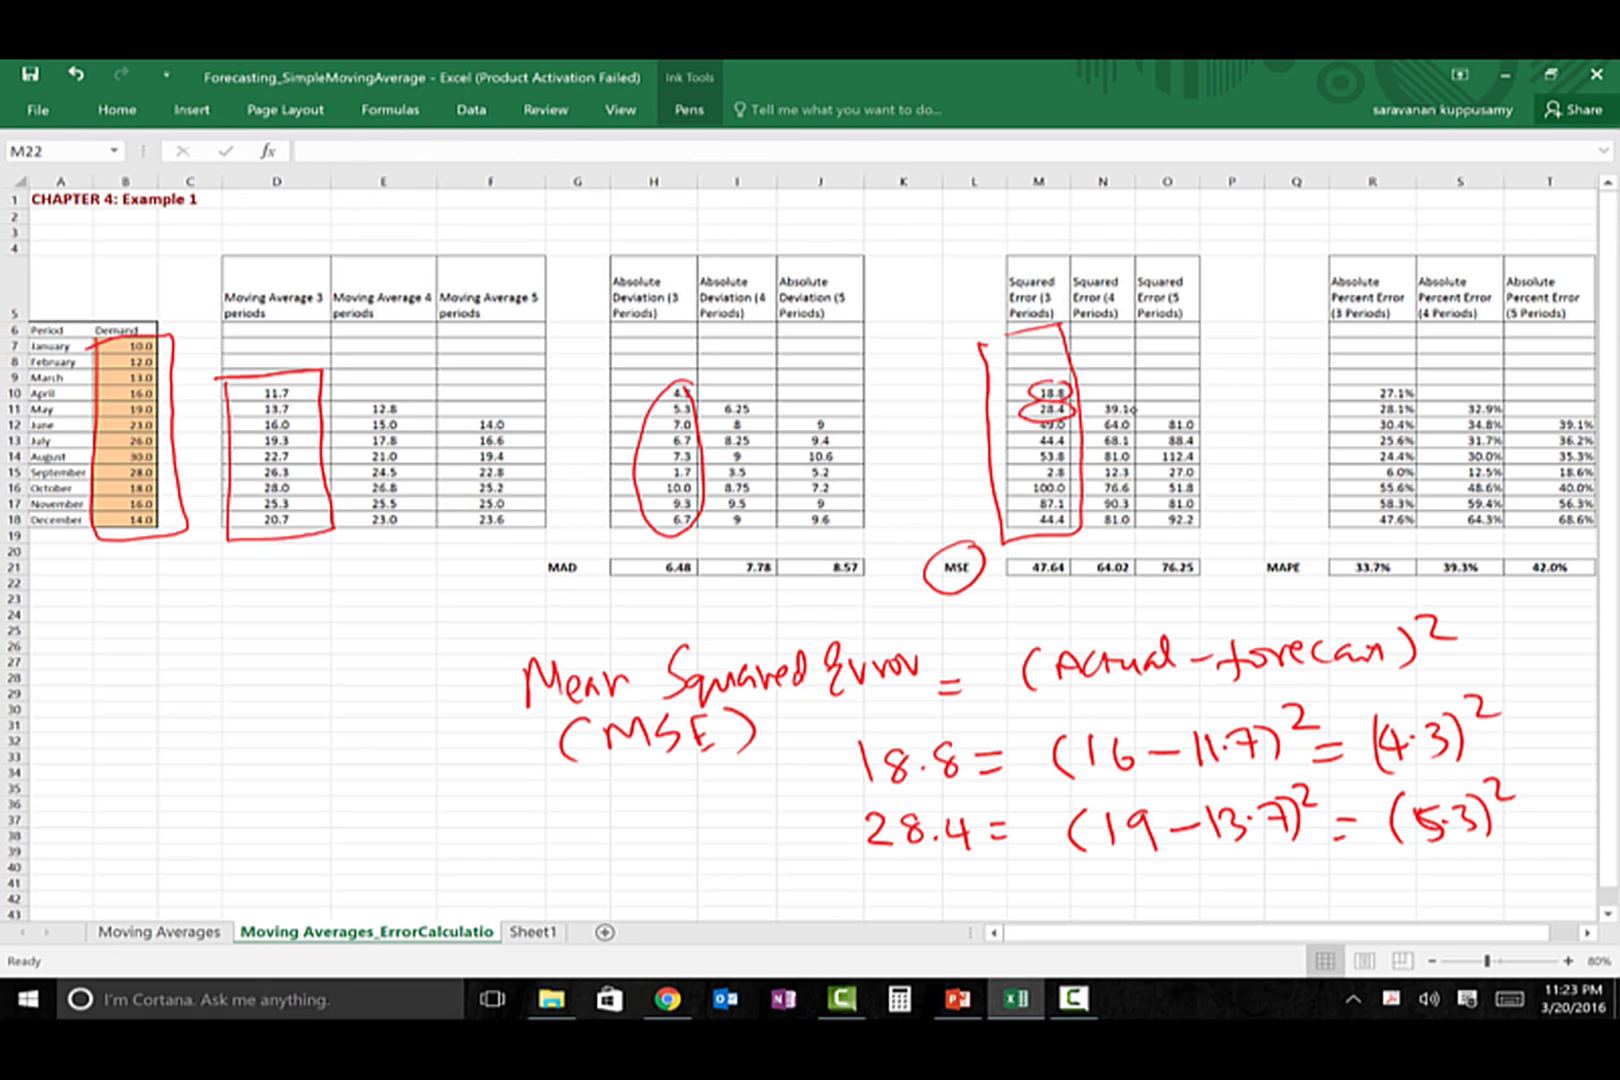
{"action": "mouse_move", "coordinate": [1133, 400]}
{"action": "left_mouse_down"}
{"action": "mouse_move", "coordinate": [1104, 552]}
{"action": "mouse_move", "coordinate": [1125, 398]}
{"action": "mouse_move", "coordinate": [1088, 402]}
{"action": "mouse_move", "coordinate": [1150, 420]}
{"action": "mouse_move", "coordinate": [1210, 520]}
{"action": "mouse_move", "coordinate": [1180, 407]}
{"action": "left_mouse_up"}
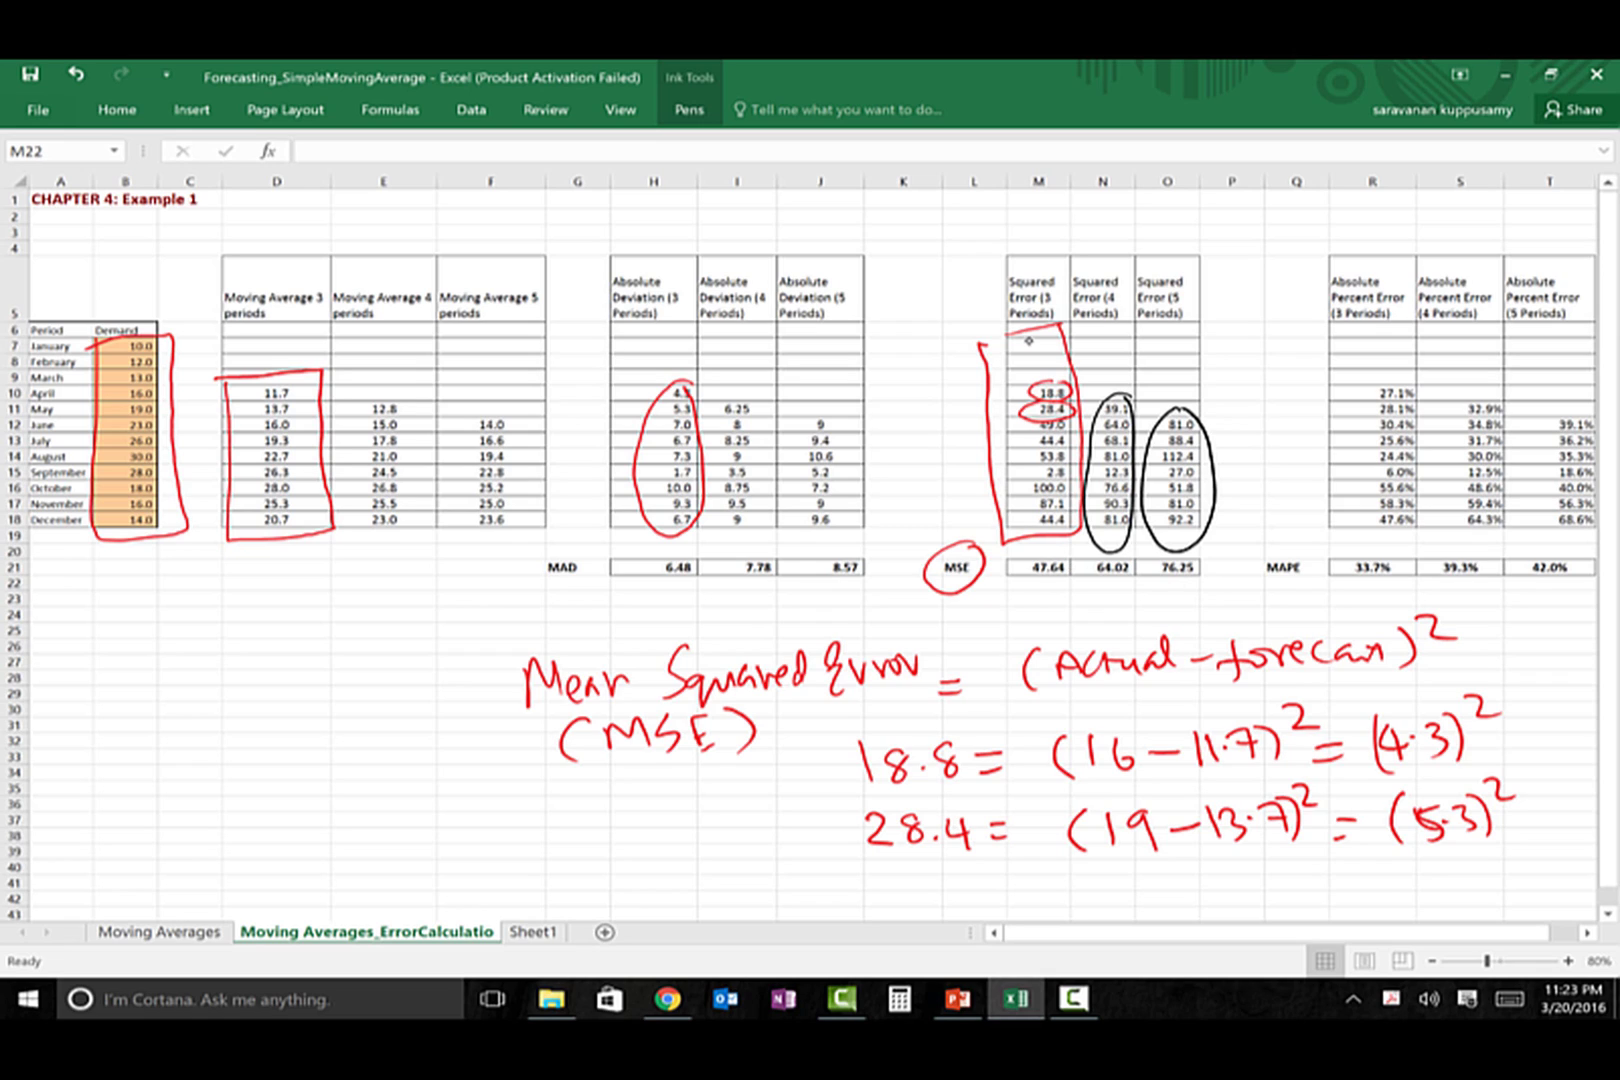
{"action": "mouse_move", "coordinate": [1040, 556]}
{"action": "left_mouse_down"}
{"action": "mouse_move", "coordinate": [1045, 595]}
{"action": "mouse_move", "coordinate": [1076, 563]}
{"action": "left_mouse_up"}
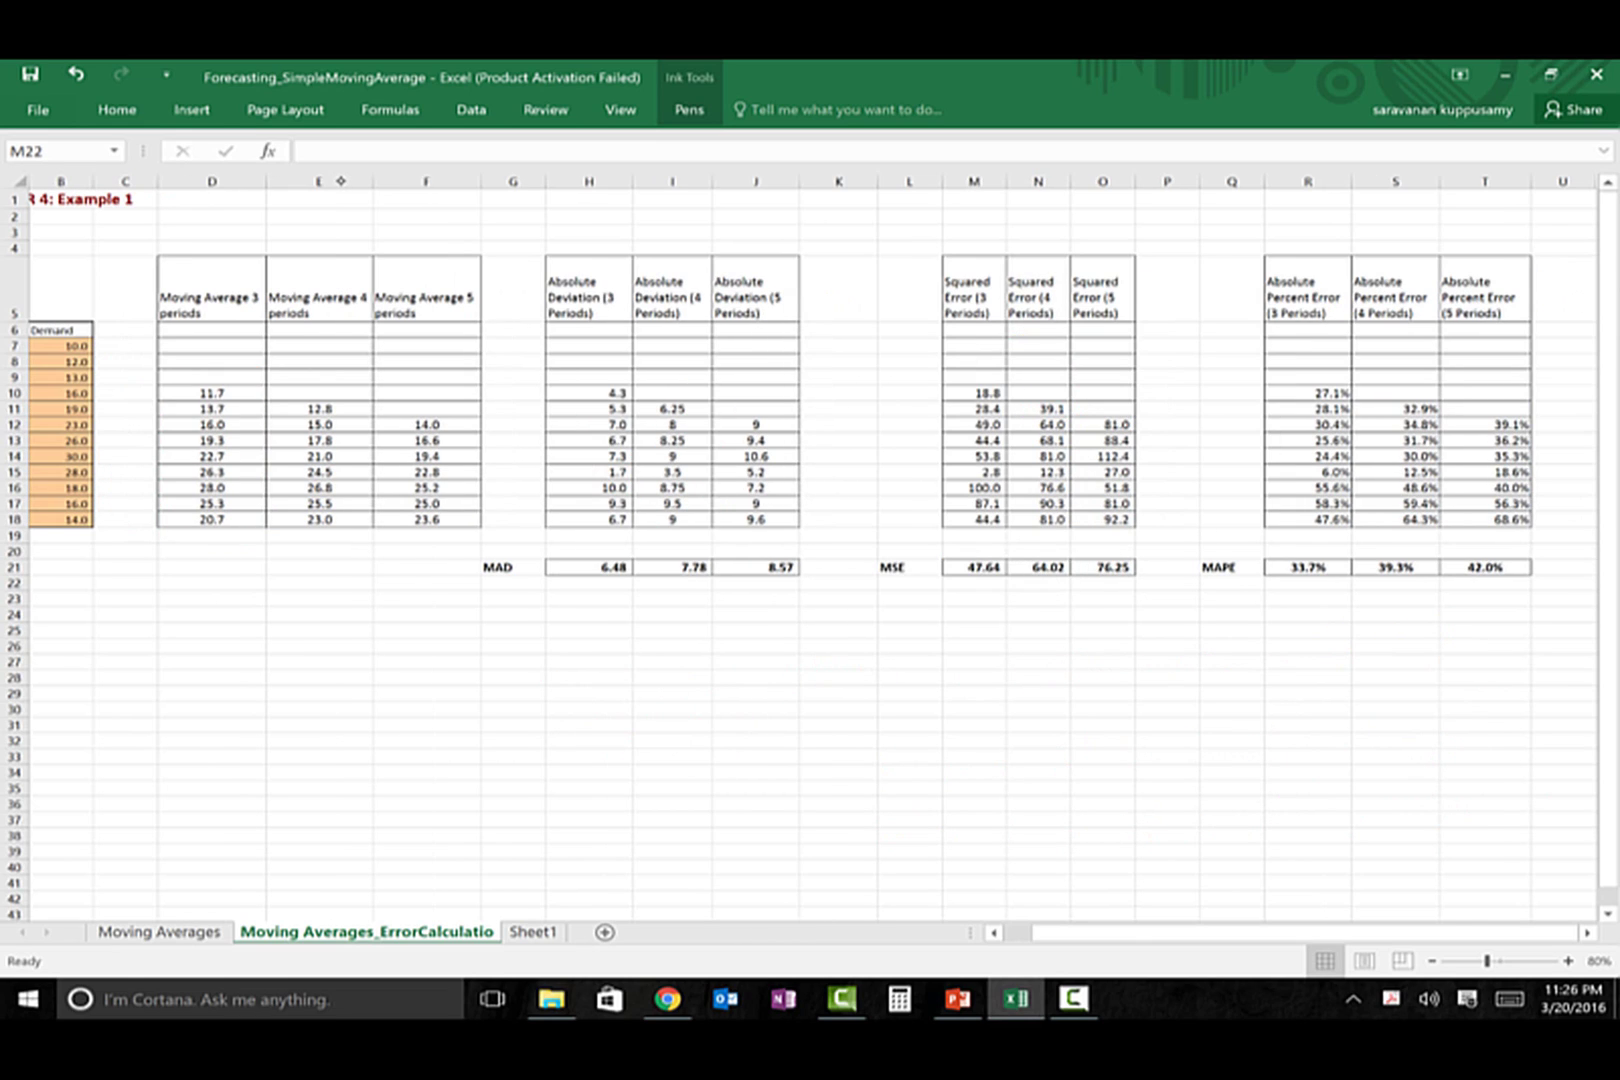
Circle the MAPE label and handwrite "MAPE" and "Mean Absolute Percentage Error" in red with a closing brace
{"action": "mouse_move", "coordinate": [1225, 550]}
{"action": "left_mouse_down"}
{"action": "mouse_move", "coordinate": [1245, 590]}
{"action": "mouse_move", "coordinate": [1193, 557]}
{"action": "left_mouse_up"}
{"action": "left_click_drag", "start_coordinate": [552, 668], "coordinate": [546, 705]}
{"action": "mouse_move", "coordinate": [588, 696]}
{"action": "left_mouse_down"}
{"action": "mouse_move", "coordinate": [624, 680]}
{"action": "mouse_move", "coordinate": [680, 690]}
{"action": "left_mouse_up"}
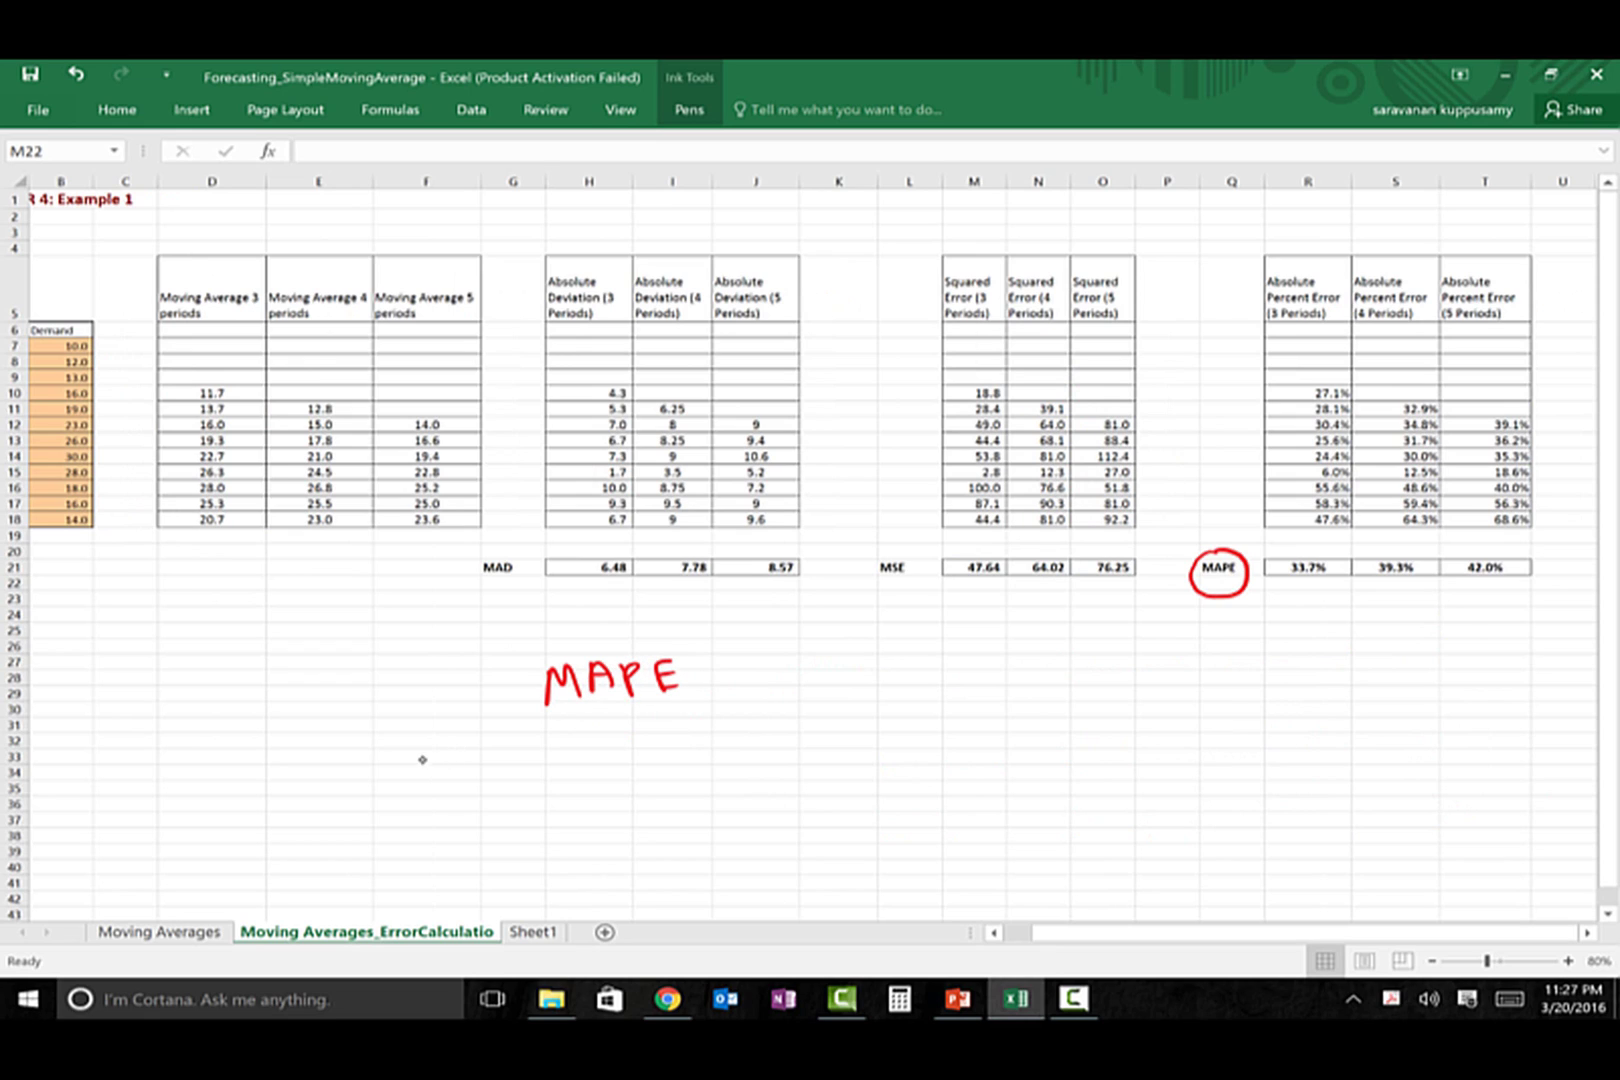
{"action": "mouse_move", "coordinate": [419, 754]}
{"action": "left_mouse_down"}
{"action": "mouse_move", "coordinate": [417, 797]}
{"action": "mouse_move", "coordinate": [590, 770]}
{"action": "mouse_move", "coordinate": [620, 785]}
{"action": "mouse_move", "coordinate": [640, 764]}
{"action": "mouse_move", "coordinate": [737, 770]}
{"action": "left_mouse_up"}
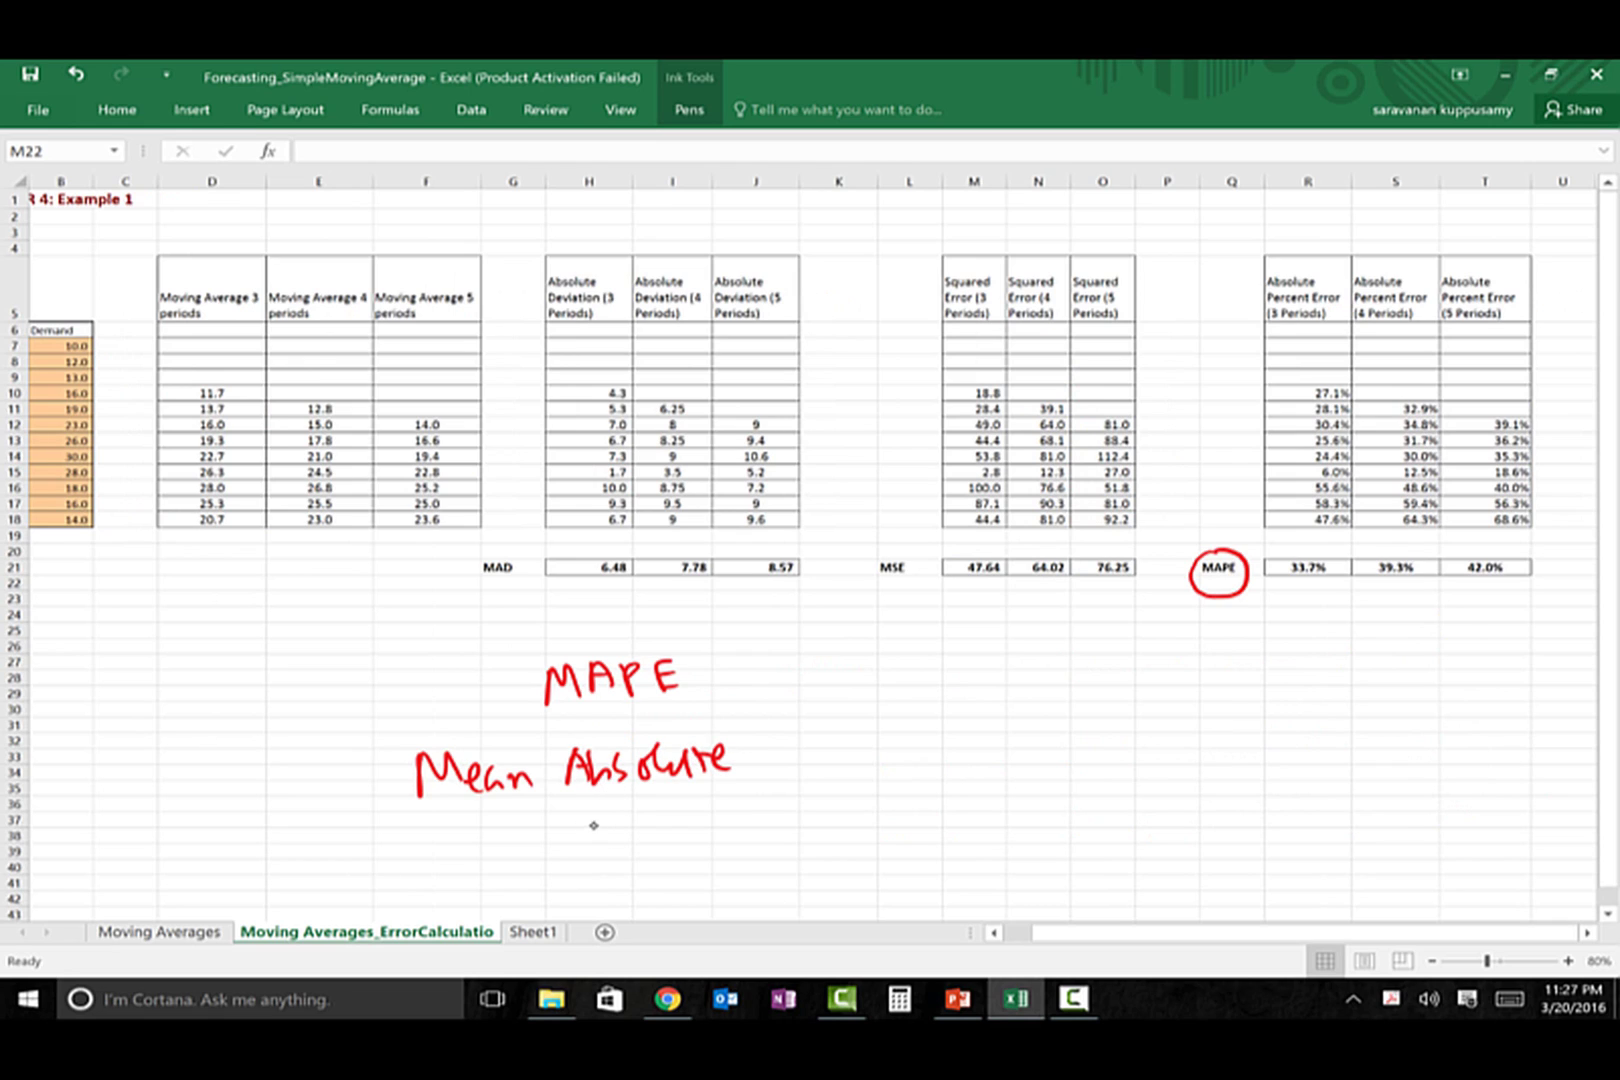
{"action": "mouse_move", "coordinate": [580, 814]}
{"action": "left_mouse_down"}
{"action": "mouse_move", "coordinate": [630, 846]}
{"action": "mouse_move", "coordinate": [648, 823]}
{"action": "mouse_move", "coordinate": [783, 825]}
{"action": "mouse_move", "coordinate": [824, 784]}
{"action": "mouse_move", "coordinate": [853, 805]}
{"action": "mouse_move", "coordinate": [906, 800]}
{"action": "left_mouse_up"}
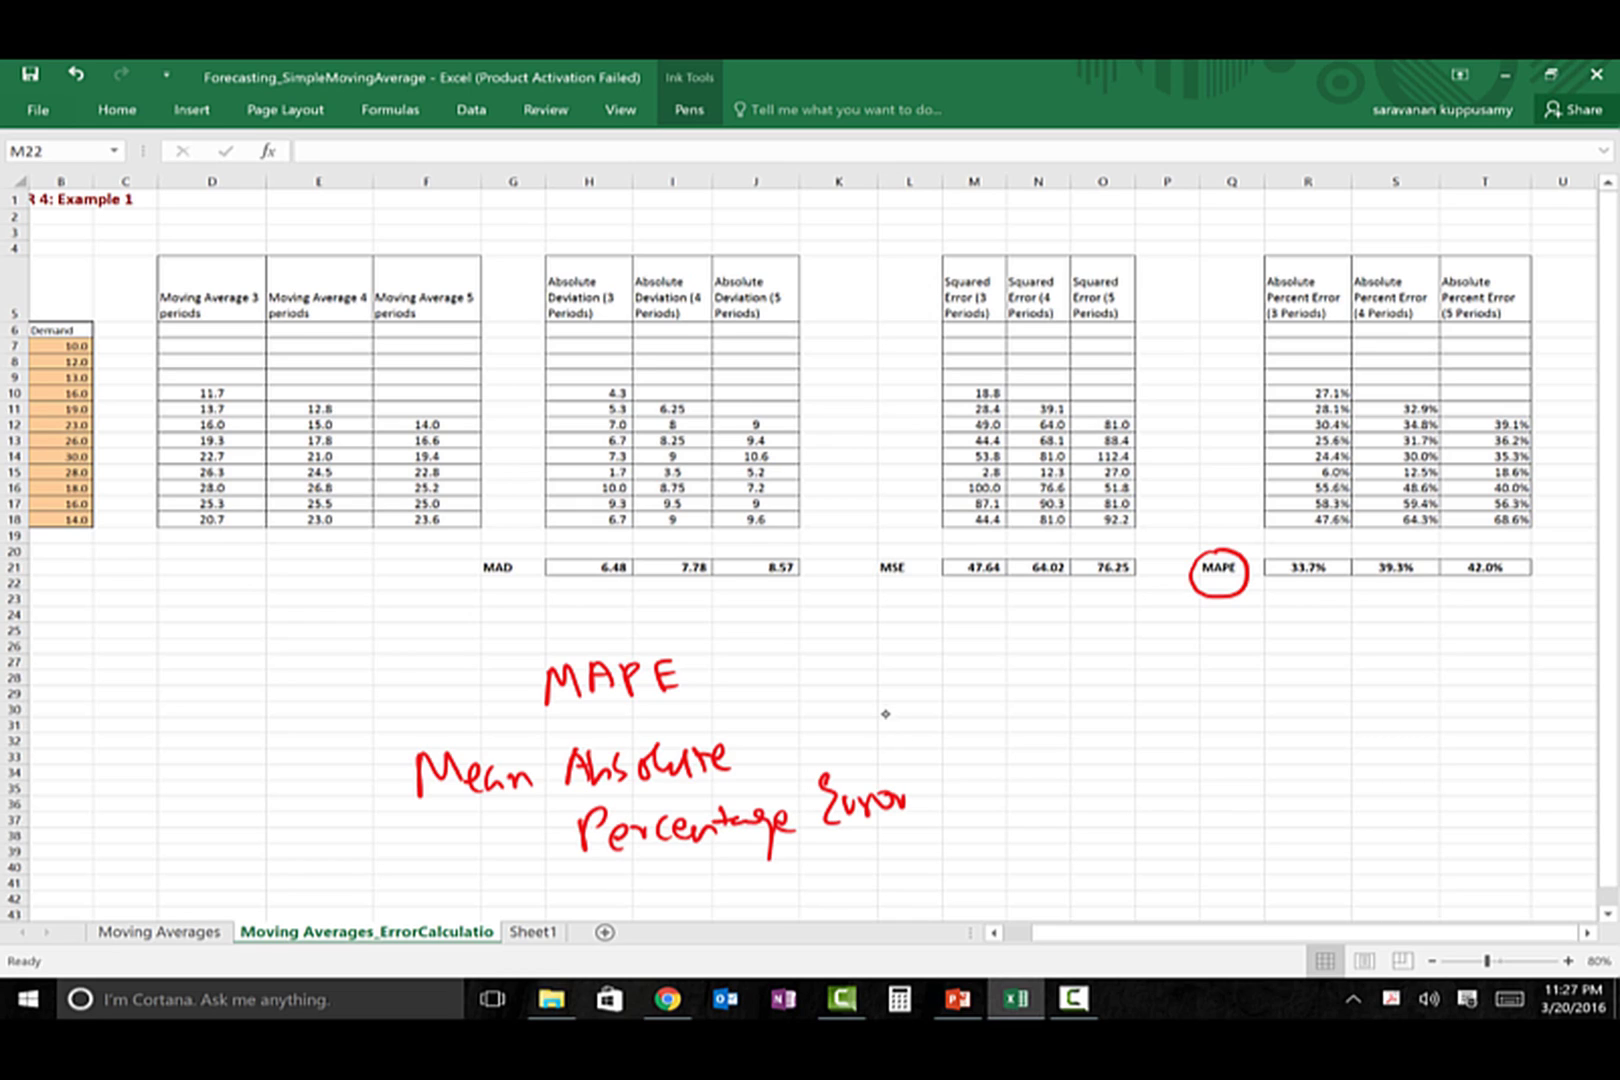
{"action": "mouse_move", "coordinate": [866, 707]}
{"action": "left_mouse_down"}
{"action": "mouse_move", "coordinate": [922, 753]}
{"action": "mouse_move", "coordinate": [922, 840]}
{"action": "left_mouse_up"}
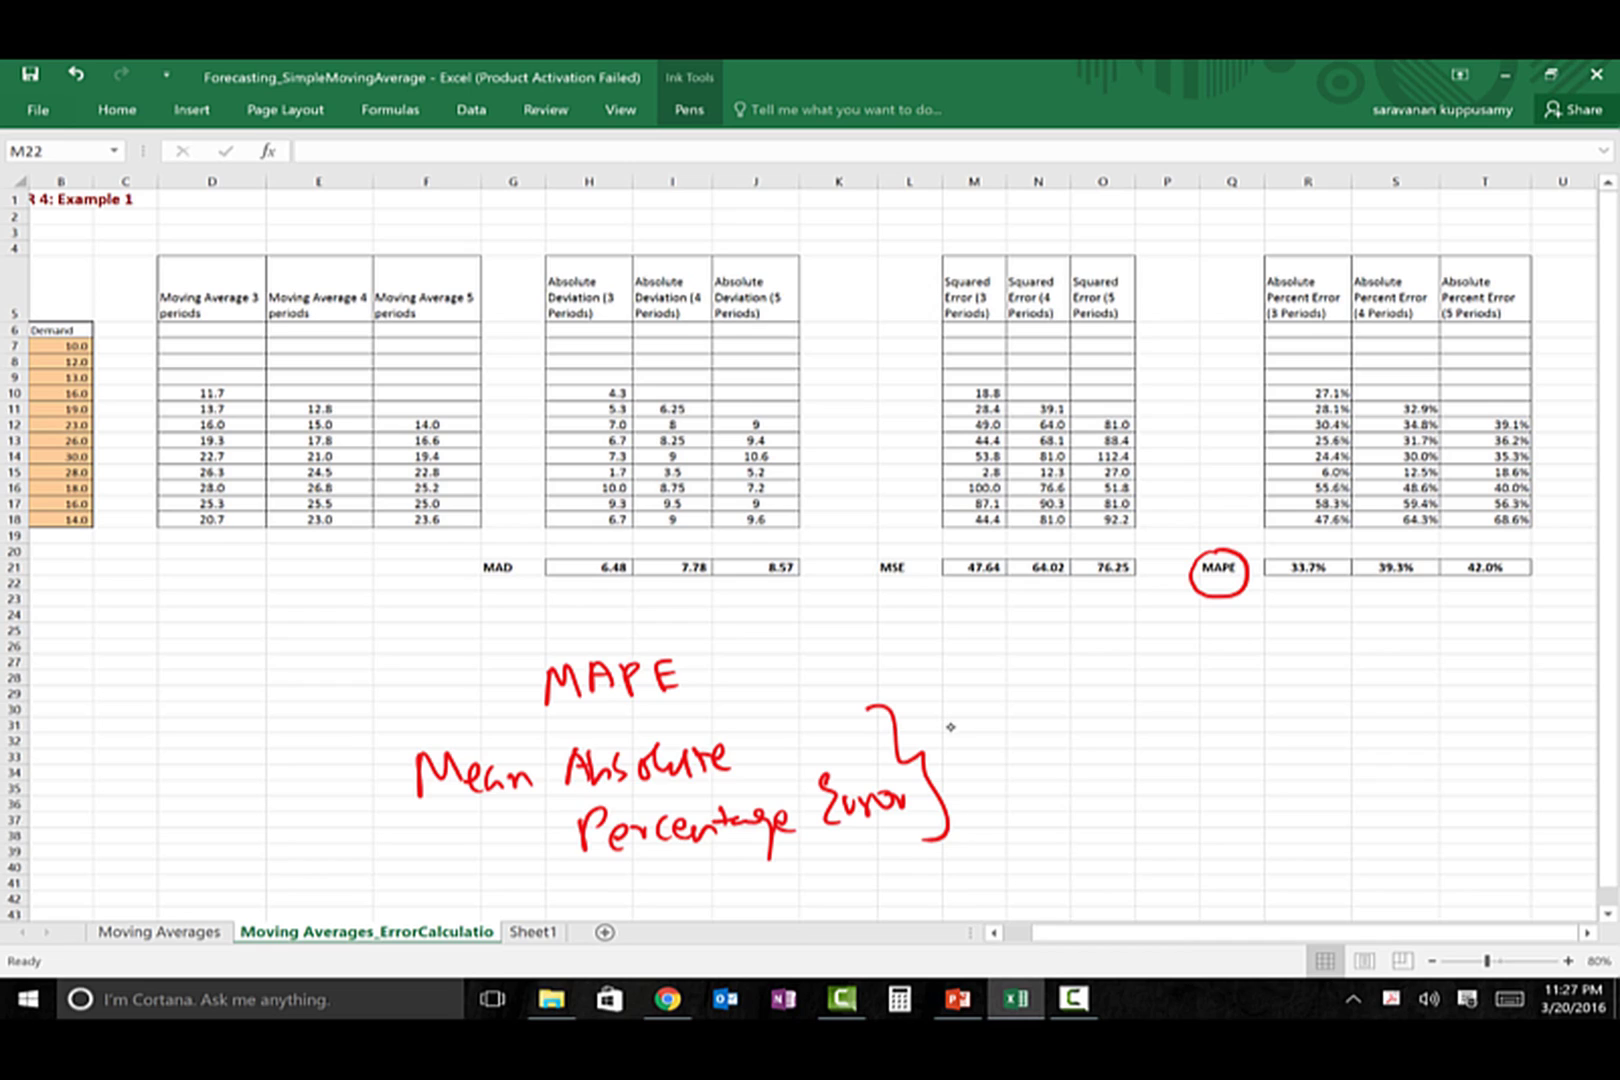
Handwrite "= |Actual - Forecast|" beside the brace as the numerator of the MAPE formula
{"action": "left_click_drag", "start_coordinate": [935, 731], "coordinate": [956, 742]}
{"action": "mouse_move", "coordinate": [1025, 676]}
{"action": "left_mouse_down"}
{"action": "mouse_move", "coordinate": [1024, 741]}
{"action": "mouse_move", "coordinate": [1054, 693]}
{"action": "mouse_move", "coordinate": [1066, 727]}
{"action": "left_mouse_up"}
{"action": "left_click_drag", "start_coordinate": [1046, 714], "coordinate": [1064, 712]}
{"action": "mouse_move", "coordinate": [1090, 697]}
{"action": "left_mouse_down"}
{"action": "mouse_move", "coordinate": [1093, 718]}
{"action": "mouse_move", "coordinate": [1200, 708]}
{"action": "left_mouse_up"}
{"action": "mouse_move", "coordinate": [1201, 676]}
{"action": "left_mouse_down"}
{"action": "mouse_move", "coordinate": [1224, 670]}
{"action": "mouse_move", "coordinate": [1218, 690]}
{"action": "left_mouse_up"}
{"action": "left_click_drag", "start_coordinate": [1236, 684], "coordinate": [1248, 699]}
{"action": "left_click_drag", "start_coordinate": [1253, 691], "coordinate": [1322, 704]}
{"action": "mouse_move", "coordinate": [1338, 684]}
{"action": "left_mouse_down"}
{"action": "mouse_move", "coordinate": [1326, 708]}
{"action": "mouse_move", "coordinate": [1352, 700]}
{"action": "left_mouse_up"}
{"action": "left_click_drag", "start_coordinate": [1340, 680], "coordinate": [1376, 694]}
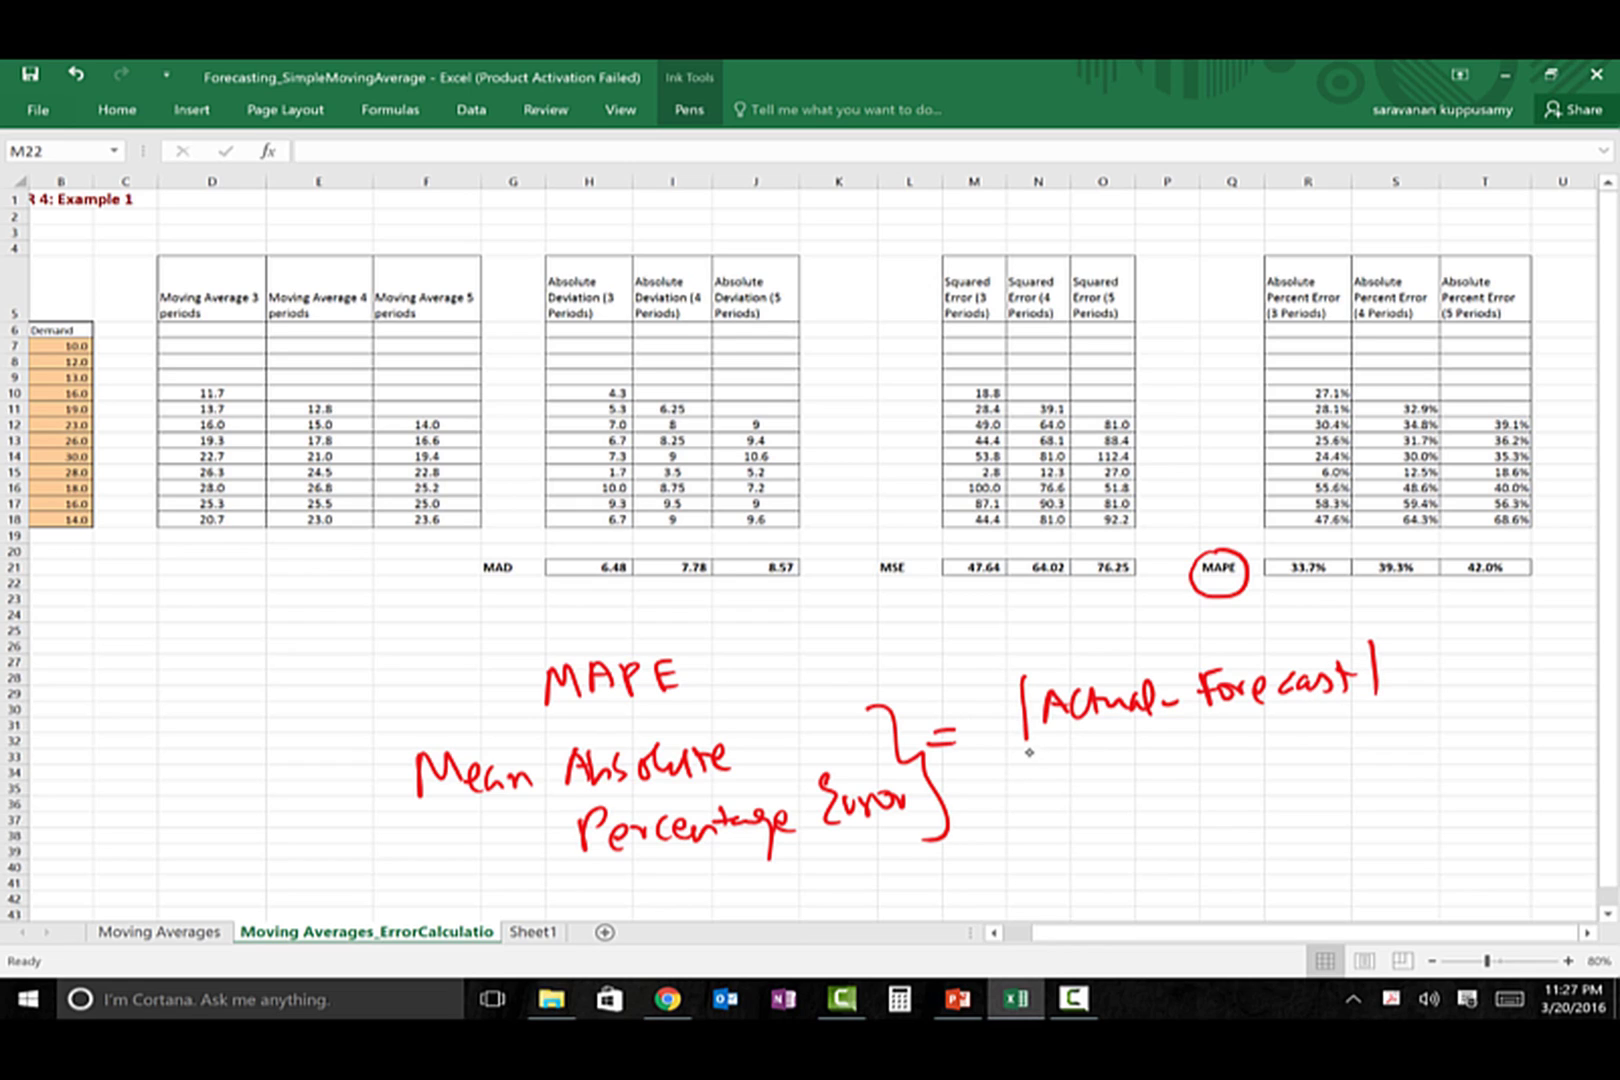
Draw a fraction bar under the numerator, handwrite "Actual" as the denominator and enclose the fraction in large parentheses
{"action": "left_click_drag", "start_coordinate": [1026, 762], "coordinate": [1381, 714]}
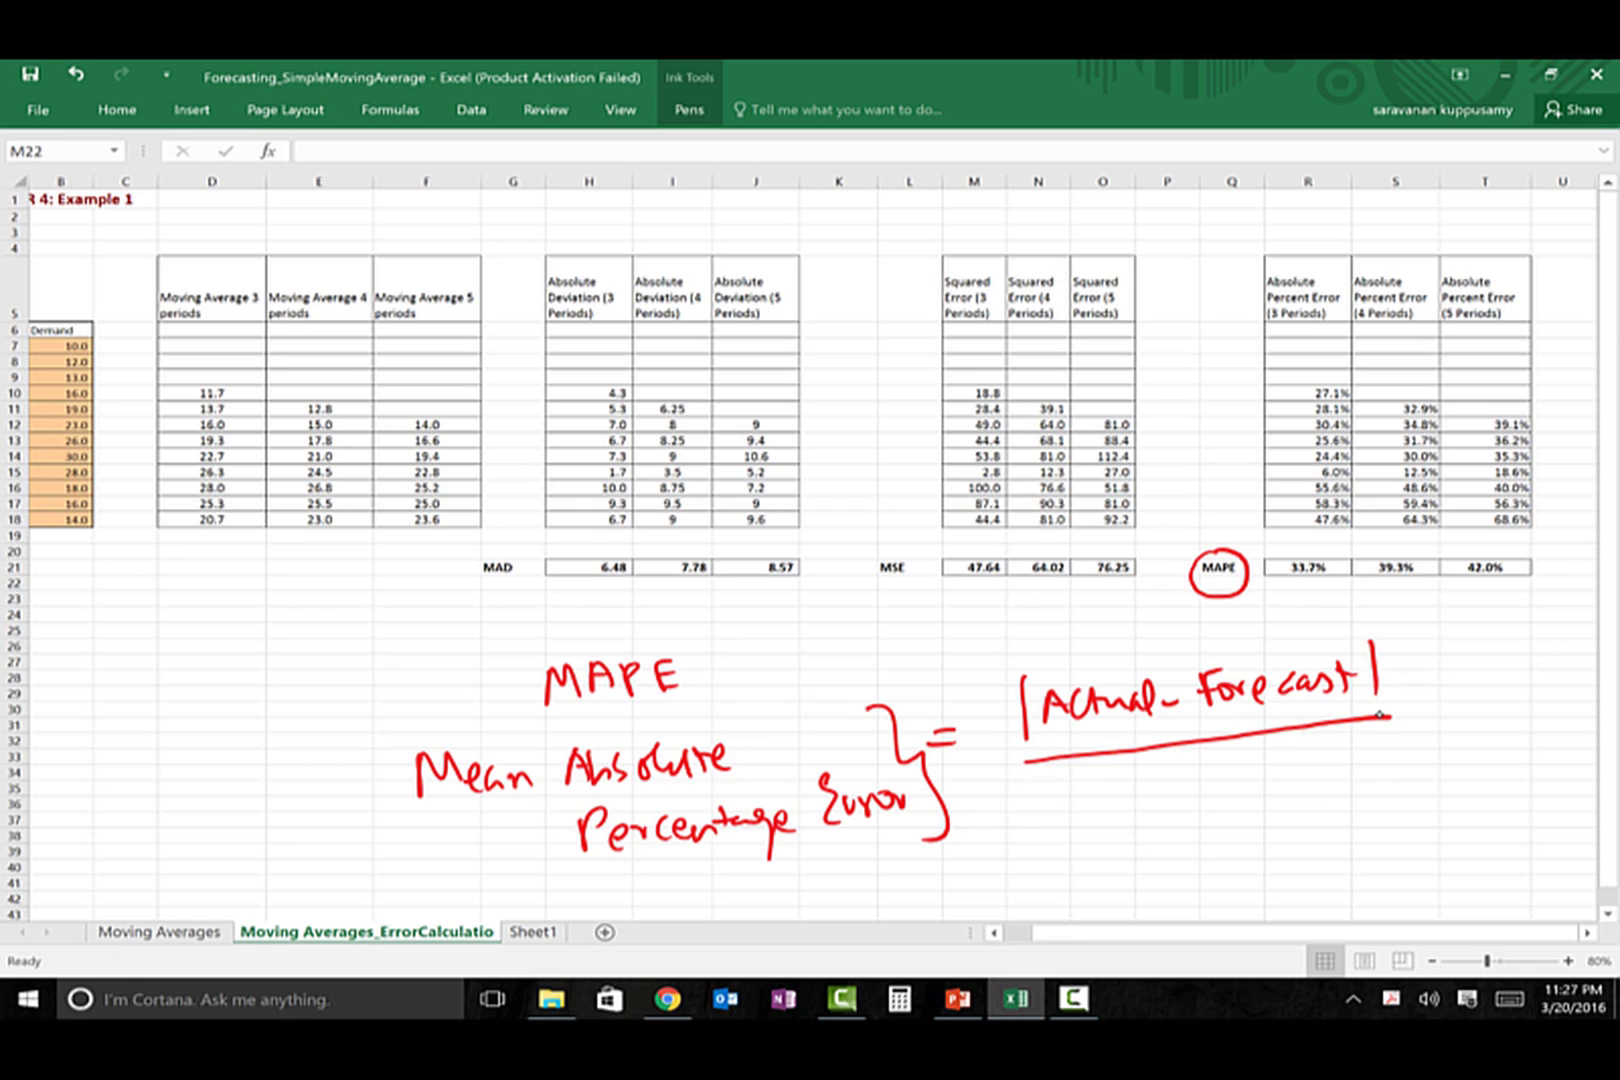
{"action": "mouse_move", "coordinate": [1112, 780]}
{"action": "left_mouse_down"}
{"action": "mouse_move", "coordinate": [1103, 822]}
{"action": "mouse_move", "coordinate": [1148, 818]}
{"action": "left_mouse_up"}
{"action": "mouse_move", "coordinate": [1170, 780]}
{"action": "left_mouse_down"}
{"action": "mouse_move", "coordinate": [1212, 805]}
{"action": "mouse_move", "coordinate": [1245, 785]}
{"action": "mouse_move", "coordinate": [1247, 800]}
{"action": "left_mouse_up"}
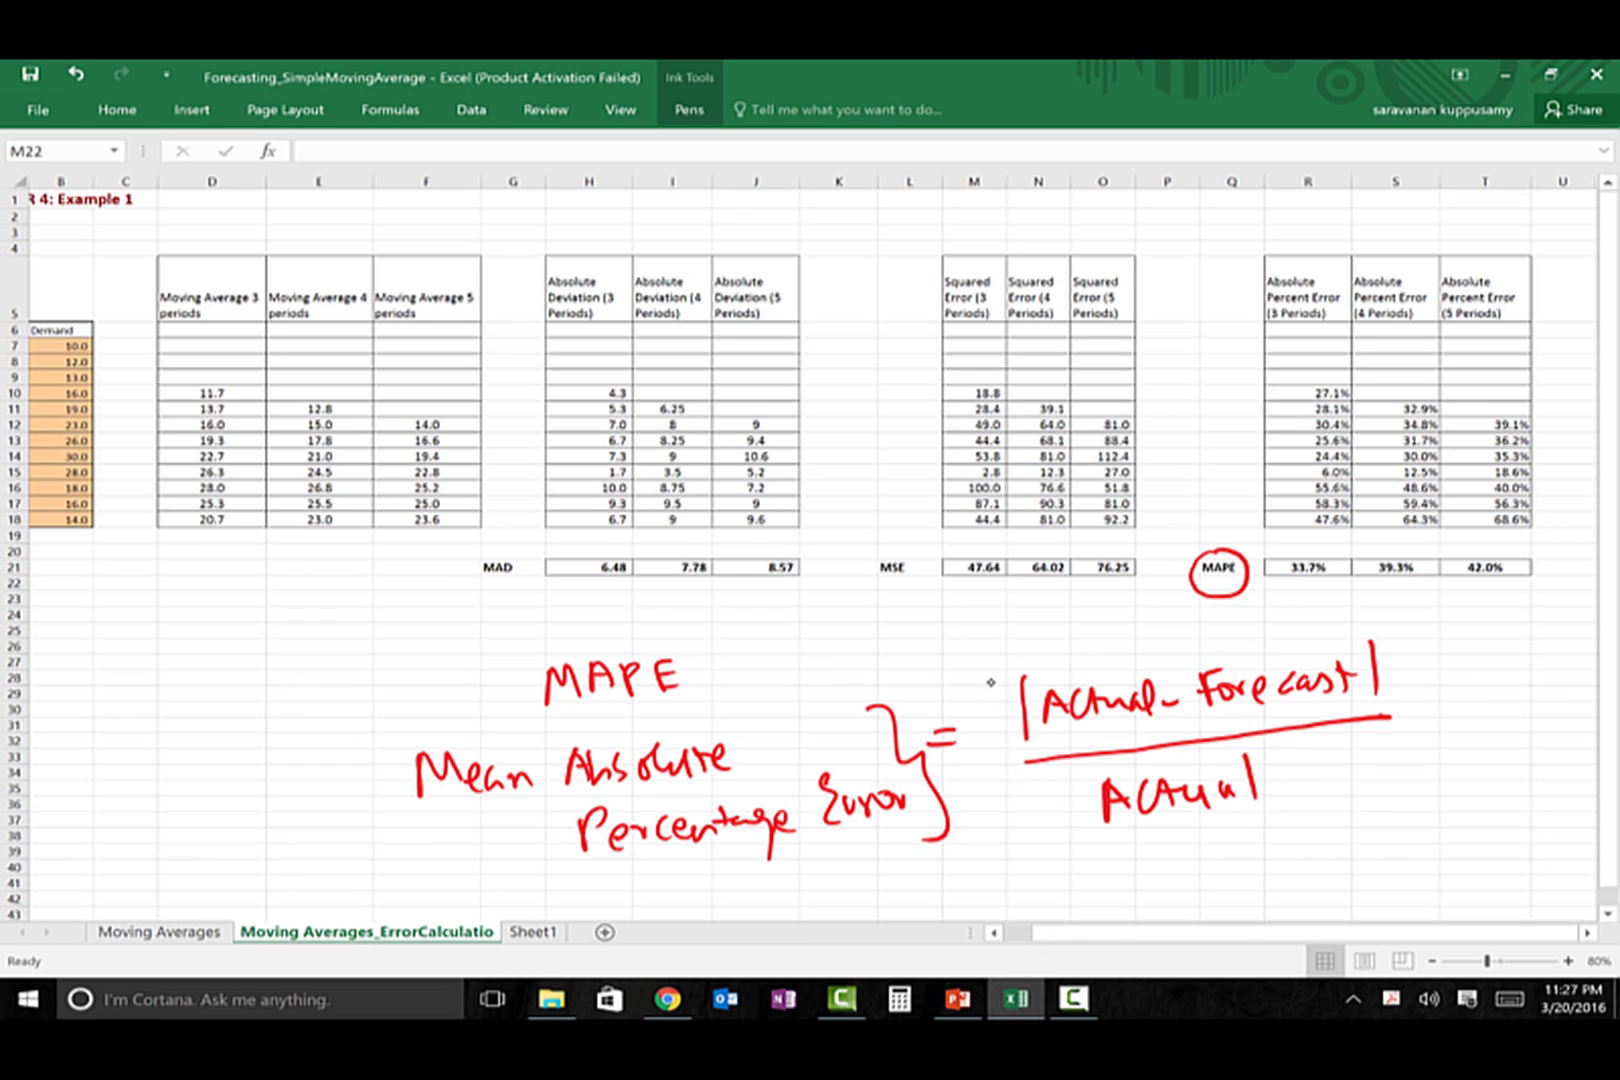
{"action": "left_click_drag", "start_coordinate": [995, 683], "coordinate": [1075, 850]}
{"action": "mouse_move", "coordinate": [1365, 633]}
{"action": "left_mouse_down"}
{"action": "mouse_move", "coordinate": [1425, 712]}
{"action": "mouse_move", "coordinate": [1404, 785]}
{"action": "left_mouse_up"}
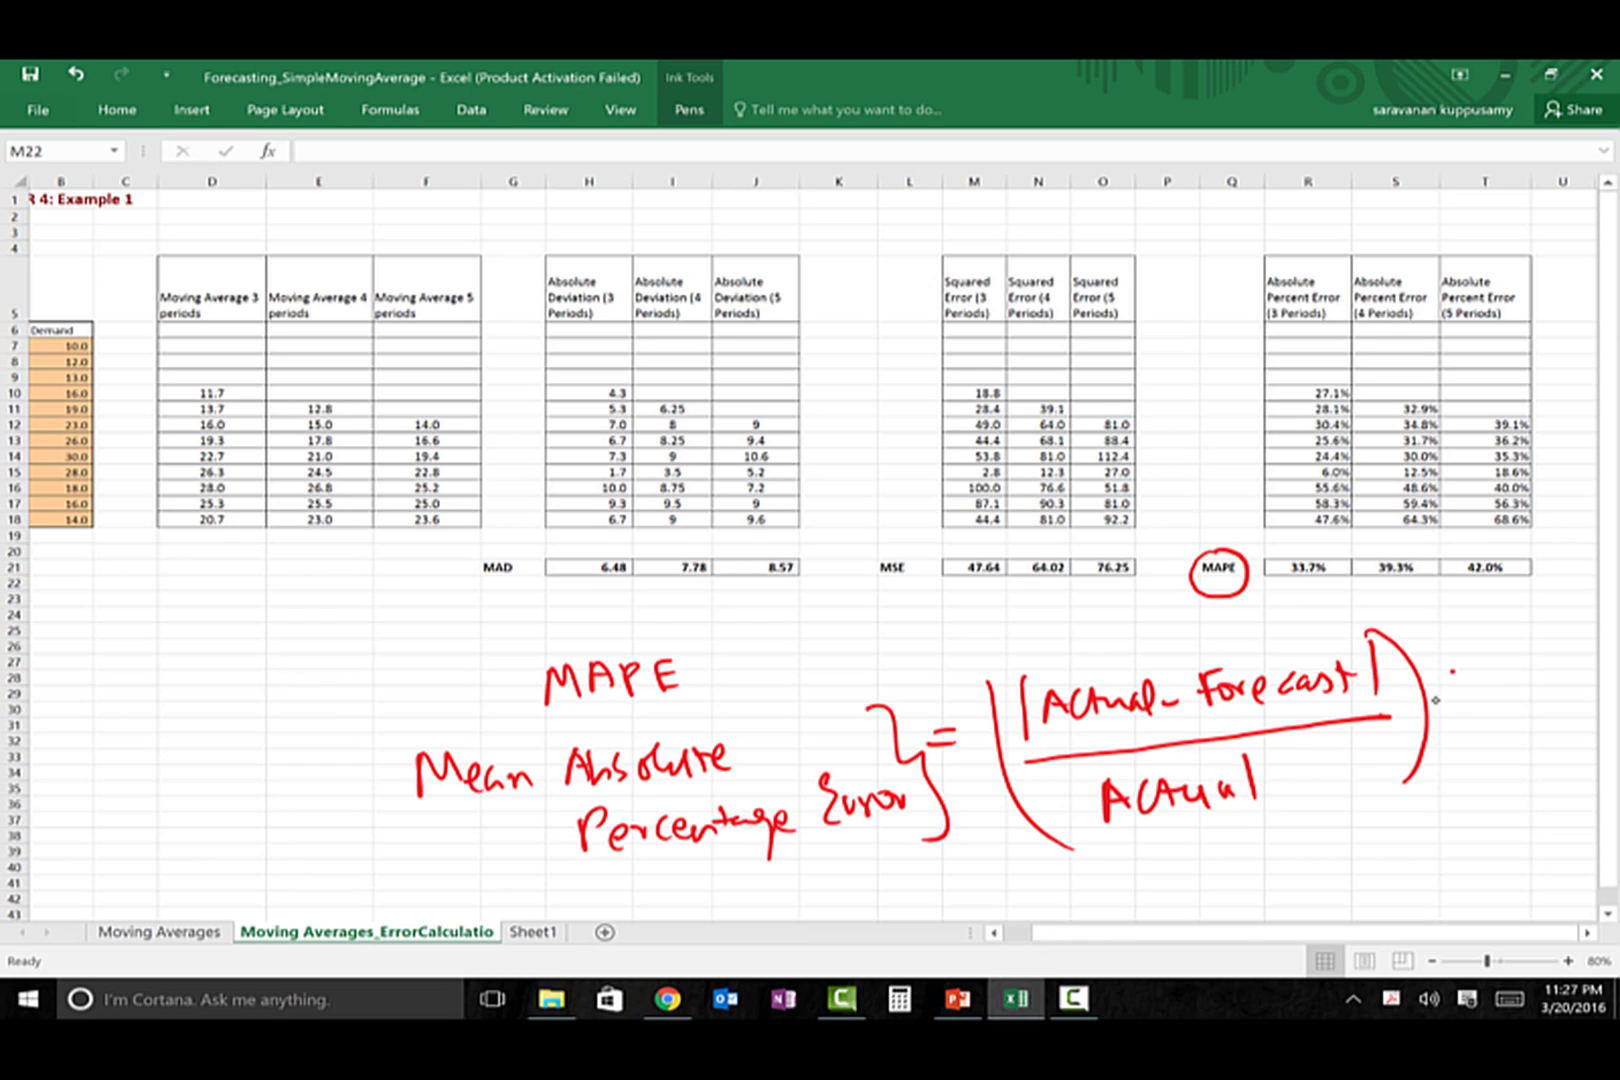
Handwrite "× 100" after the parenthesised fraction to complete the MAPE formula
{"action": "left_click_drag", "start_coordinate": [1432, 680], "coordinate": [1458, 706]}
{"action": "left_click_drag", "start_coordinate": [1457, 678], "coordinate": [1434, 708]}
{"action": "mouse_move", "coordinate": [1470, 674]}
{"action": "left_mouse_down"}
{"action": "mouse_move", "coordinate": [1468, 700]}
{"action": "mouse_move", "coordinate": [1530, 671]}
{"action": "left_mouse_up"}
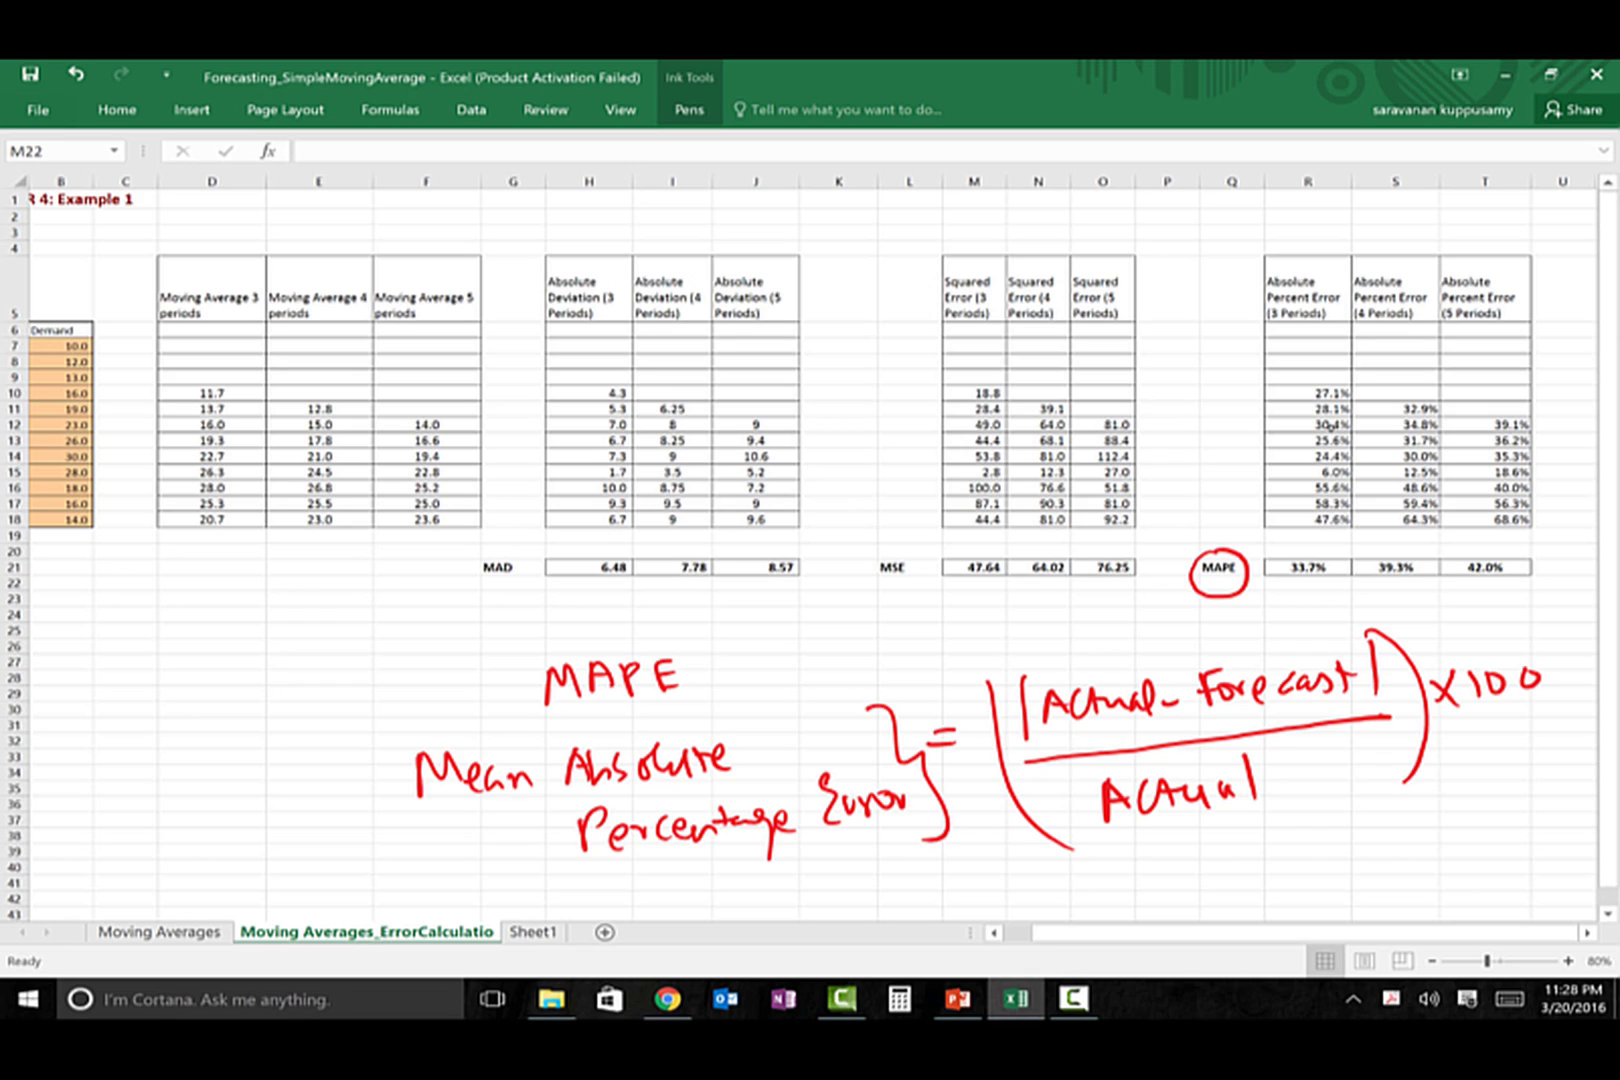
Erase the handwritten MAPE formula and circle the demand, 3-period moving average and 3-period absolute percent error values in red
{"action": "left_click", "coordinate": [689, 110]}
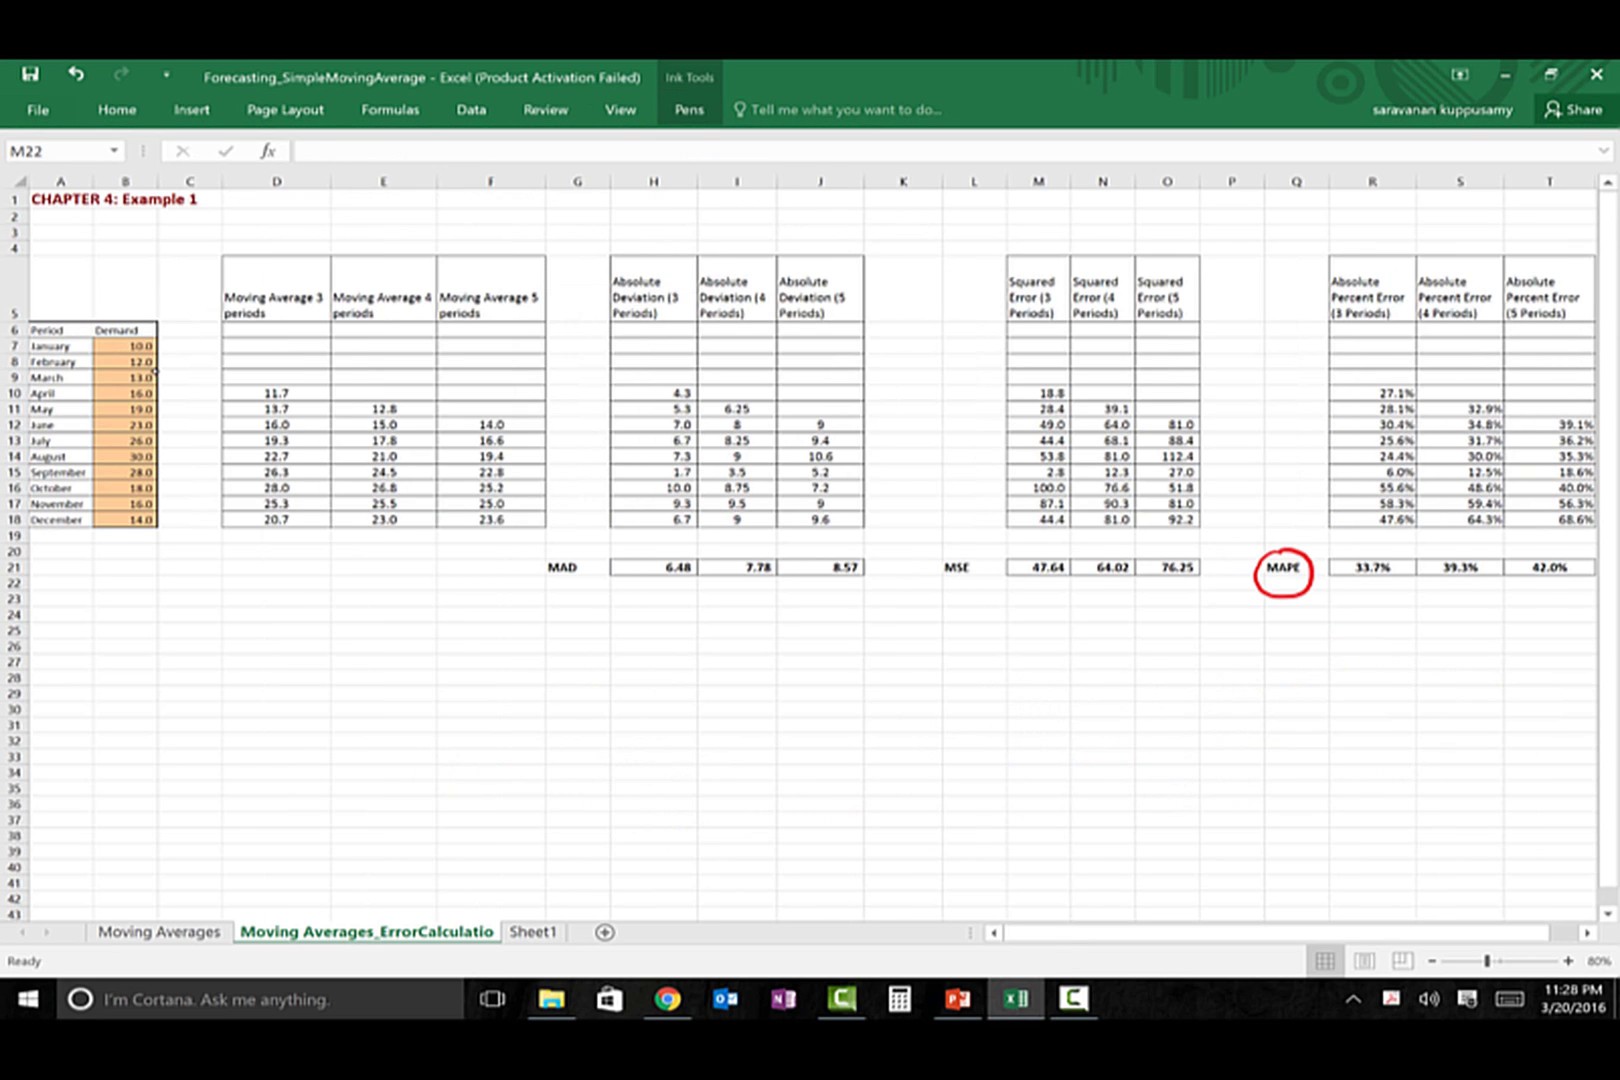
{"action": "mouse_move", "coordinate": [157, 336]}
{"action": "left_mouse_down"}
{"action": "mouse_move", "coordinate": [115, 337]}
{"action": "mouse_move", "coordinate": [84, 470]}
{"action": "mouse_move", "coordinate": [140, 558]}
{"action": "mouse_move", "coordinate": [165, 335]}
{"action": "left_mouse_up"}
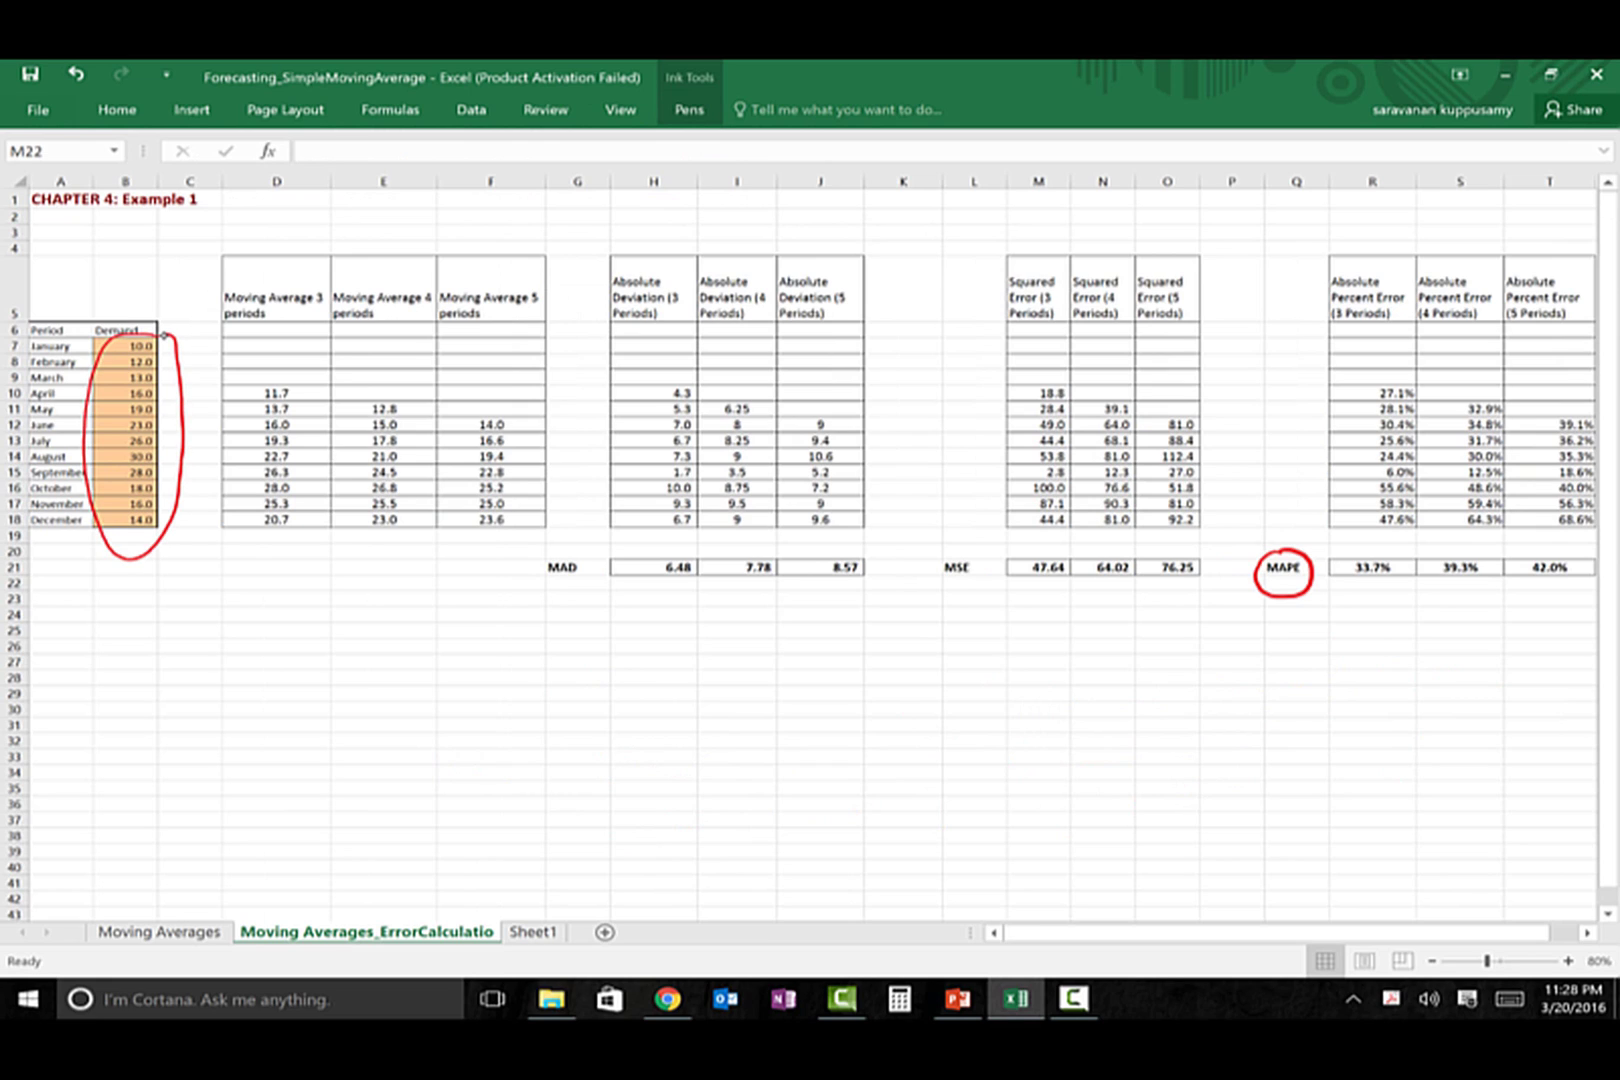
{"action": "mouse_move", "coordinate": [306, 326]}
{"action": "left_mouse_down"}
{"action": "mouse_move", "coordinate": [215, 392]}
{"action": "mouse_move", "coordinate": [229, 557]}
{"action": "mouse_move", "coordinate": [318, 450]}
{"action": "mouse_move", "coordinate": [302, 328]}
{"action": "left_mouse_up"}
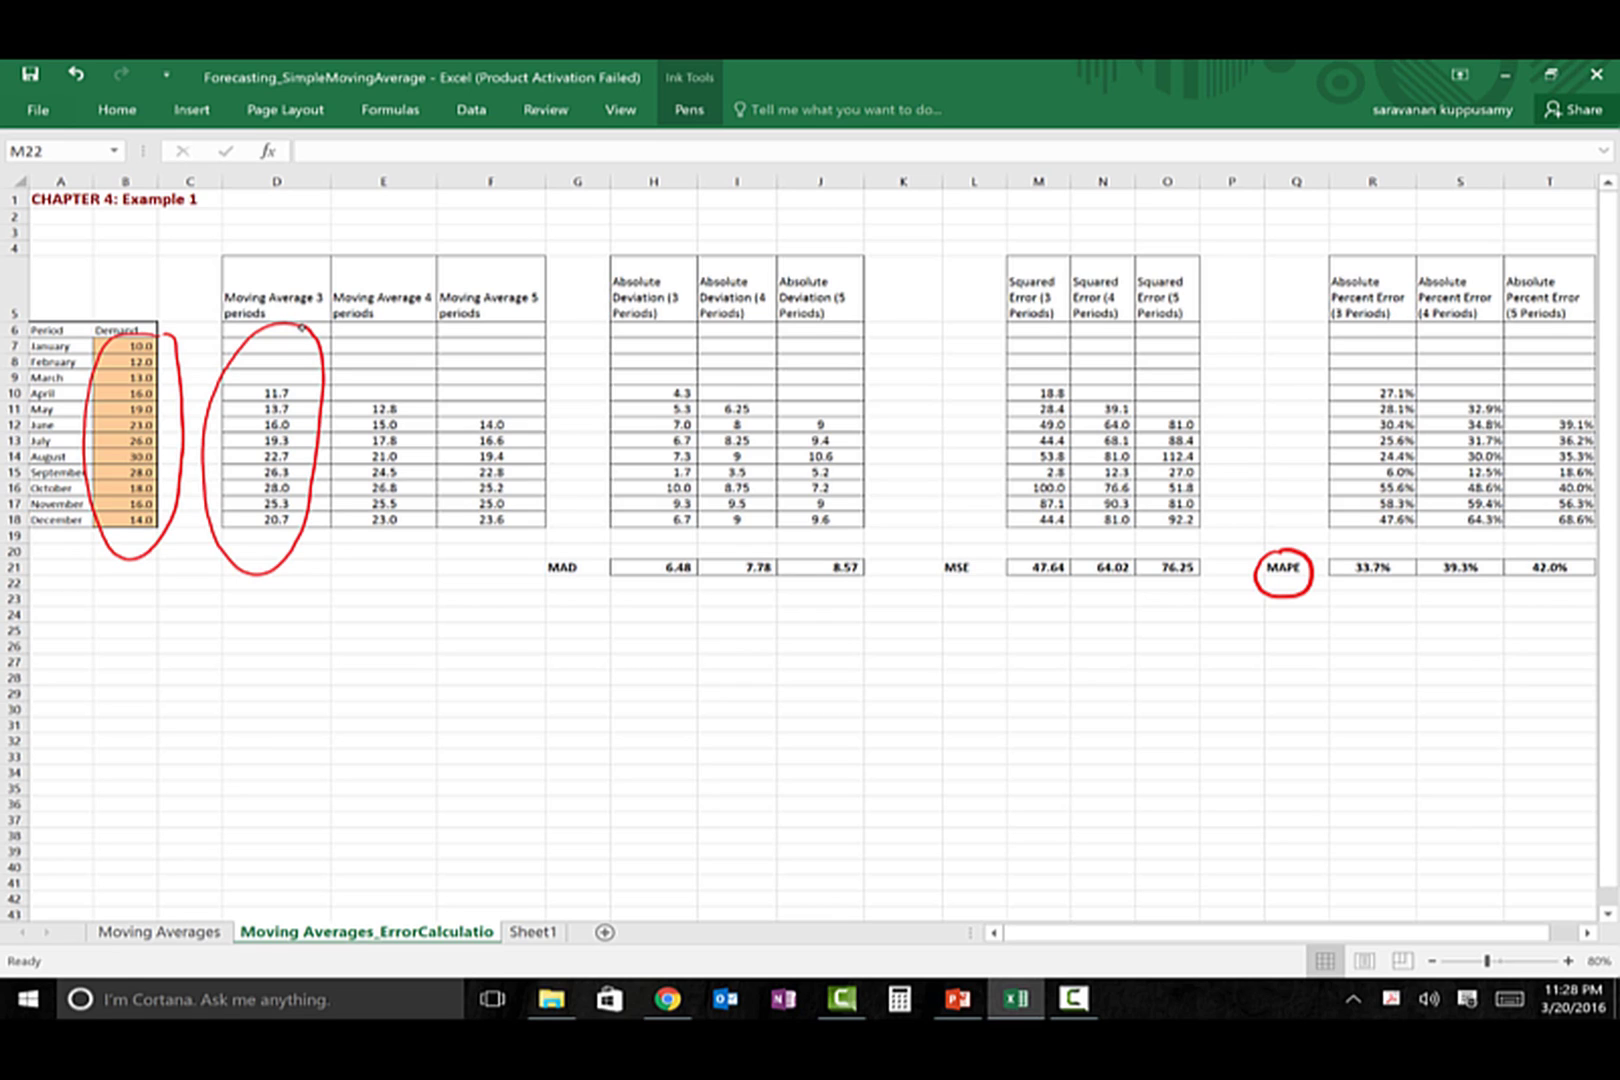
{"action": "mouse_move", "coordinate": [1418, 357]}
{"action": "left_mouse_down"}
{"action": "mouse_move", "coordinate": [1340, 378]}
{"action": "mouse_move", "coordinate": [1336, 518]}
{"action": "mouse_move", "coordinate": [1420, 542]}
{"action": "mouse_move", "coordinate": [1405, 358]}
{"action": "left_mouse_up"}
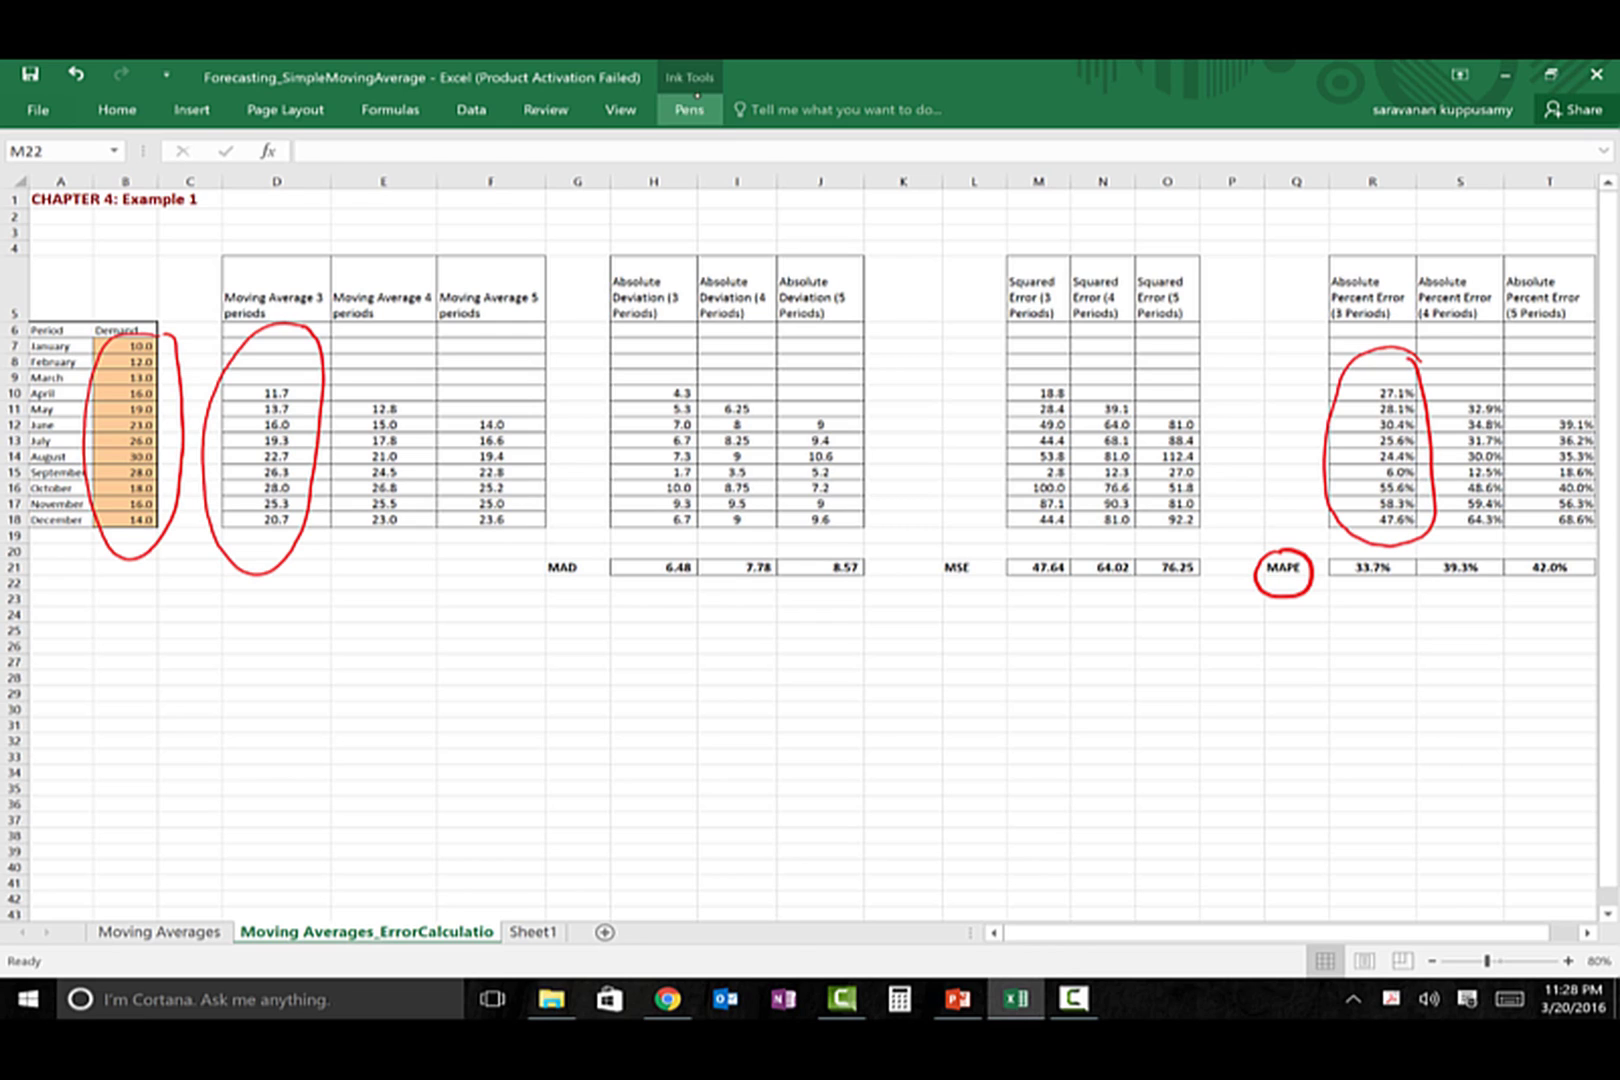
Circle April's 3-period absolute percent error with the black pen and handwrite "27.1% = |16 − 11.7|" below the tables
{"action": "left_click", "coordinate": [689, 110]}
{"action": "left_click", "coordinate": [289, 152]}
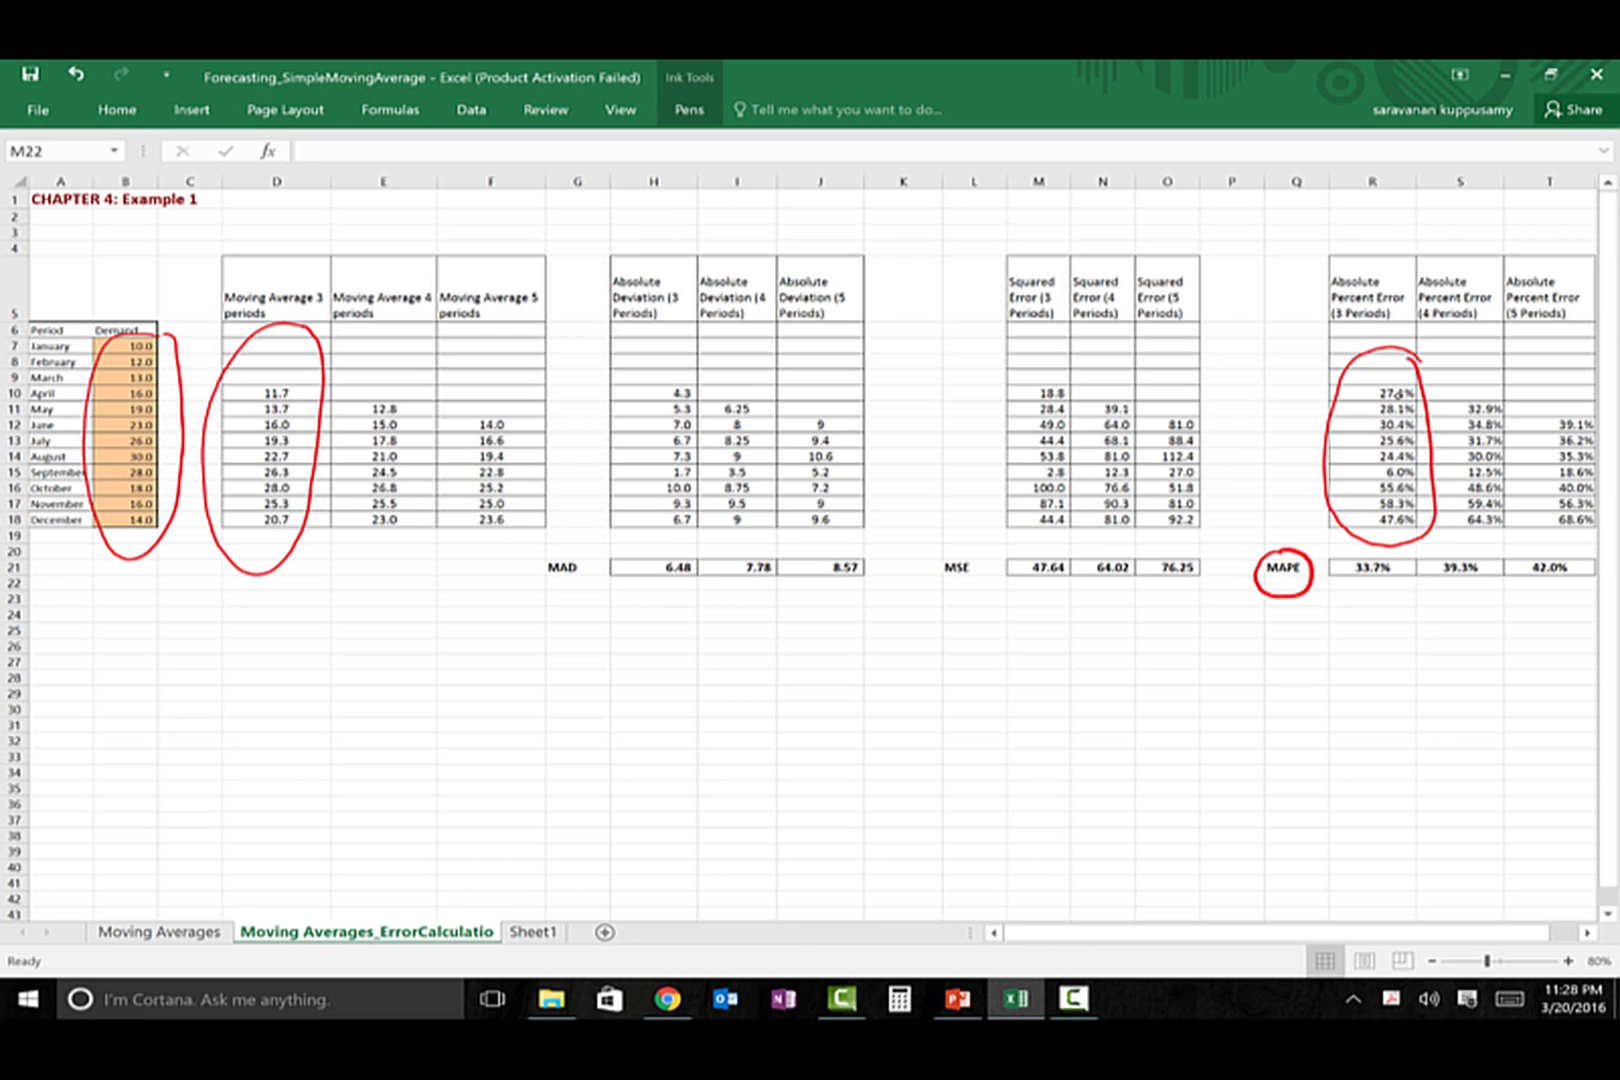
{"action": "mouse_move", "coordinate": [1394, 376]}
{"action": "left_mouse_down"}
{"action": "mouse_move", "coordinate": [1358, 390]}
{"action": "mouse_move", "coordinate": [1430, 397]}
{"action": "mouse_move", "coordinate": [1396, 377]}
{"action": "left_mouse_up"}
{"action": "mouse_move", "coordinate": [656, 670]}
{"action": "left_mouse_down"}
{"action": "mouse_move", "coordinate": [674, 690]}
{"action": "mouse_move", "coordinate": [725, 682]}
{"action": "mouse_move", "coordinate": [766, 650]}
{"action": "left_mouse_up"}
{"action": "left_click_drag", "start_coordinate": [797, 680], "coordinate": [858, 667]}
{"action": "left_click_drag", "start_coordinate": [840, 679], "coordinate": [858, 679]}
{"action": "mouse_move", "coordinate": [940, 627]}
{"action": "left_mouse_down"}
{"action": "mouse_move", "coordinate": [950, 690]}
{"action": "mouse_move", "coordinate": [1064, 650]}
{"action": "mouse_move", "coordinate": [1067, 677]}
{"action": "left_mouse_up"}
{"action": "mouse_move", "coordinate": [1085, 640]}
{"action": "left_mouse_down"}
{"action": "mouse_move", "coordinate": [1087, 673]}
{"action": "mouse_move", "coordinate": [1122, 641]}
{"action": "mouse_move", "coordinate": [1110, 672]}
{"action": "left_mouse_up"}
{"action": "left_click", "coordinate": [1097, 662]}
{"action": "left_click_drag", "start_coordinate": [1138, 618], "coordinate": [1147, 684]}
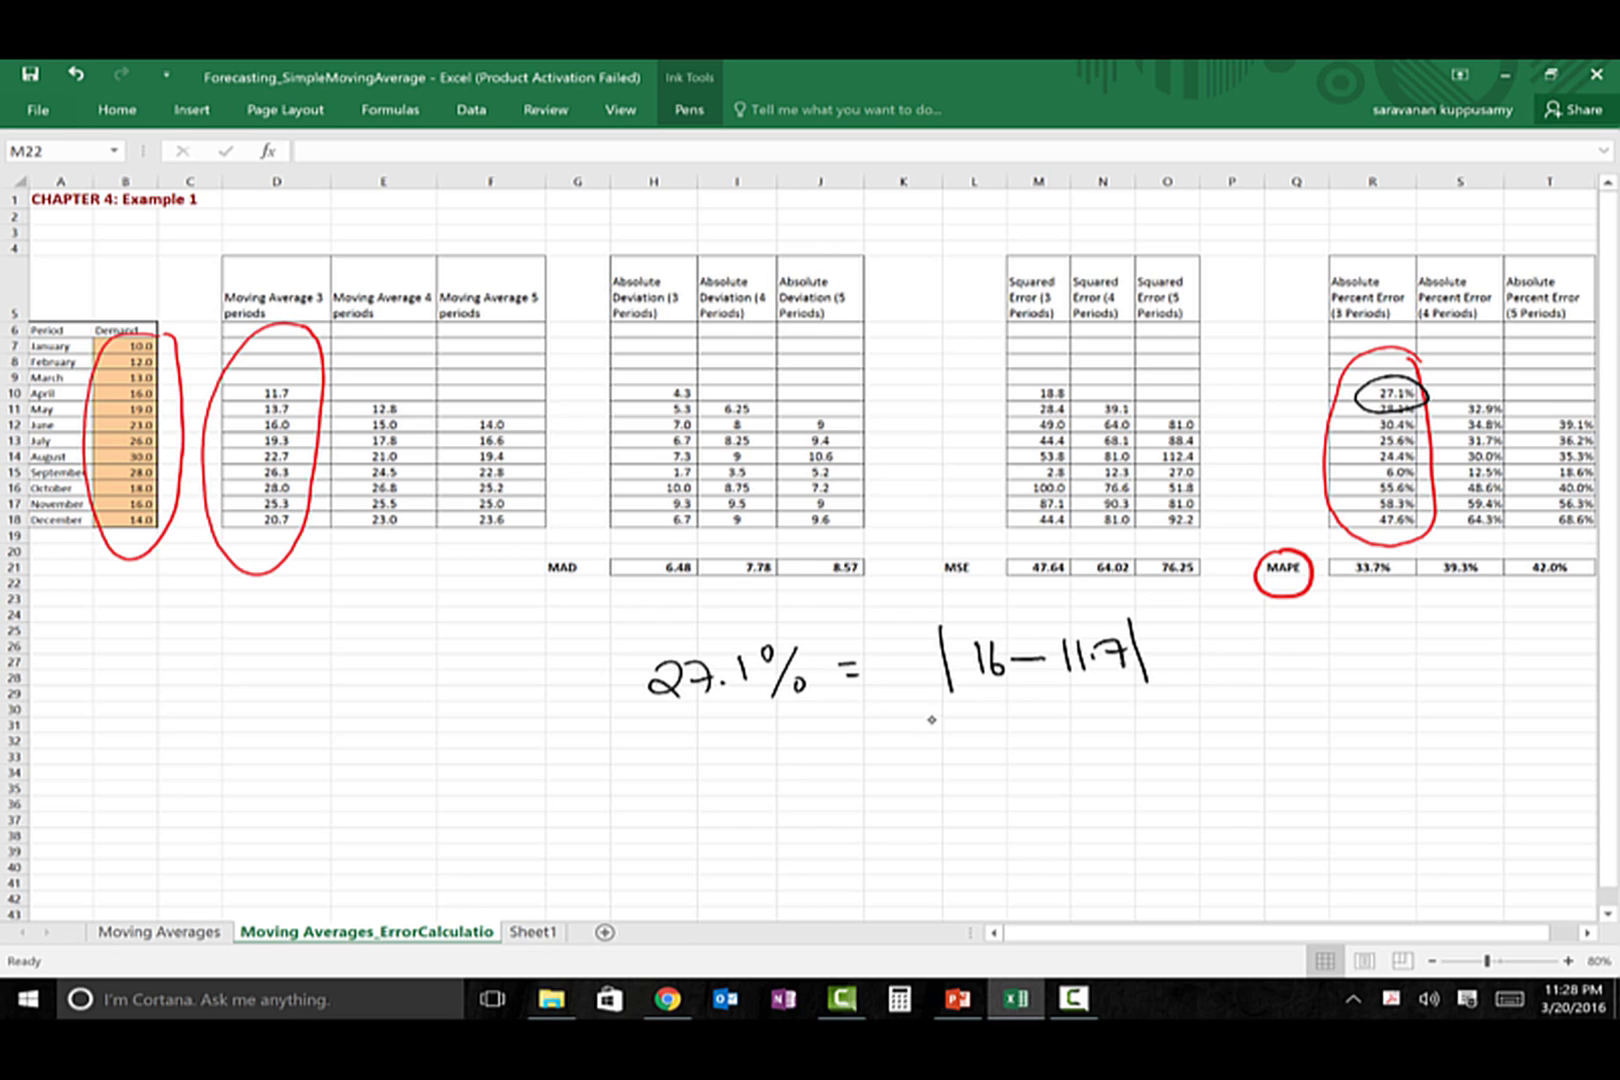
Draw a fraction bar under |16 − 11.7|, handwrite 16 as the denominator, enclose the fraction in parentheses and add "× 100"
{"action": "left_click_drag", "start_coordinate": [926, 708], "coordinate": [1152, 690]}
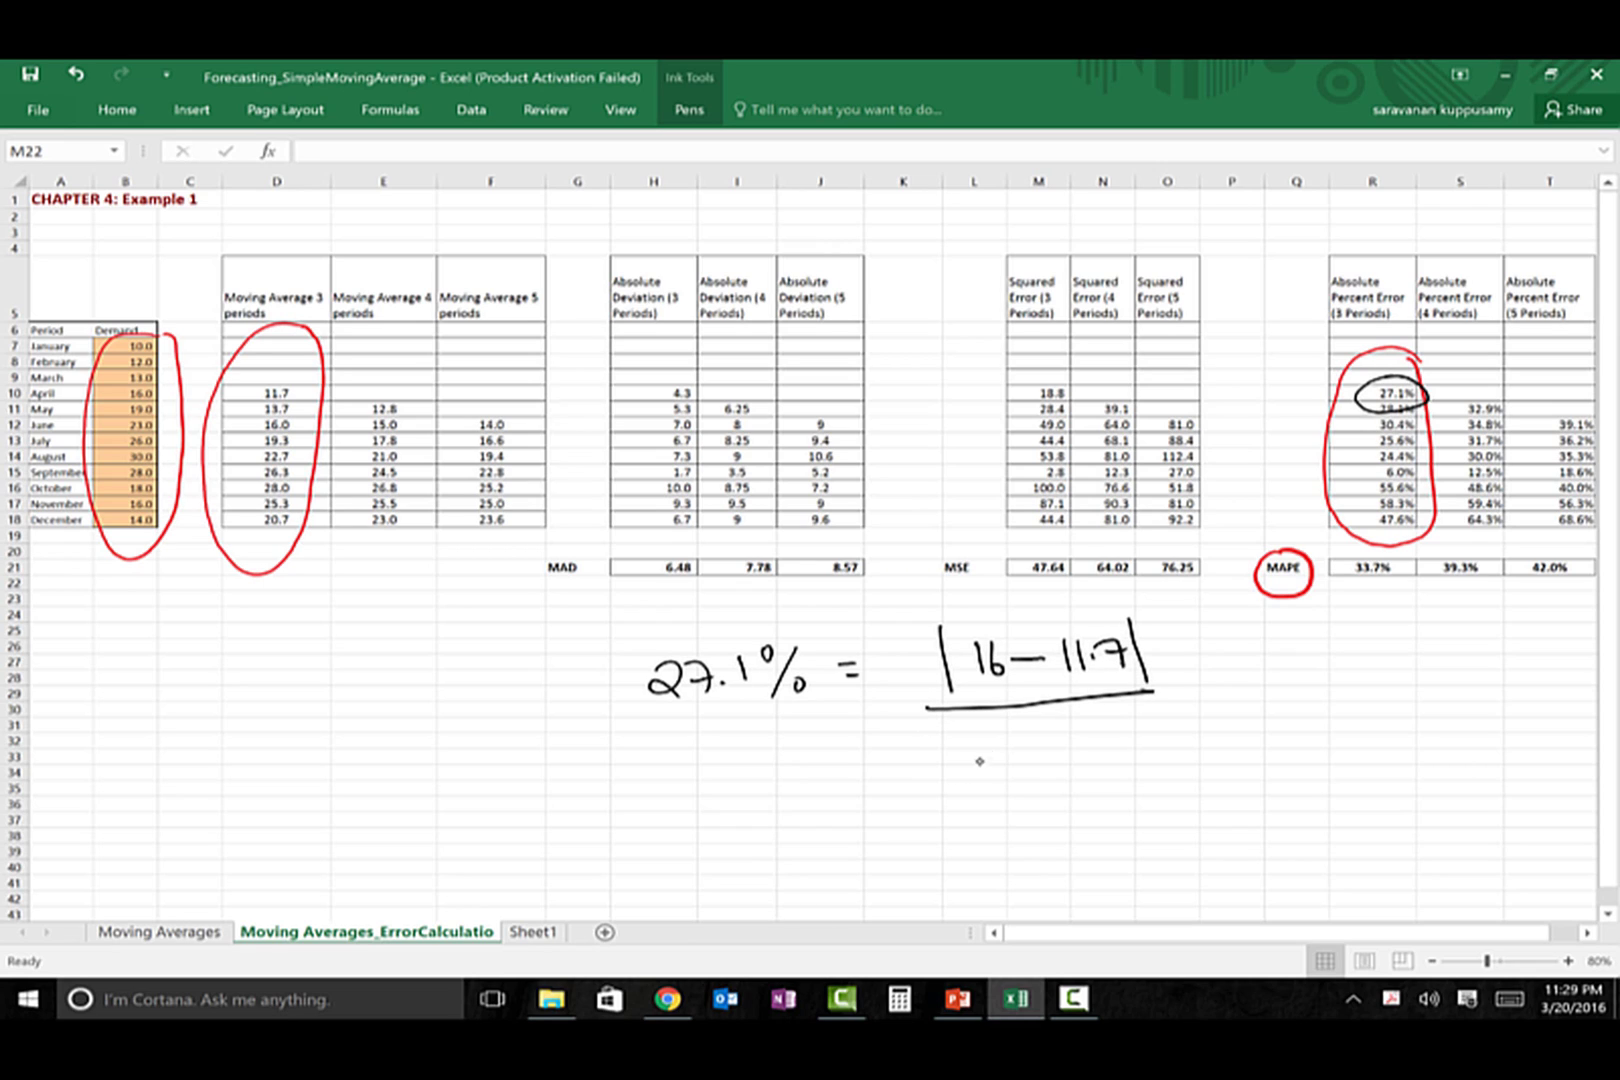
{"action": "mouse_move", "coordinate": [1003, 720]}
{"action": "left_mouse_down"}
{"action": "mouse_move", "coordinate": [1019, 760]}
{"action": "mouse_move", "coordinate": [1046, 738]}
{"action": "left_mouse_up"}
{"action": "mouse_move", "coordinate": [912, 617]}
{"action": "left_mouse_down"}
{"action": "mouse_move", "coordinate": [903, 652]}
{"action": "mouse_move", "coordinate": [990, 797]}
{"action": "left_mouse_up"}
{"action": "left_click_drag", "start_coordinate": [1160, 606], "coordinate": [1192, 733]}
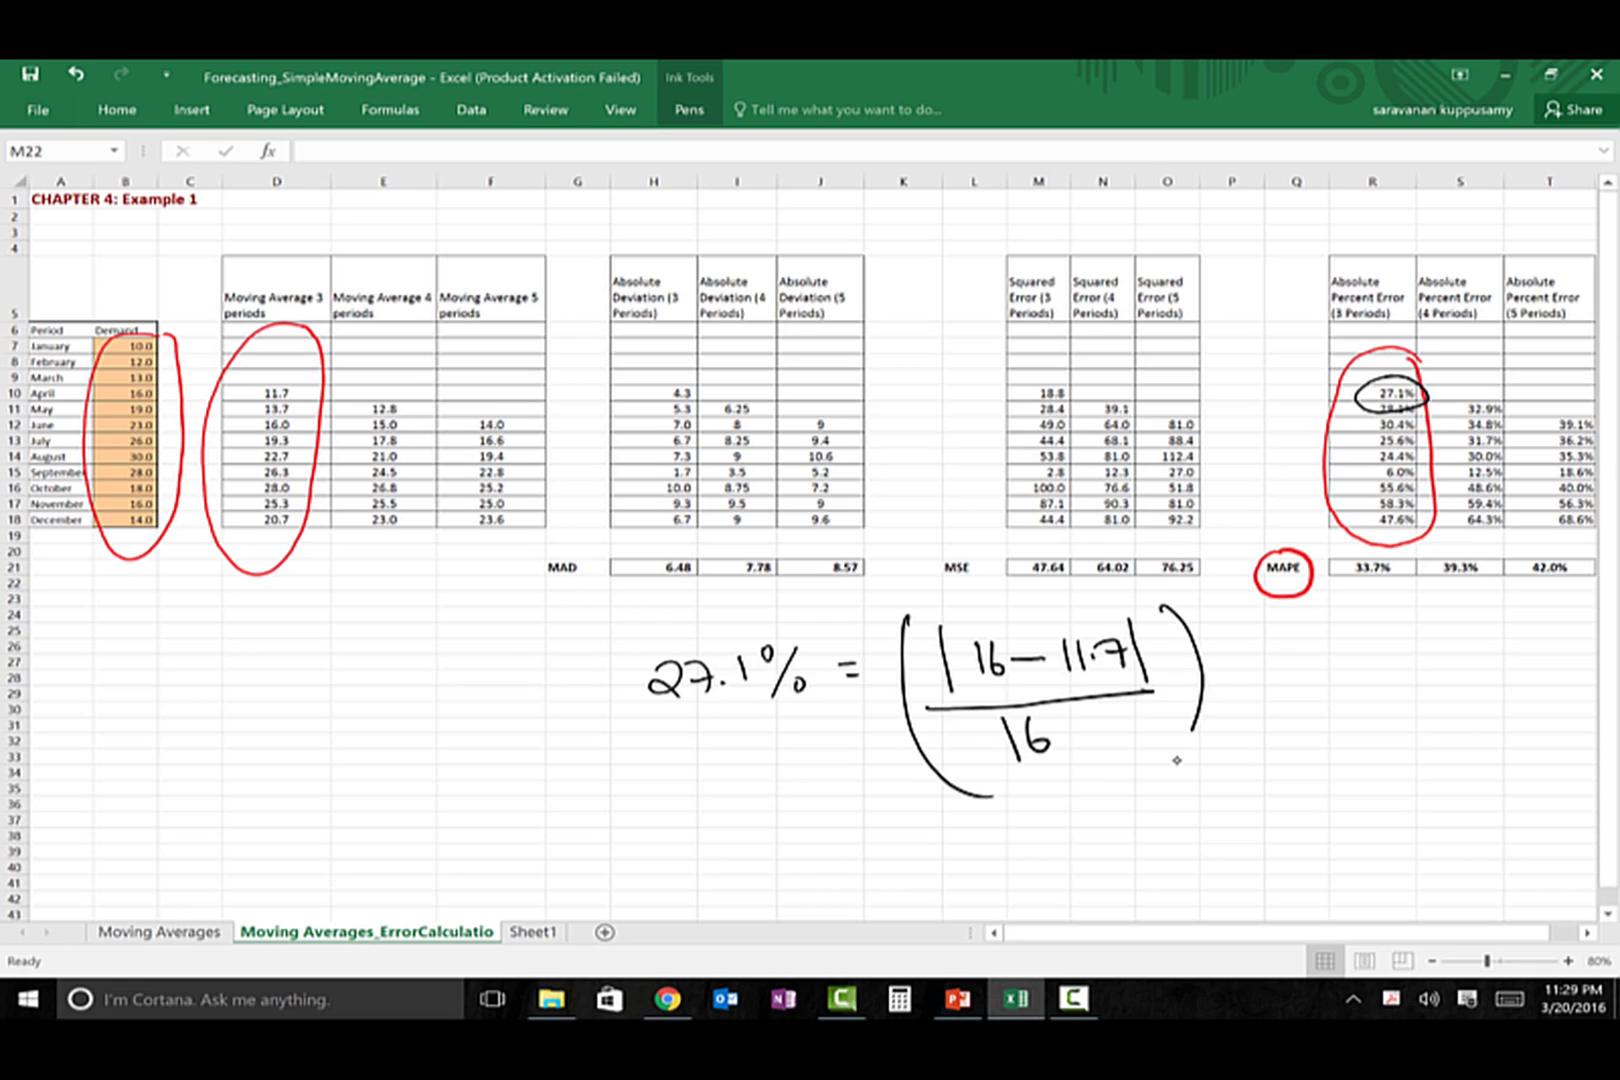
{"action": "left_click_drag", "start_coordinate": [1216, 652], "coordinate": [1249, 684]}
{"action": "mouse_move", "coordinate": [1246, 650]}
{"action": "left_mouse_down"}
{"action": "mouse_move", "coordinate": [1214, 685]}
{"action": "mouse_move", "coordinate": [1262, 668]}
{"action": "left_mouse_up"}
{"action": "left_click_drag", "start_coordinate": [1285, 643], "coordinate": [1310, 638]}
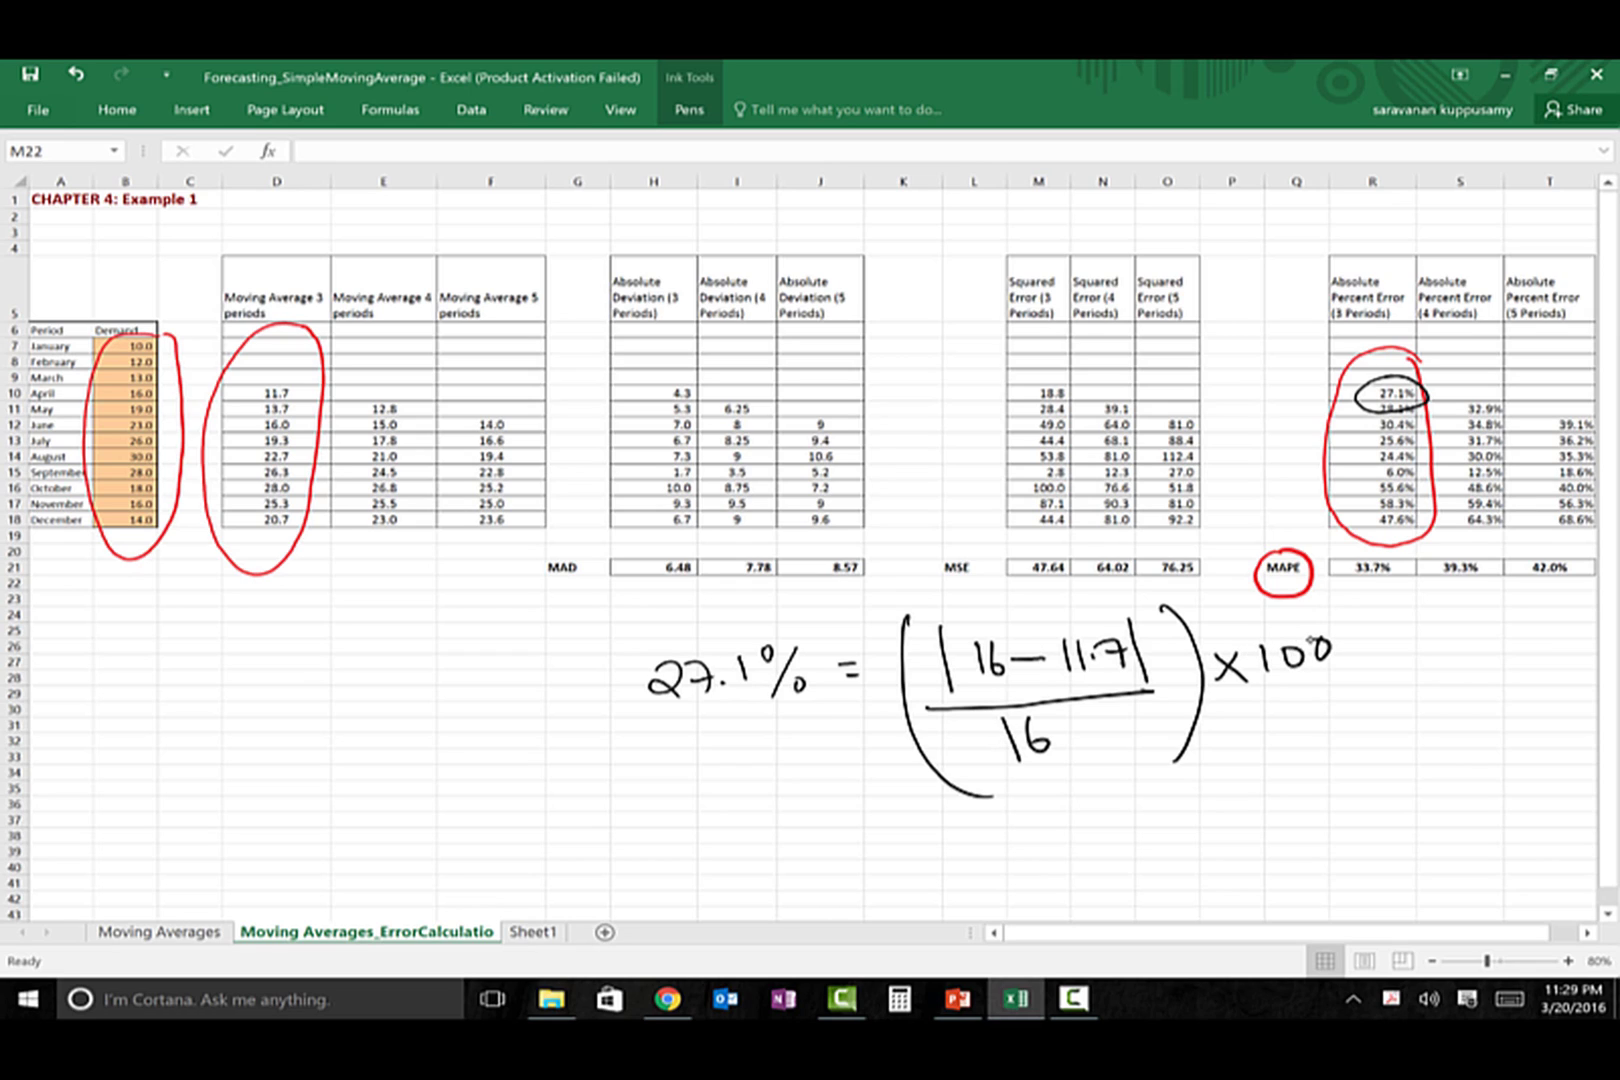
Handwrite "28.1% =" beneath the April calculation to start May's percent error example
{"action": "mouse_move", "coordinate": [662, 815]}
{"action": "left_mouse_down"}
{"action": "mouse_move", "coordinate": [668, 846]}
{"action": "mouse_move", "coordinate": [699, 853]}
{"action": "left_mouse_up"}
{"action": "left_click_drag", "start_coordinate": [712, 825], "coordinate": [788, 852]}
{"action": "left_click", "coordinate": [757, 836]}
{"action": "left_click", "coordinate": [846, 845]}
{"action": "mouse_move", "coordinate": [836, 815]}
{"action": "left_mouse_down"}
{"action": "mouse_move", "coordinate": [826, 855]}
{"action": "mouse_move", "coordinate": [912, 855]}
{"action": "left_mouse_up"}
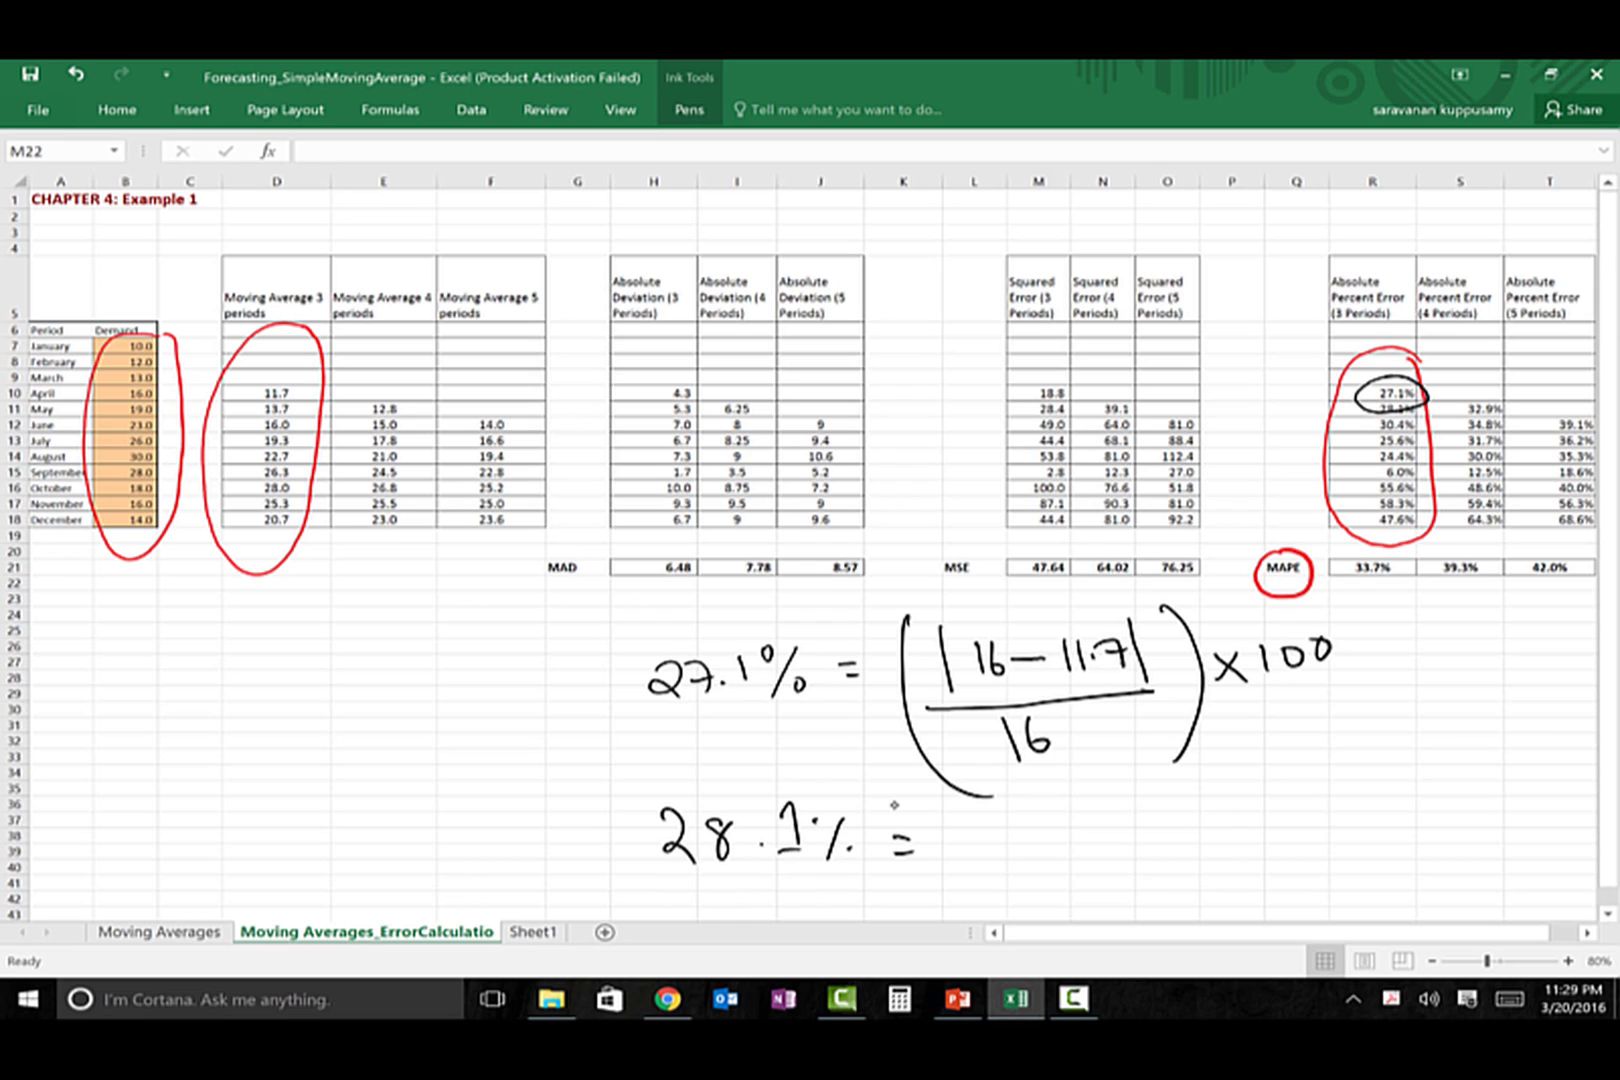
Handwrite the fraction |19 − 13.7| over 19 in parentheses, followed by "× 100", to complete May's percent error calculation
{"action": "mouse_move", "coordinate": [991, 826]}
{"action": "left_mouse_down"}
{"action": "mouse_move", "coordinate": [986, 893]}
{"action": "mouse_move", "coordinate": [1025, 842]}
{"action": "mouse_move", "coordinate": [1072, 848]}
{"action": "mouse_move", "coordinate": [1116, 824]}
{"action": "mouse_move", "coordinate": [1015, 862]}
{"action": "left_mouse_up"}
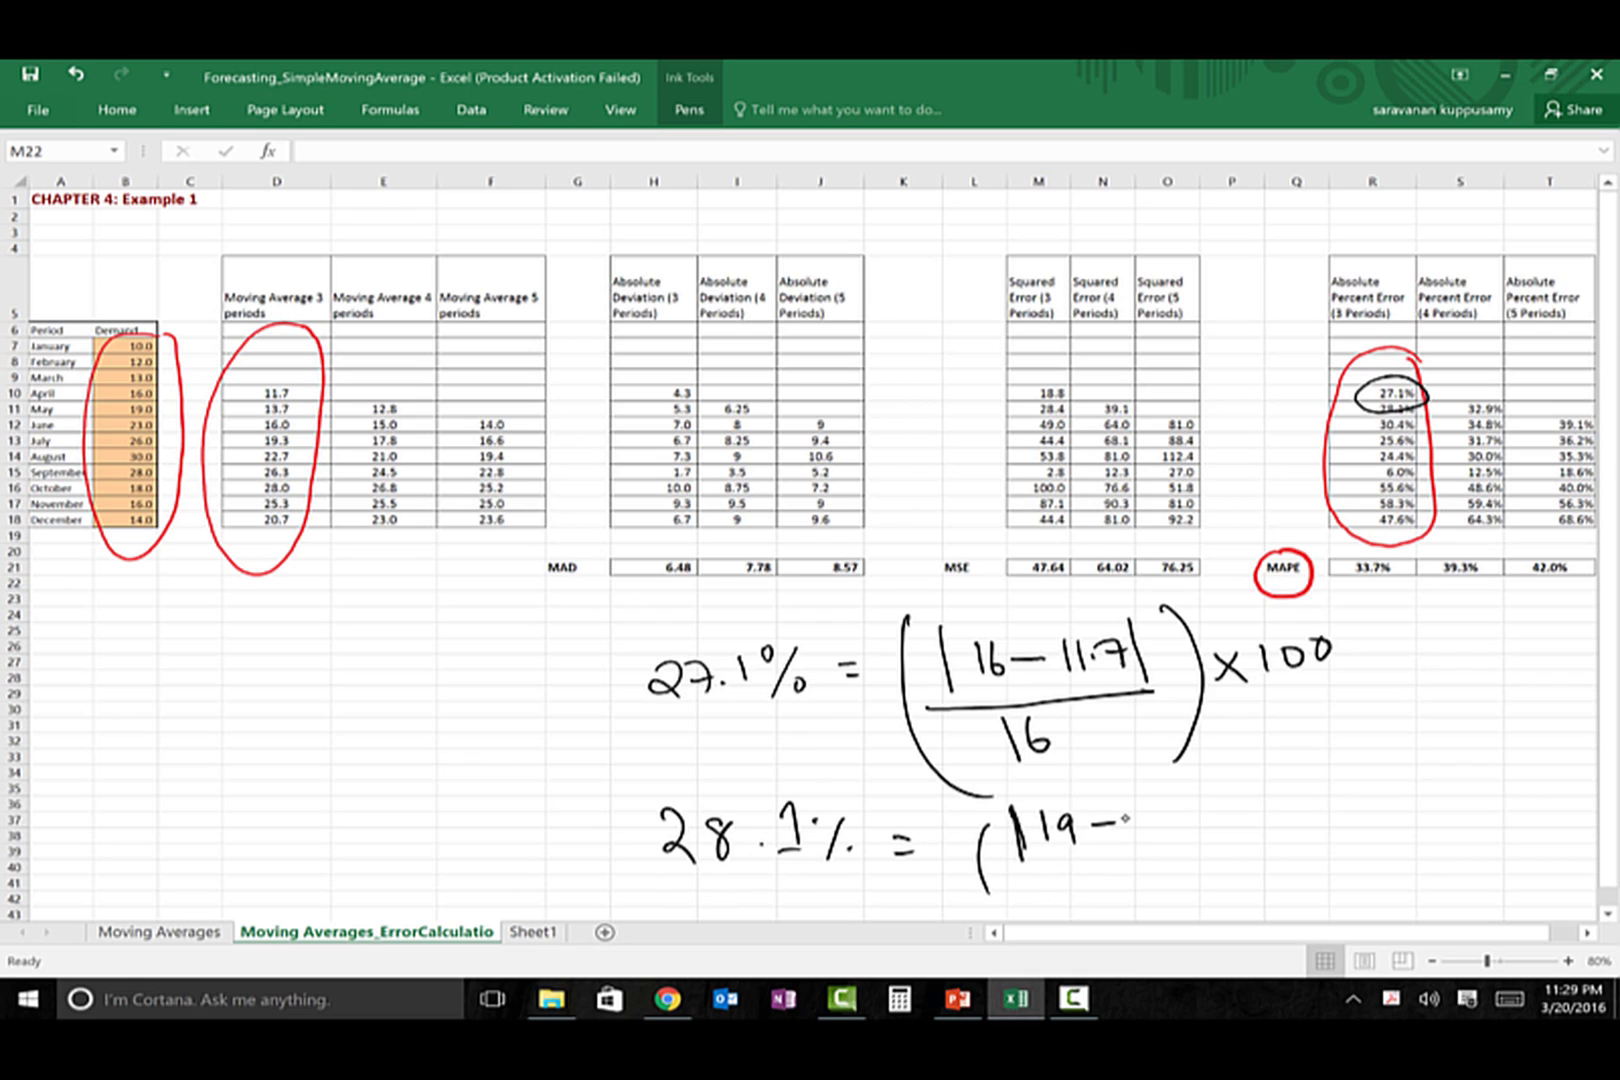
{"action": "mouse_move", "coordinate": [1138, 803]}
{"action": "left_mouse_down"}
{"action": "mouse_move", "coordinate": [1136, 835]}
{"action": "mouse_move", "coordinate": [1197, 812]}
{"action": "mouse_move", "coordinate": [1188, 828]}
{"action": "left_mouse_up"}
{"action": "left_click", "coordinate": [1172, 822]}
{"action": "left_click_drag", "start_coordinate": [1222, 772], "coordinate": [1226, 852]}
{"action": "left_click_drag", "start_coordinate": [1020, 868], "coordinate": [1233, 851]}
{"action": "mouse_move", "coordinate": [1099, 876]}
{"action": "left_mouse_down"}
{"action": "mouse_move", "coordinate": [1108, 918]}
{"action": "mouse_move", "coordinate": [1138, 920]}
{"action": "left_mouse_up"}
{"action": "left_click_drag", "start_coordinate": [1240, 768], "coordinate": [1245, 894]}
{"action": "left_click_drag", "start_coordinate": [1287, 791], "coordinate": [1293, 832]}
{"action": "mouse_move", "coordinate": [1325, 796]}
{"action": "left_mouse_down"}
{"action": "mouse_move", "coordinate": [1323, 822]}
{"action": "mouse_move", "coordinate": [1341, 793]}
{"action": "mouse_move", "coordinate": [1360, 799]}
{"action": "left_mouse_up"}
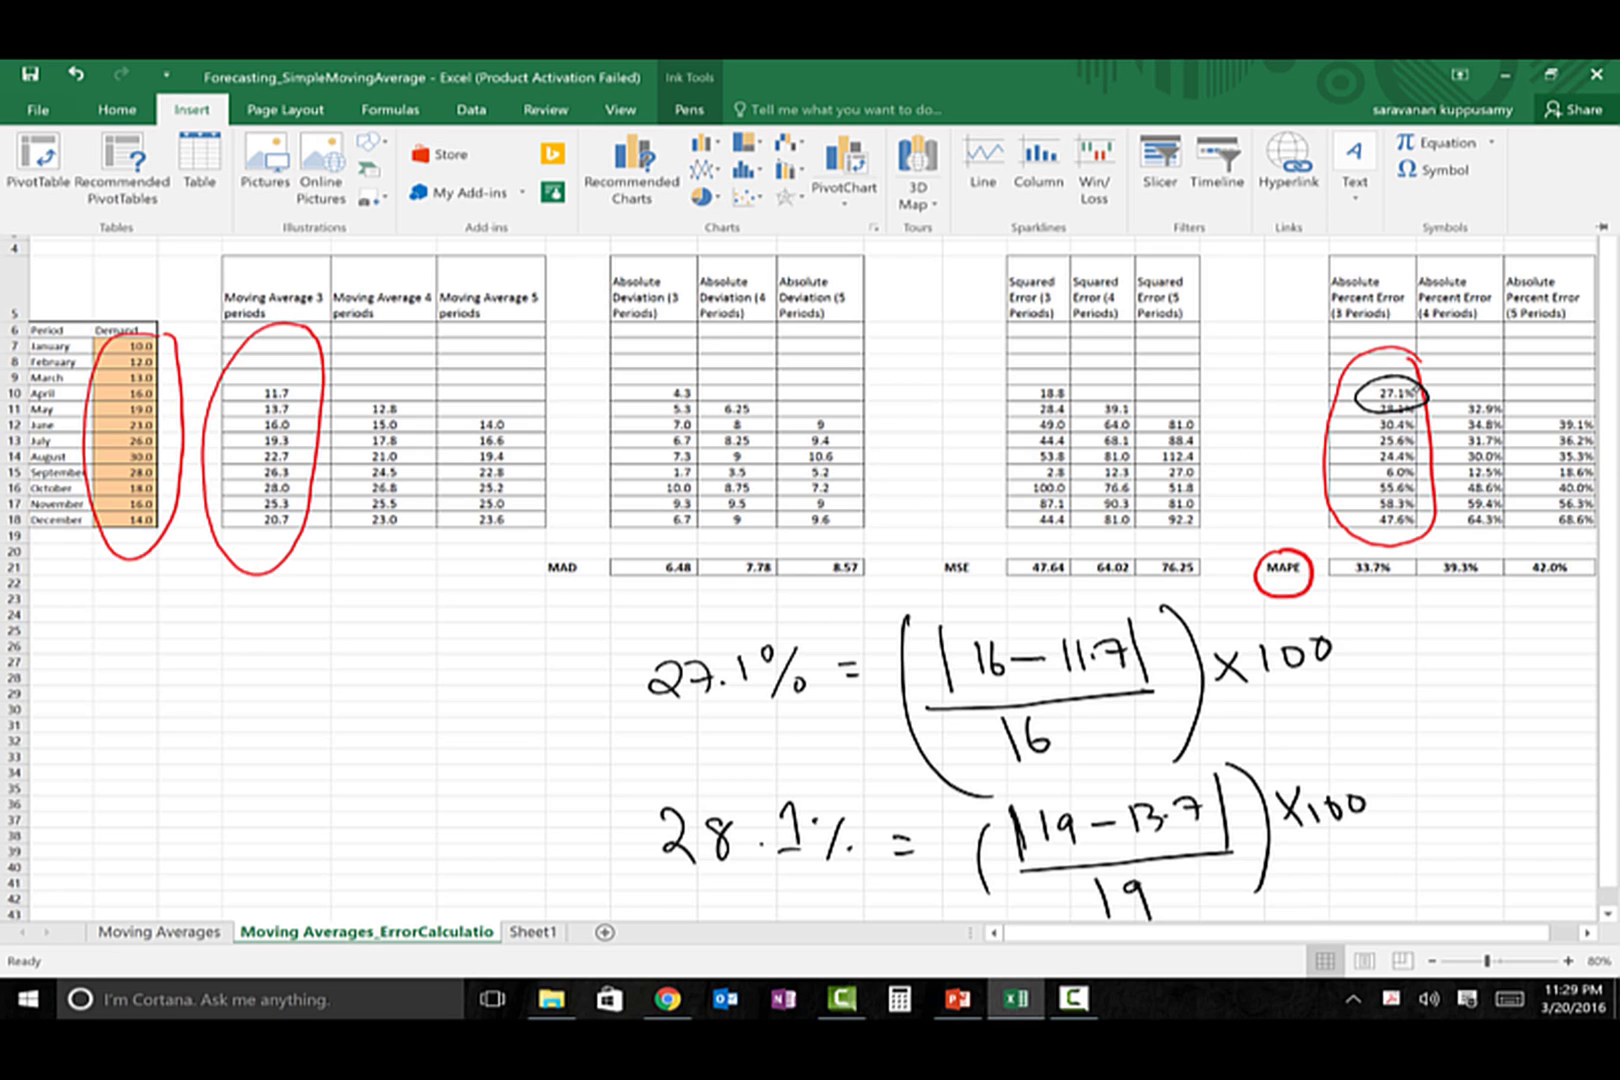
Stop inking and inspect the 3-period absolute percent error formulas in cells R10, R11 and R12
{"action": "left_click", "coordinate": [1342, 414]}
{"action": "double_click", "coordinate": [1353, 390]}
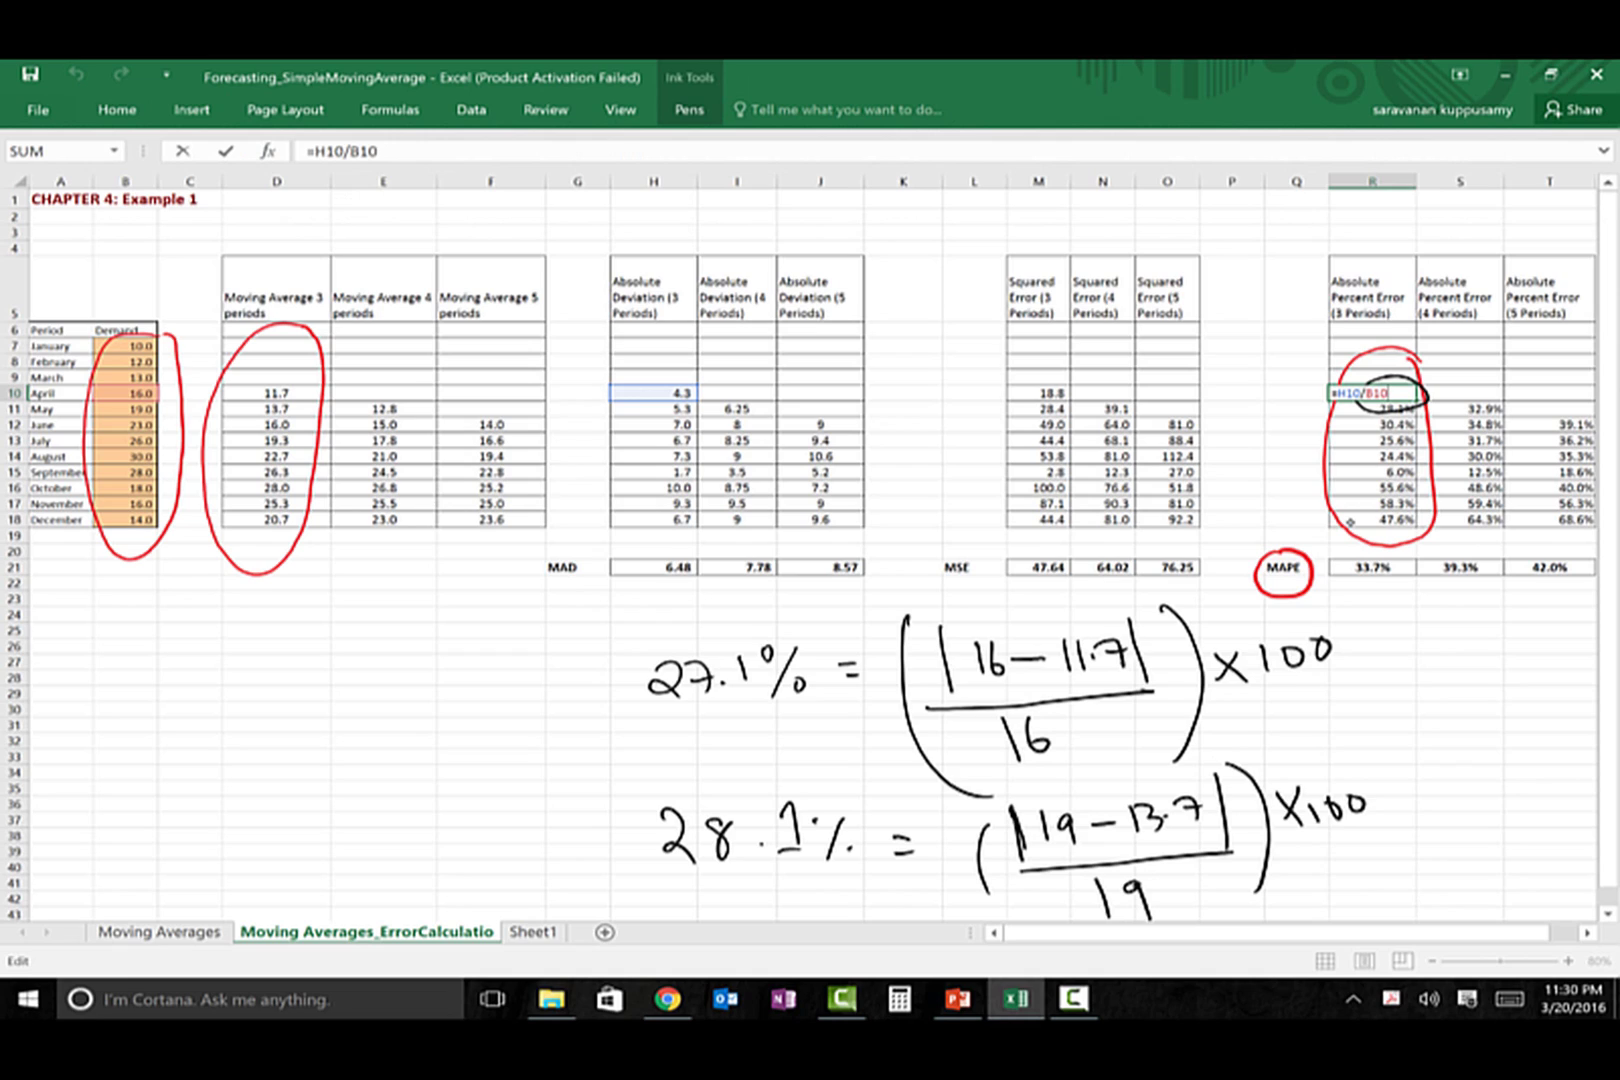
{"action": "key", "text": "Return"}
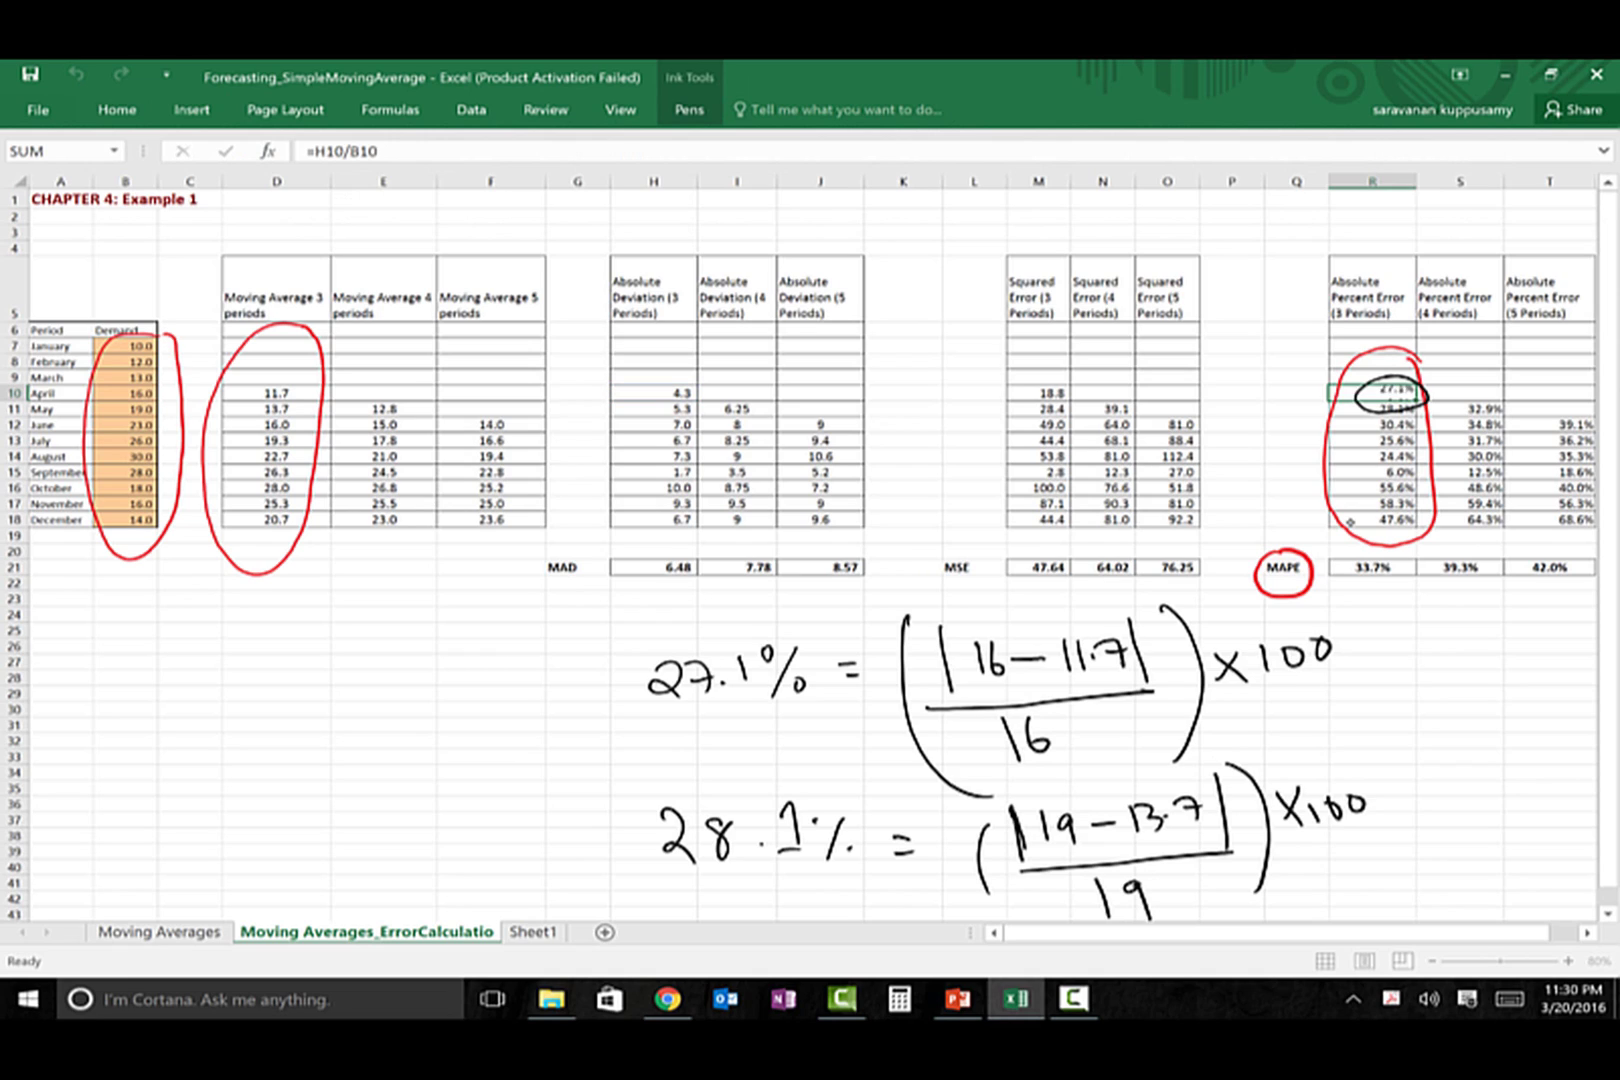
{"action": "key", "text": "F2"}
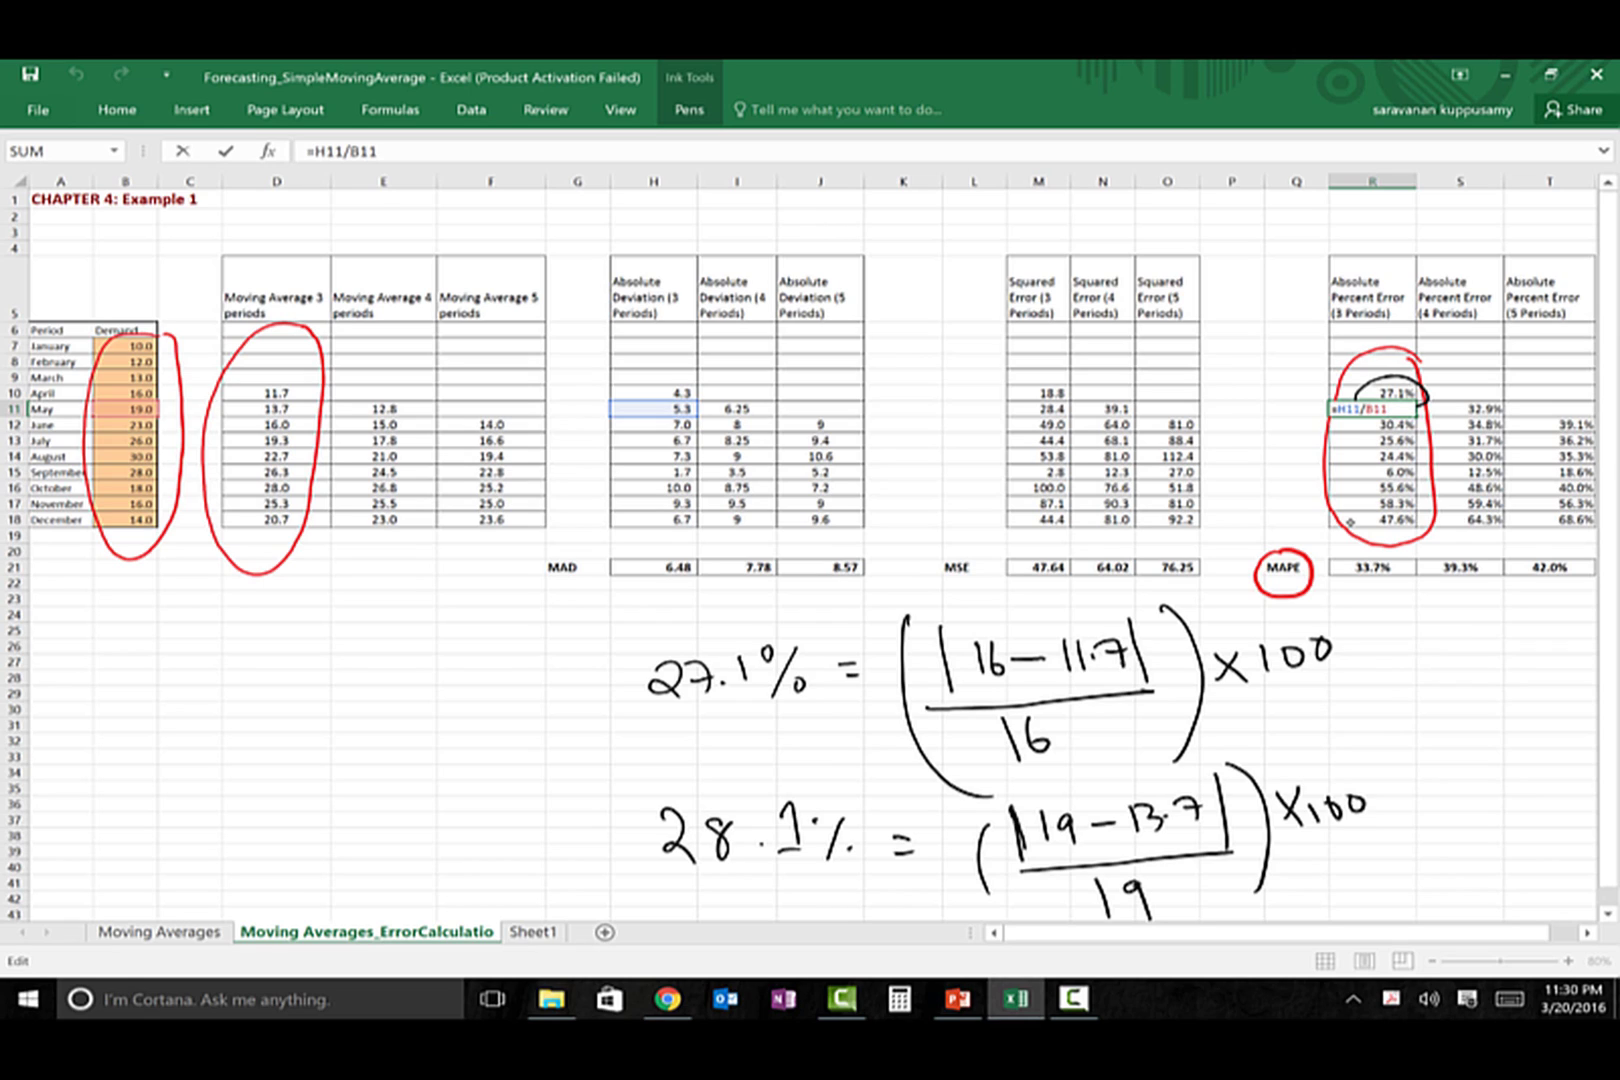
{"action": "key", "text": "Return"}
{"action": "key", "text": "F2"}
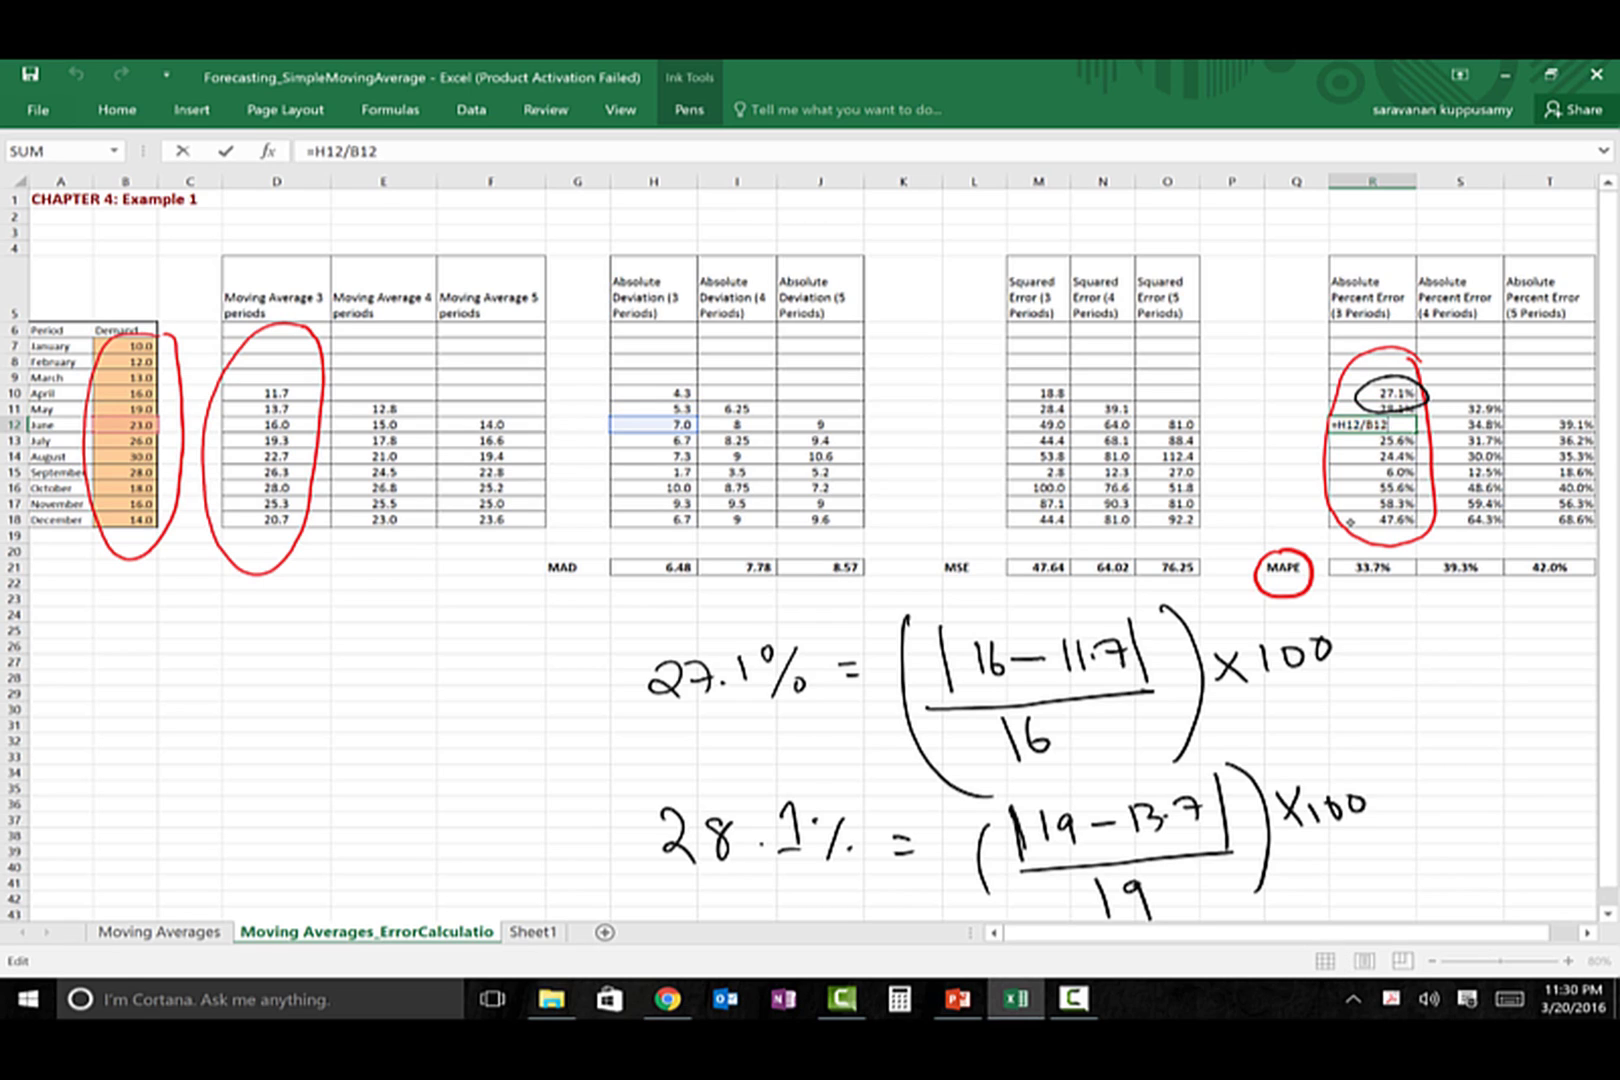
{"action": "key", "text": "Return"}
Inspect the AVERAGE formula behind the 3-period MAPE in cell R21
{"action": "key", "text": "Return"}
{"action": "key", "text": "Return"}
{"action": "key", "text": "Return"}
{"action": "key", "text": "Return"}
{"action": "key", "text": "Return"}
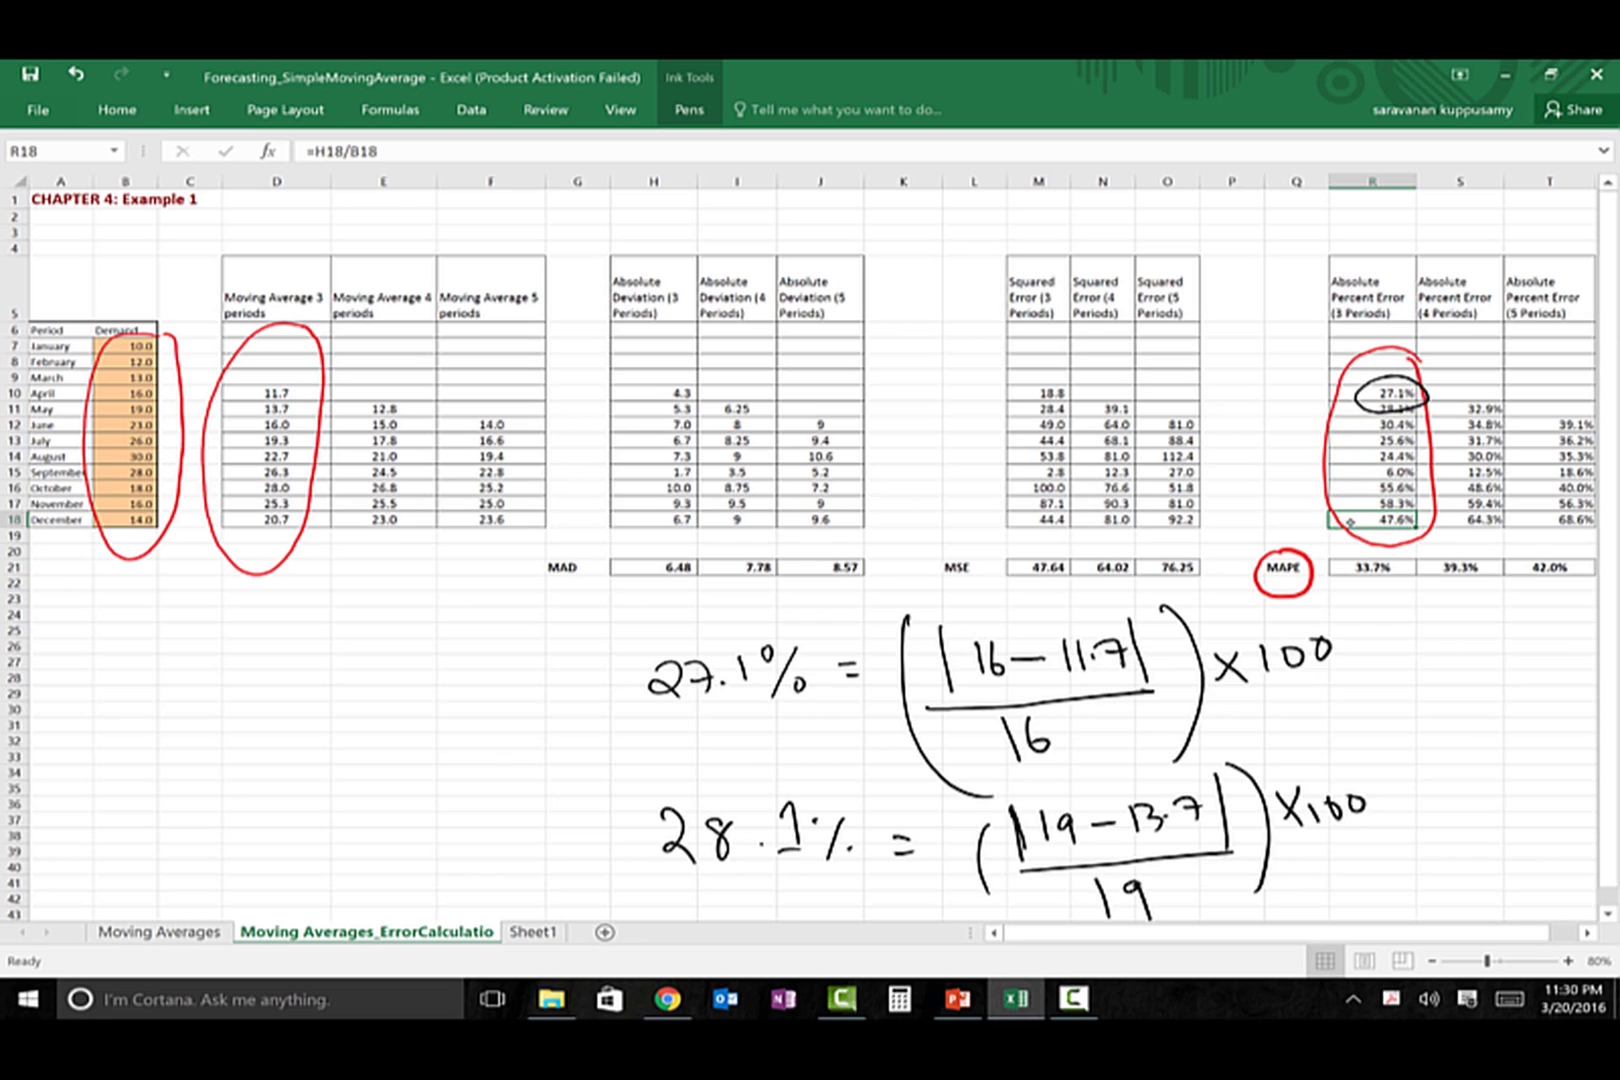
{"action": "key", "text": "Return"}
{"action": "key", "text": "Return"}
{"action": "key", "text": "Return"}
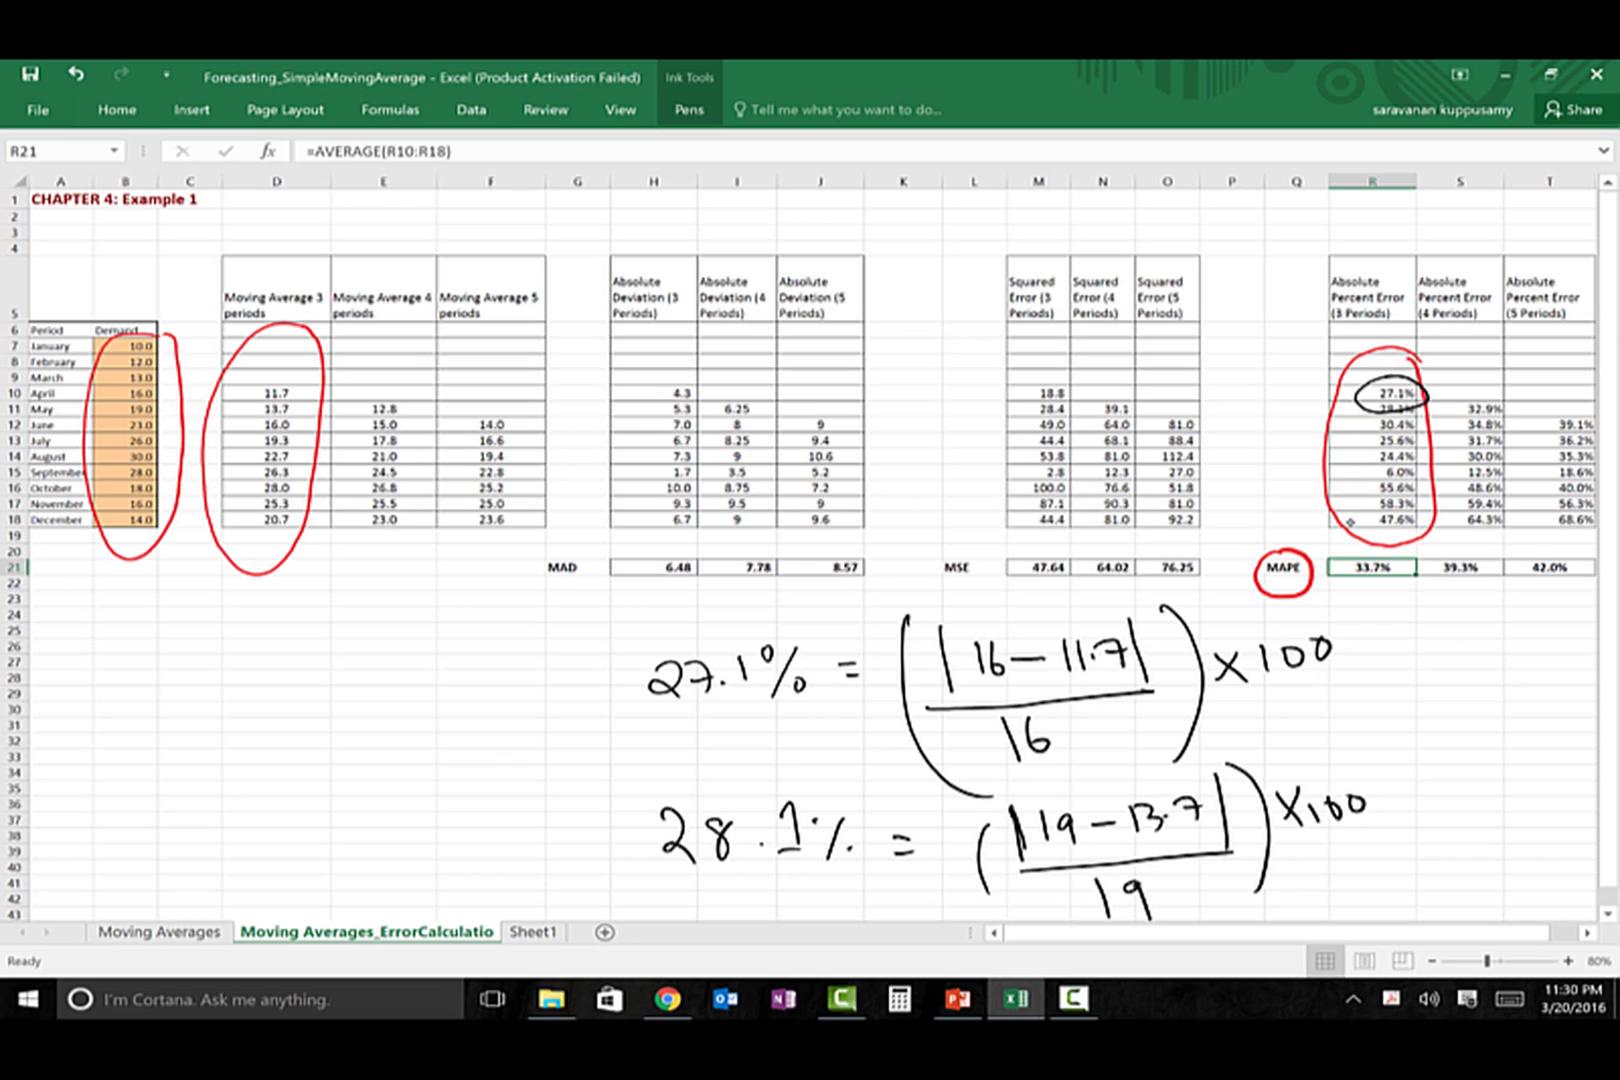
{"action": "key", "text": "F2"}
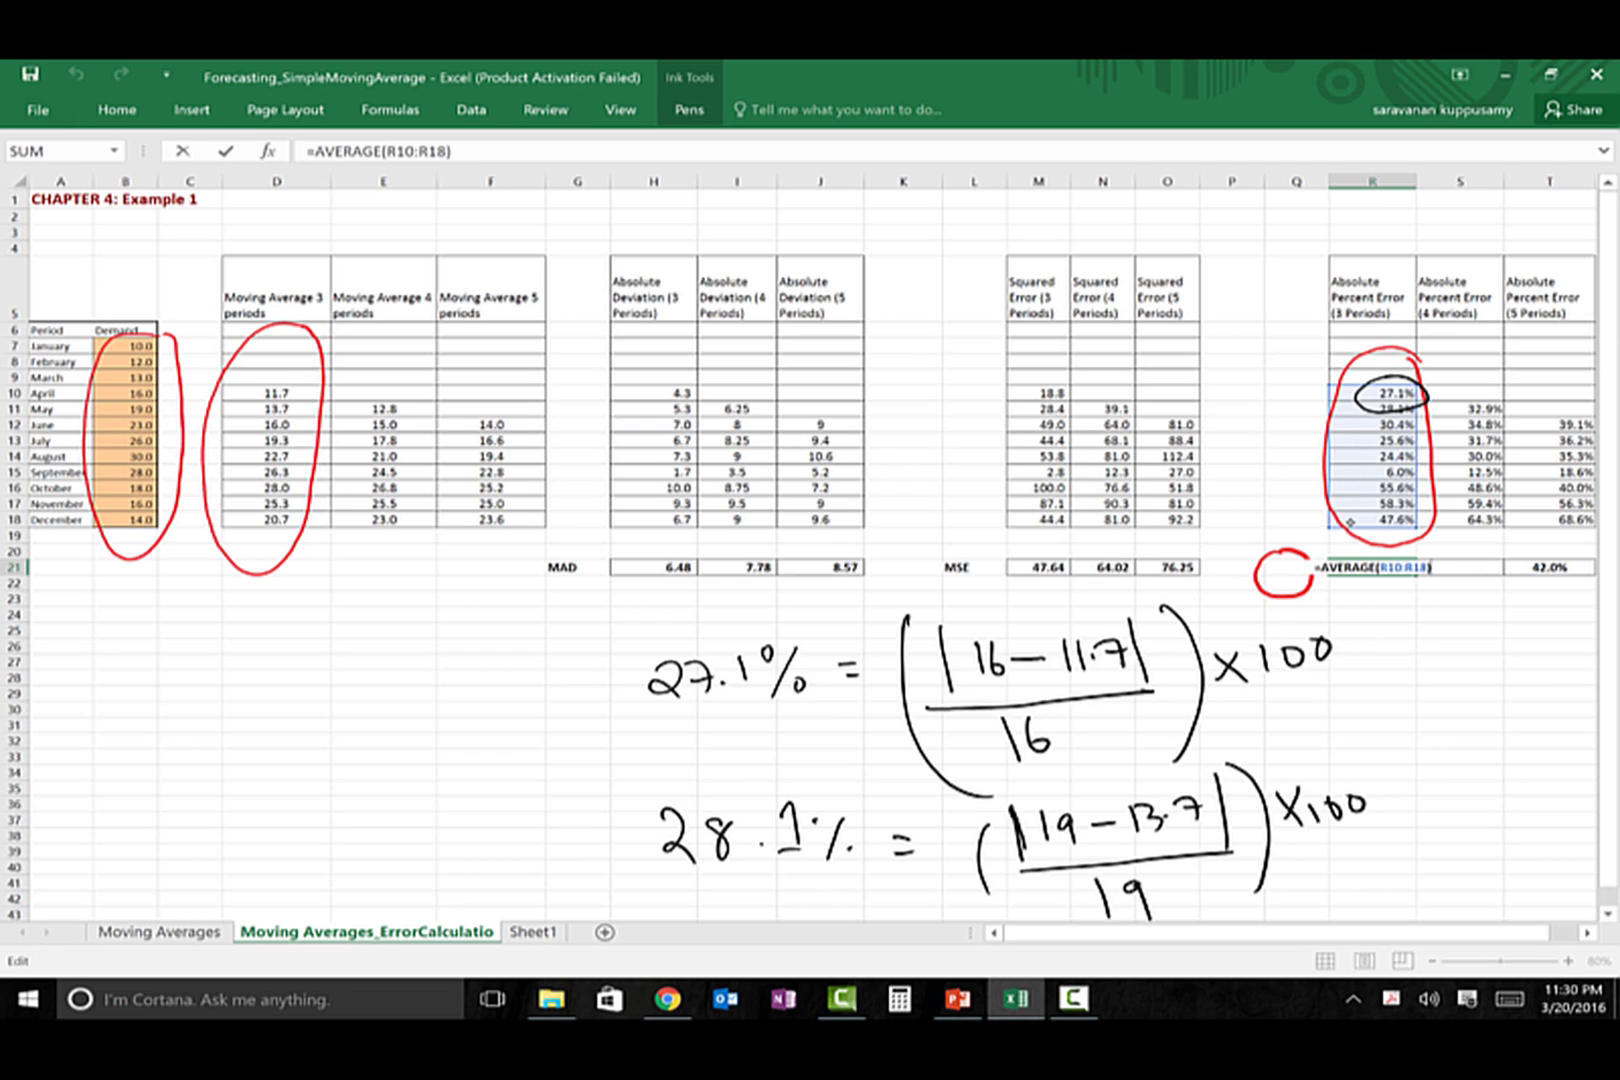
{"action": "key", "text": "Return"}
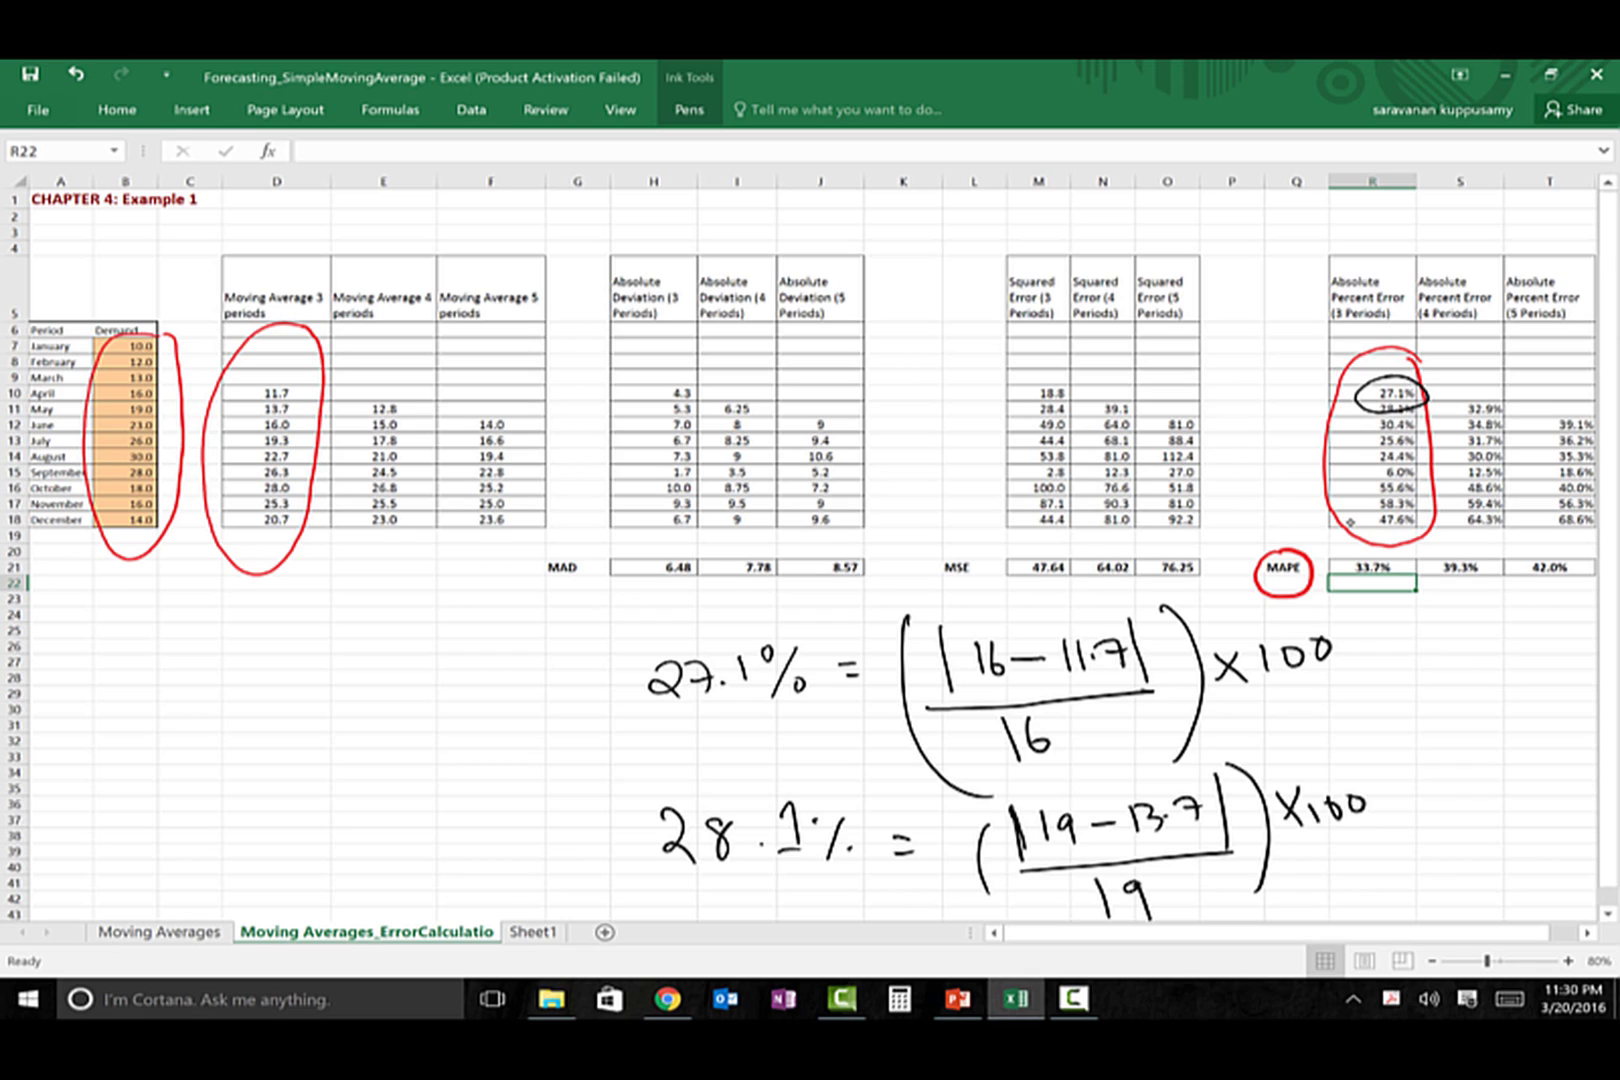
Look over the 3-period percent error cells, then check the first 4-period and 5-period percent error formulas in S11 and T12
{"action": "key", "text": "Up"}
{"action": "key", "text": "Up"}
{"action": "key", "text": "Up"}
{"action": "key", "text": "Up"}
{"action": "key", "text": "Up"}
{"action": "key", "text": "Up"}
{"action": "key", "text": "Up"}
{"action": "key", "text": "Up"}
{"action": "key", "text": "Up"}
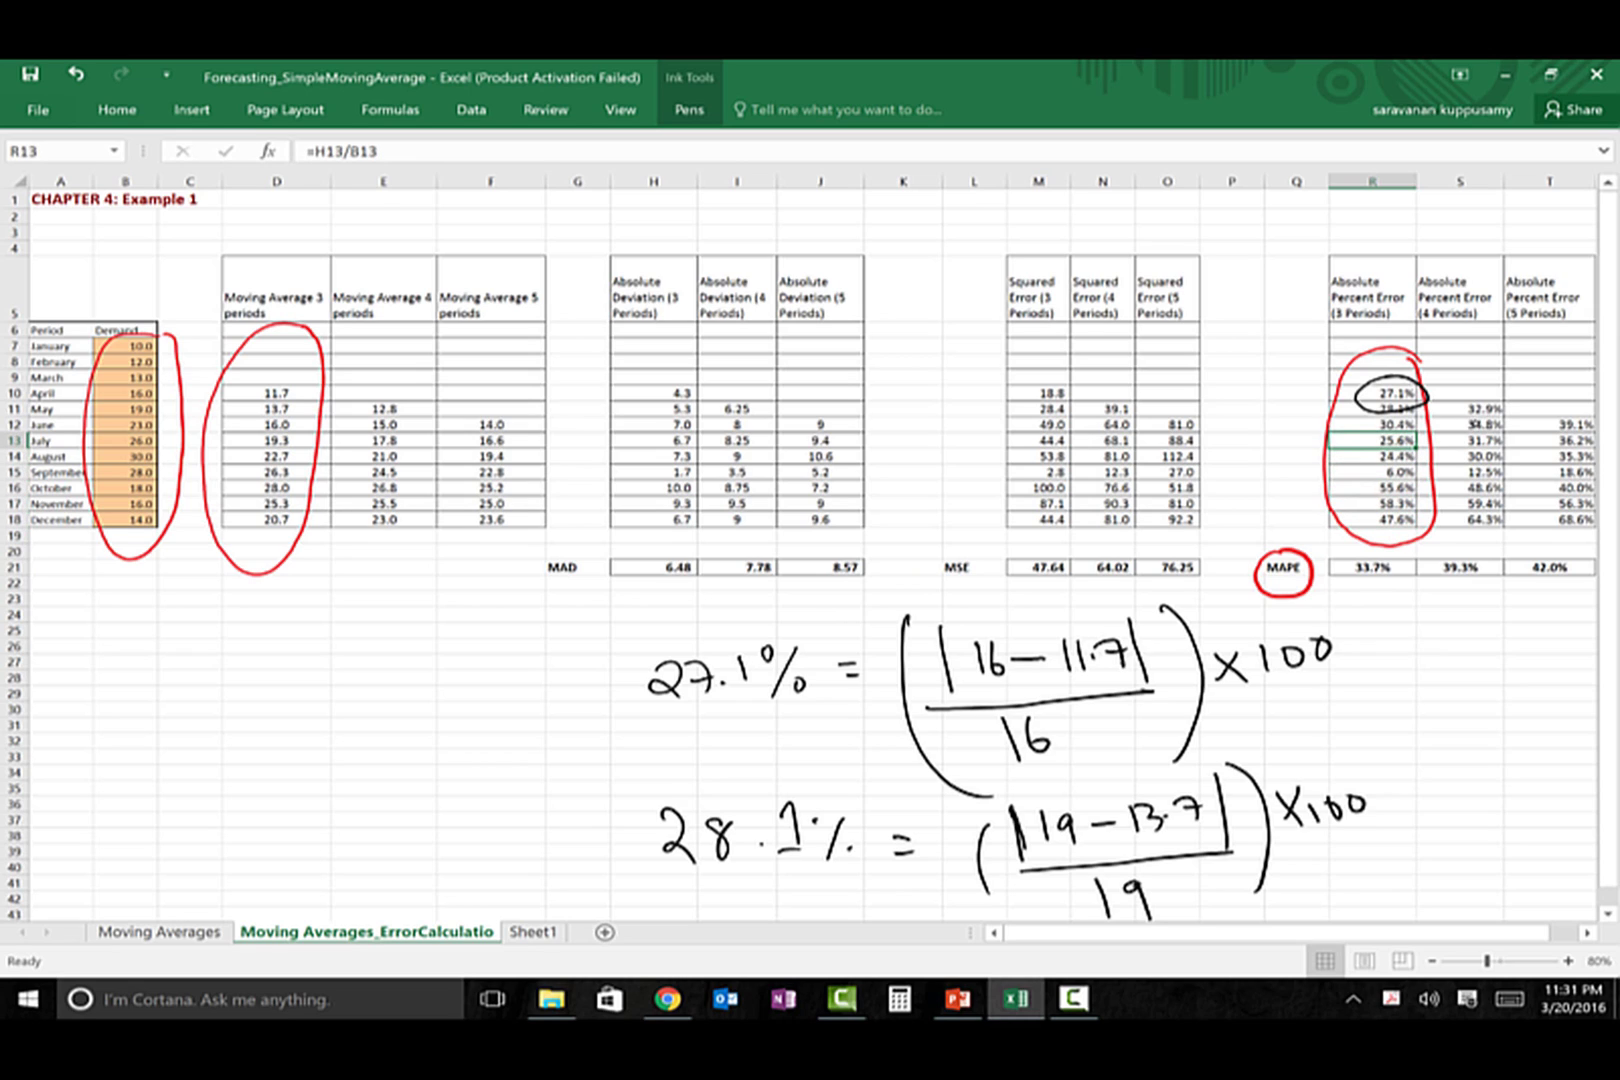
{"action": "left_click", "coordinate": [1478, 405]}
{"action": "left_click", "coordinate": [1549, 424]}
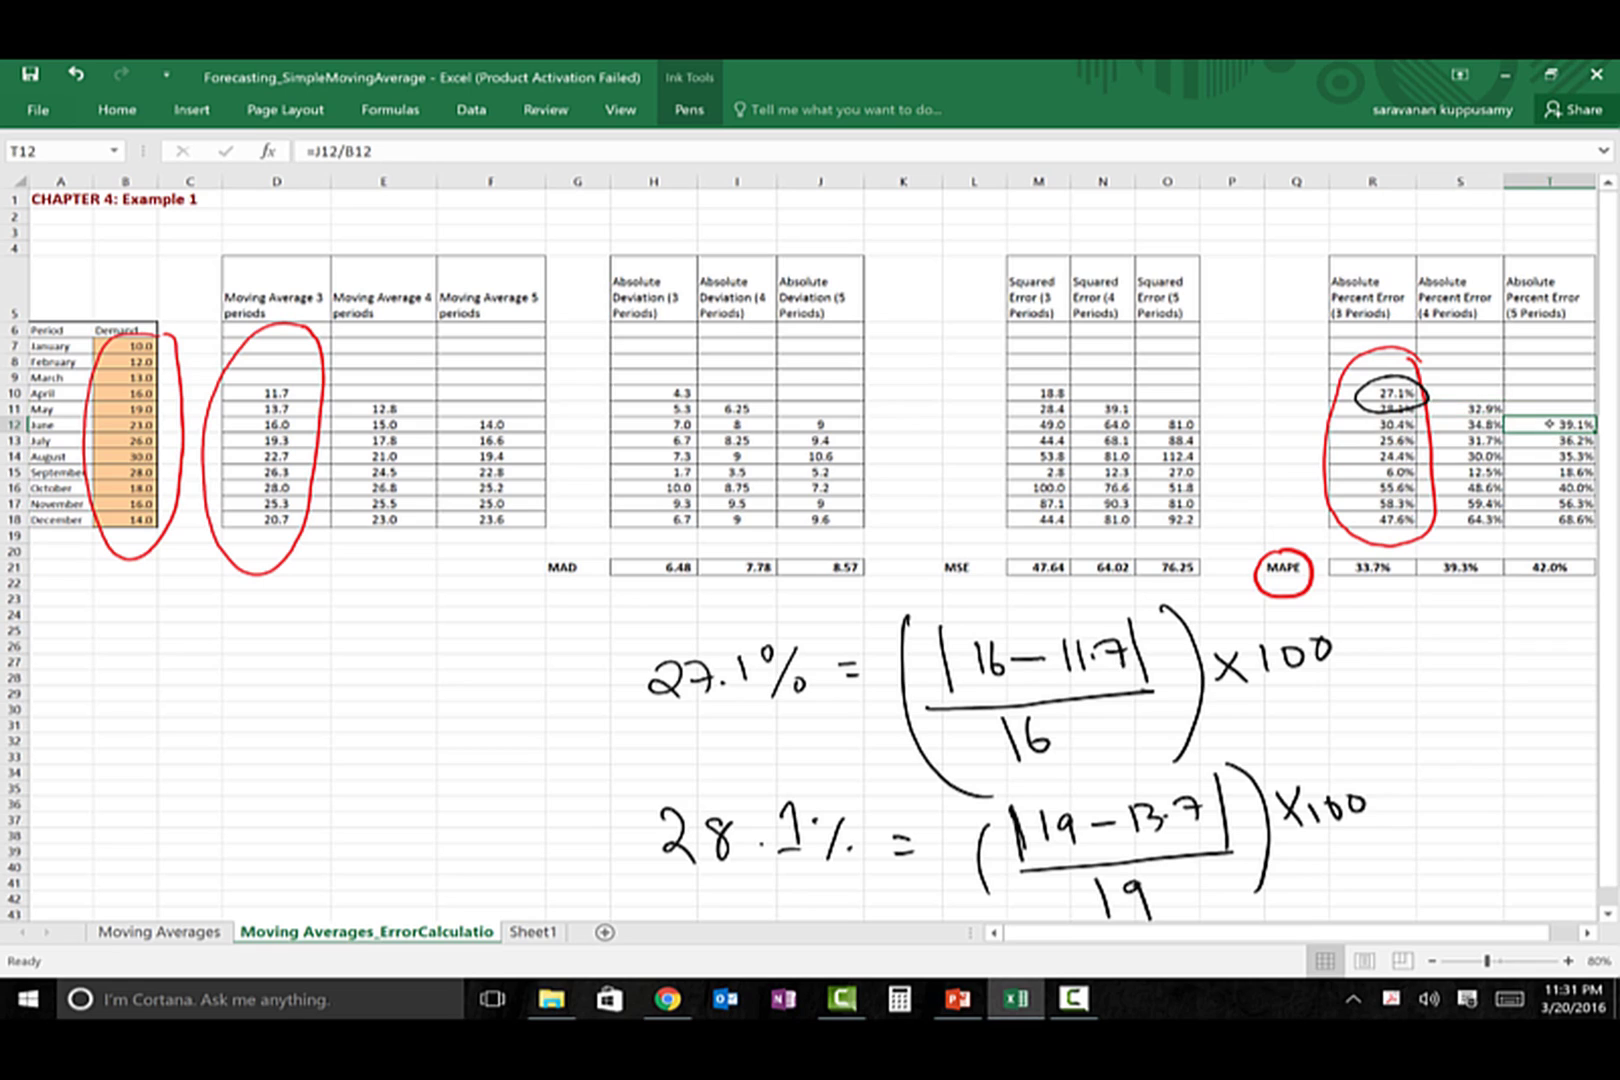
Check the average formulas for the 4-period, 5-period and 3-period MAPE results in row 21
{"action": "left_click", "coordinate": [1432, 570]}
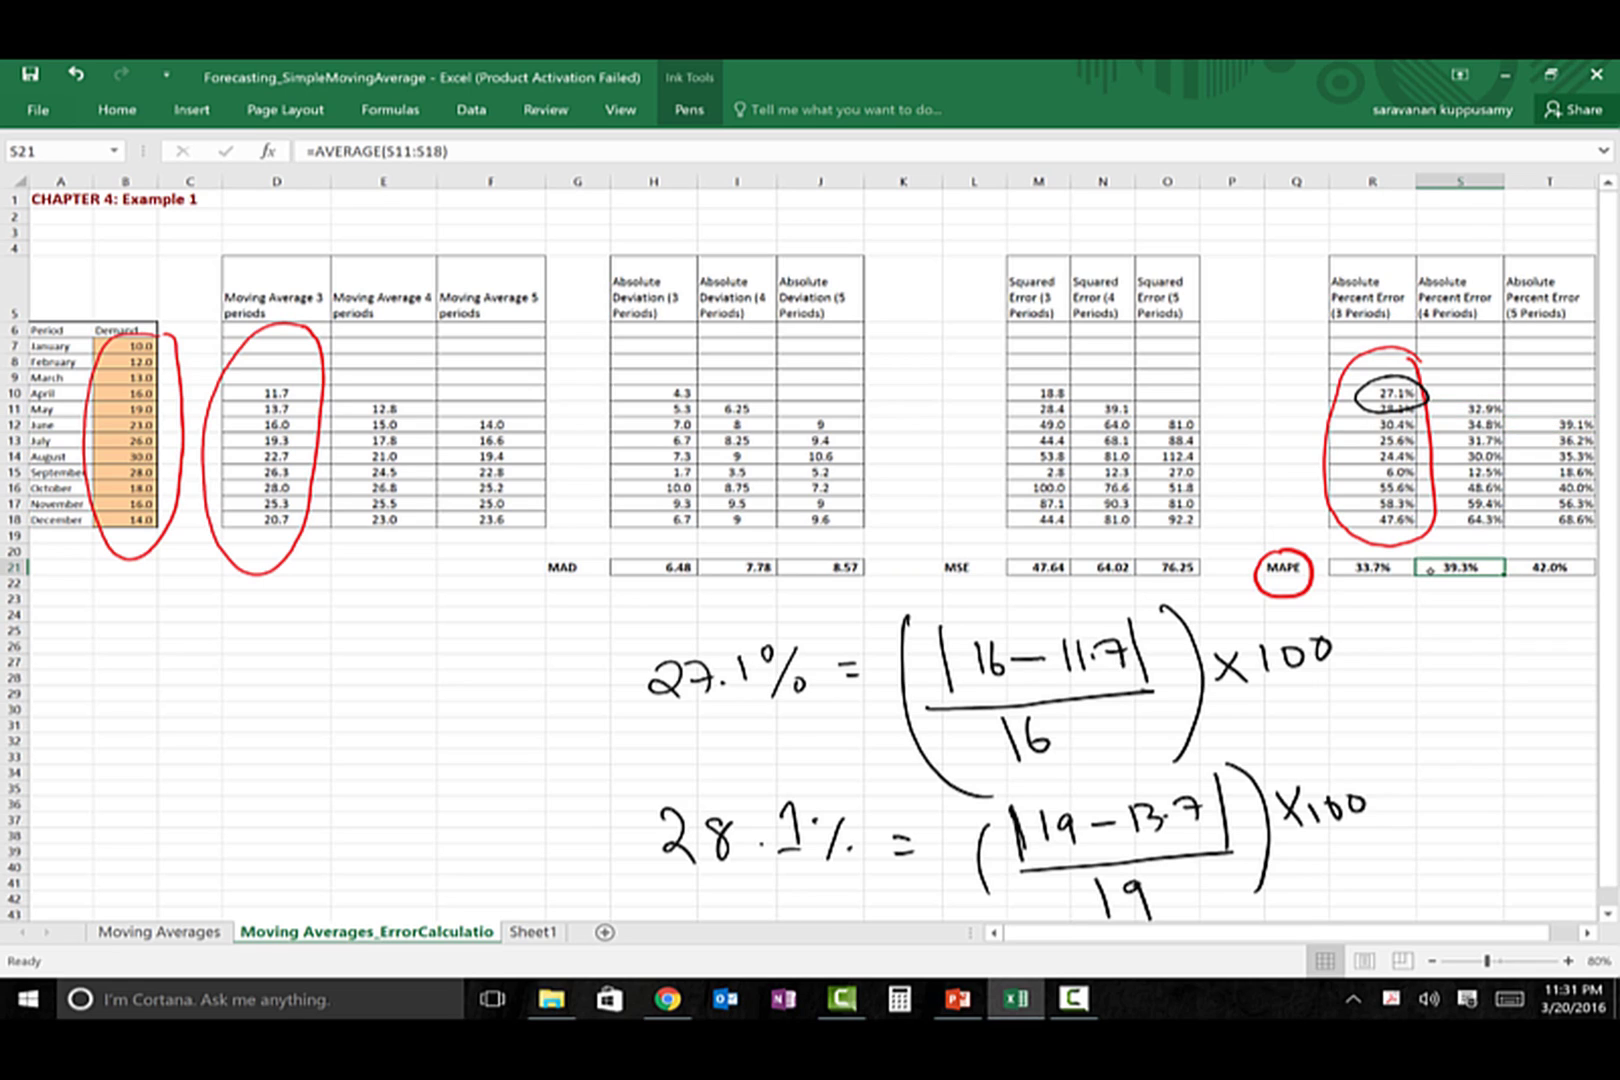
{"action": "left_click", "coordinate": [1527, 562]}
{"action": "left_click", "coordinate": [1367, 600]}
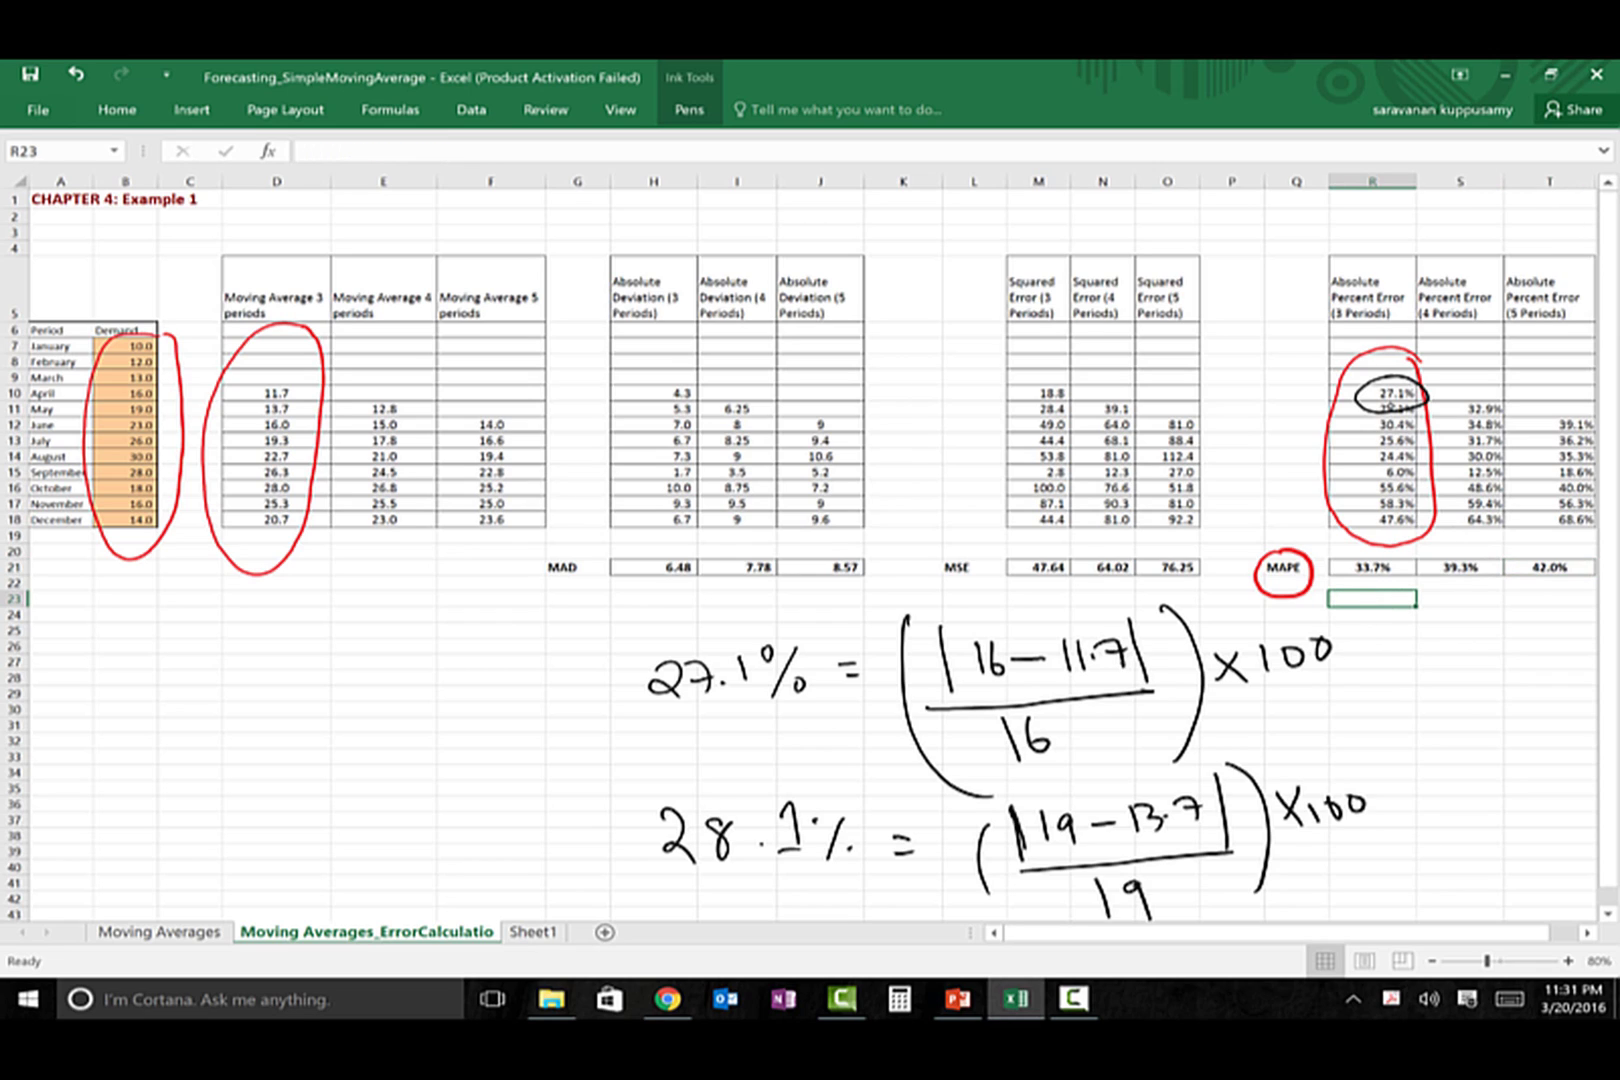
{"action": "left_click", "coordinate": [1371, 582]}
{"action": "left_click", "coordinate": [1371, 567]}
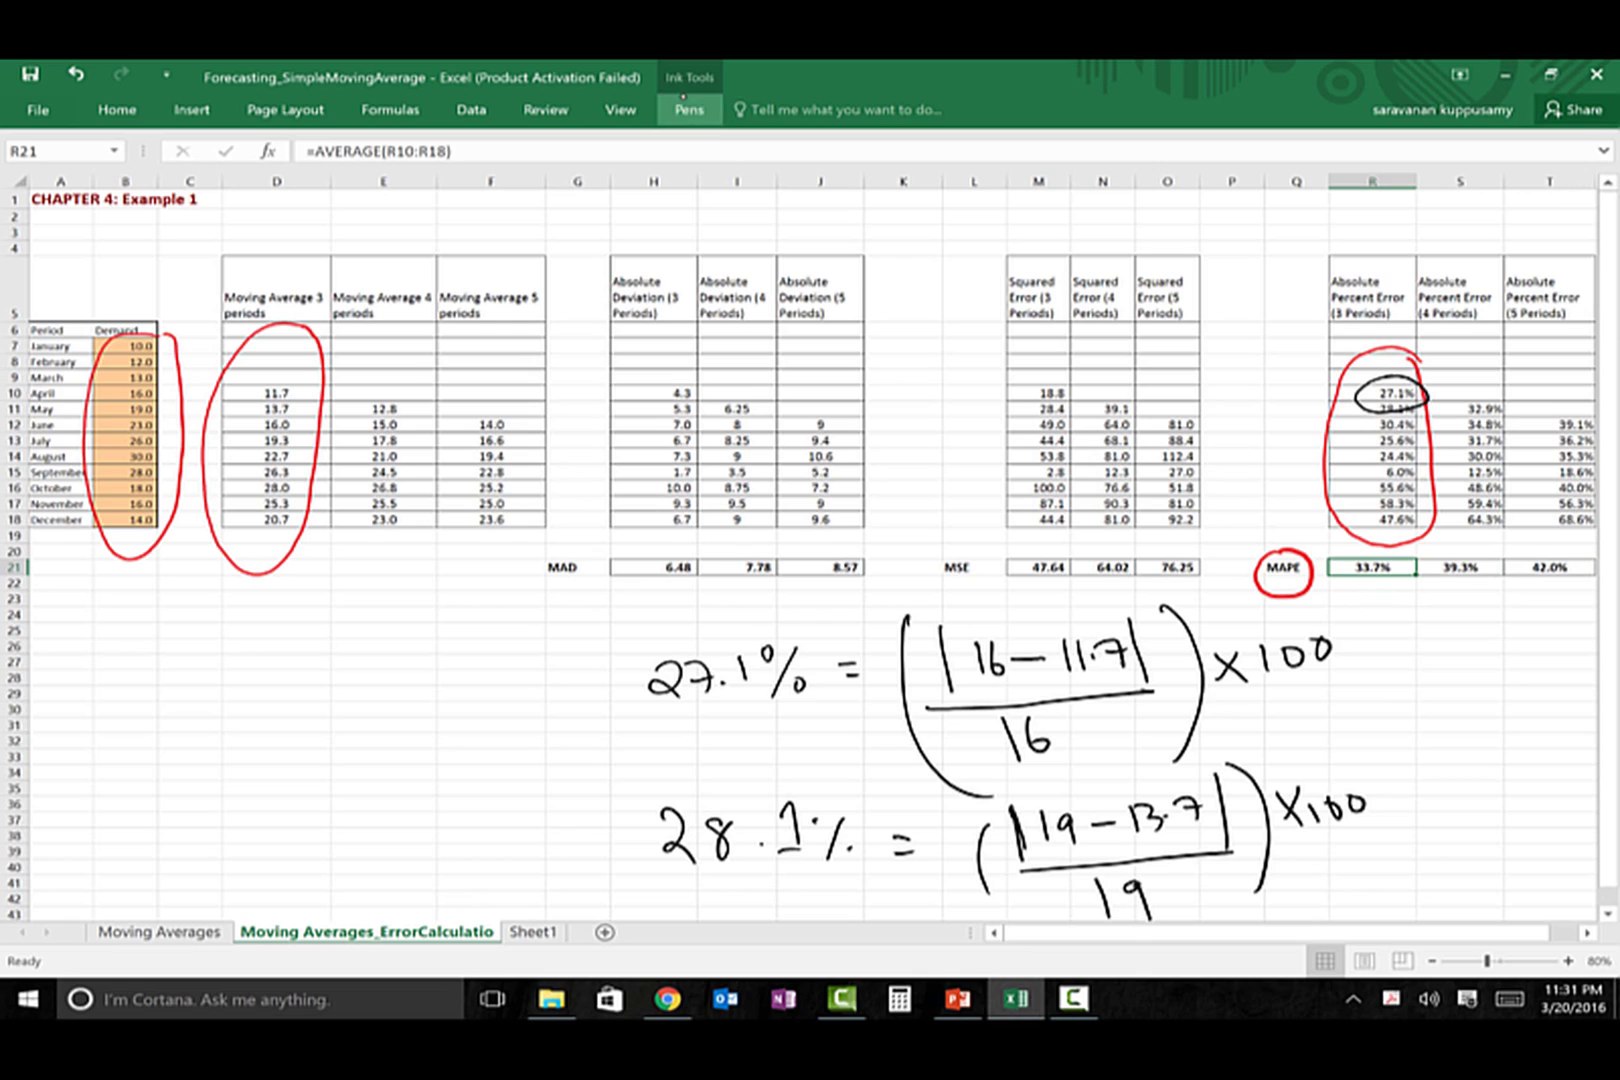
Circle the MAD and MSE labels with the red pen and place a dot under MAD, MSE and MAPE
{"action": "left_click", "coordinate": [689, 109]}
{"action": "left_click", "coordinate": [352, 152]}
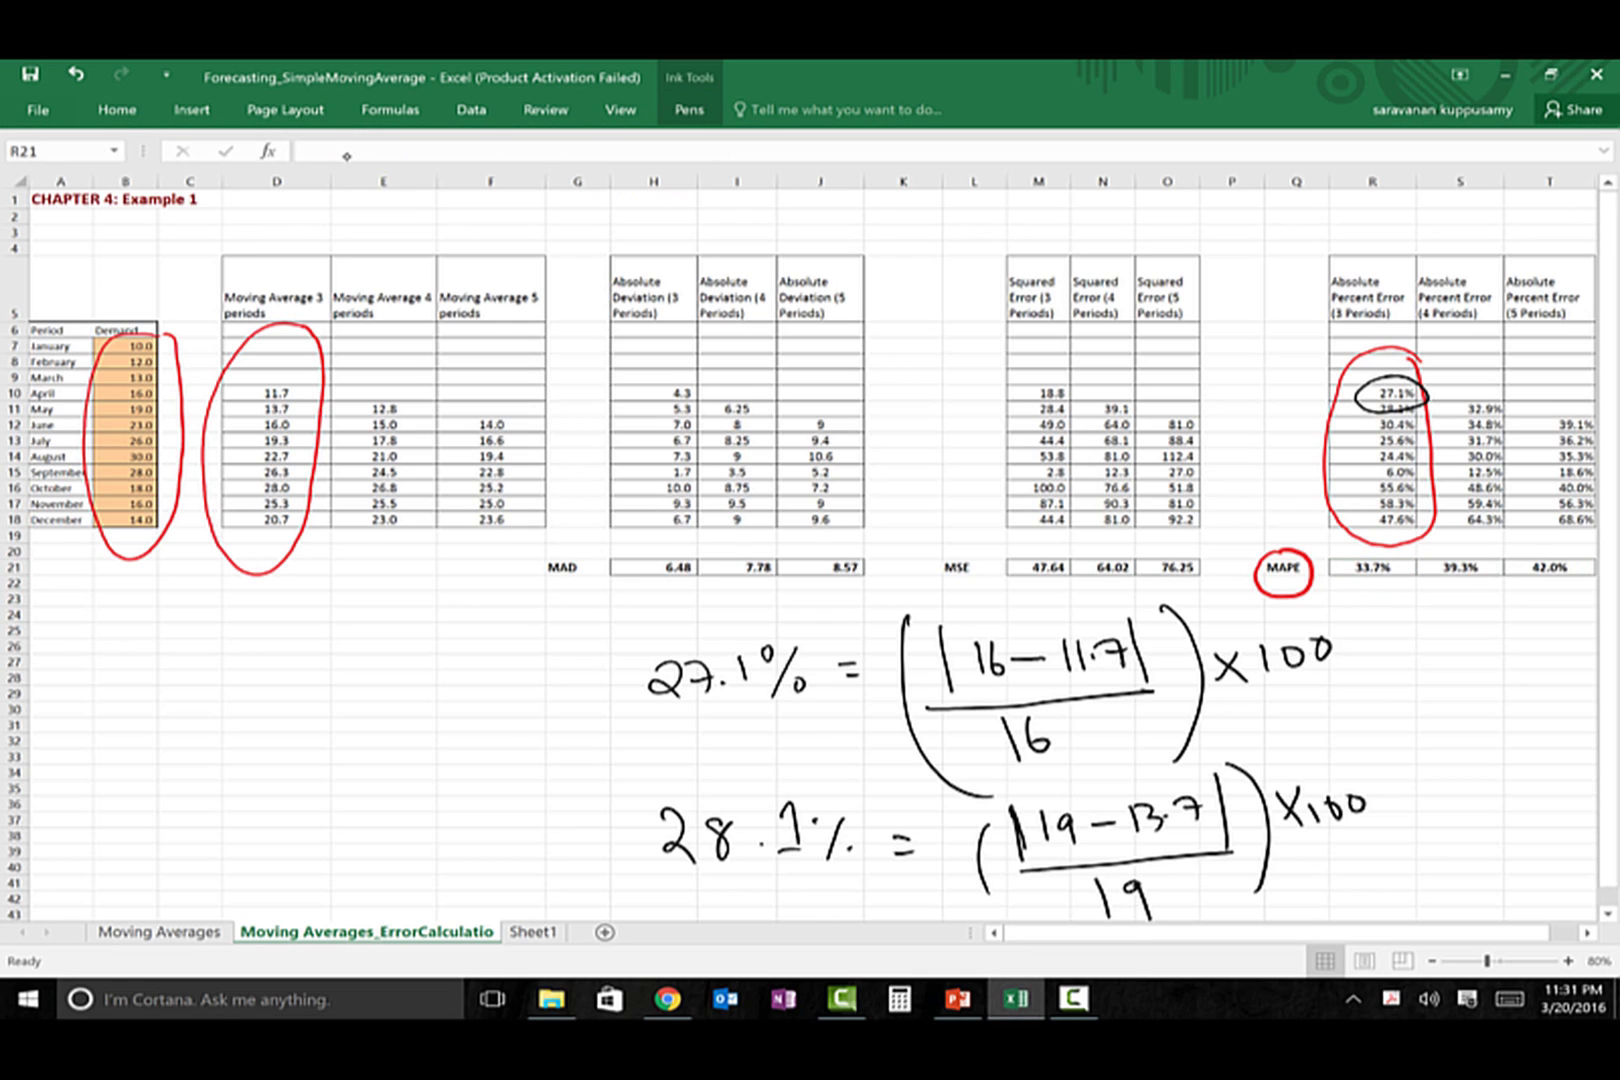
{"action": "left_click_drag", "start_coordinate": [585, 548], "coordinate": [592, 558]}
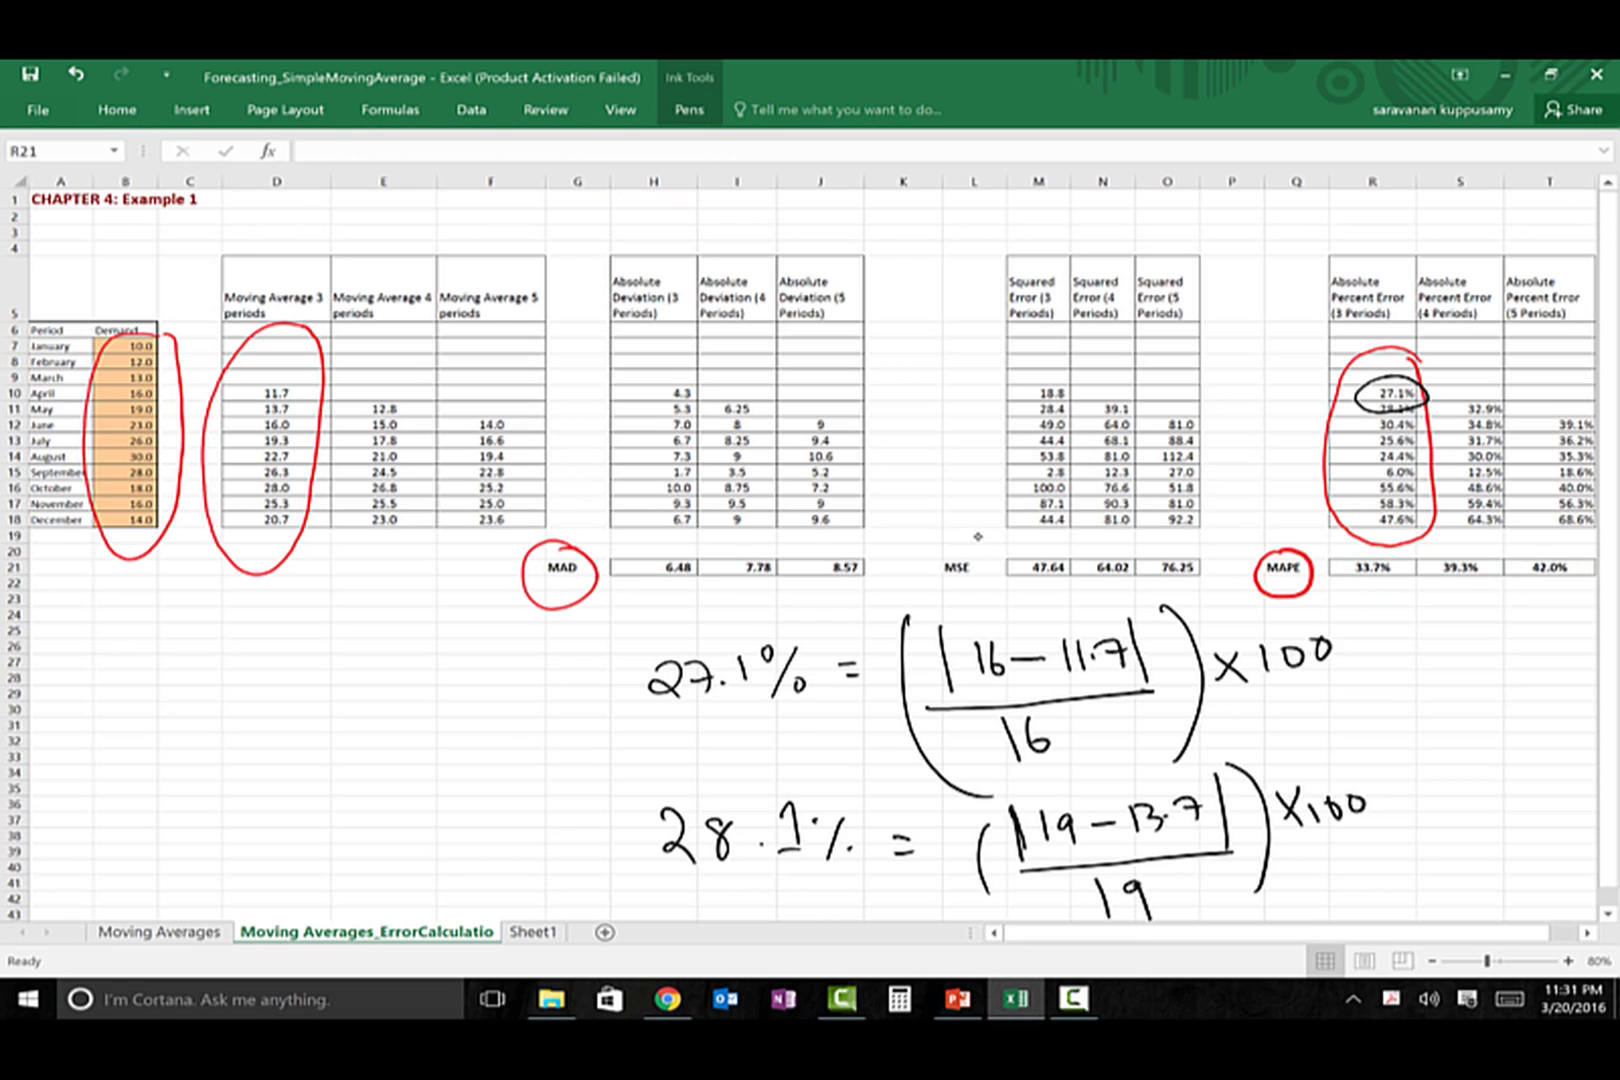
{"action": "mouse_move", "coordinate": [978, 538]}
{"action": "left_mouse_down"}
{"action": "mouse_move", "coordinate": [945, 535]}
{"action": "mouse_move", "coordinate": [985, 540]}
{"action": "left_mouse_up"}
{"action": "left_click", "coordinate": [562, 587]}
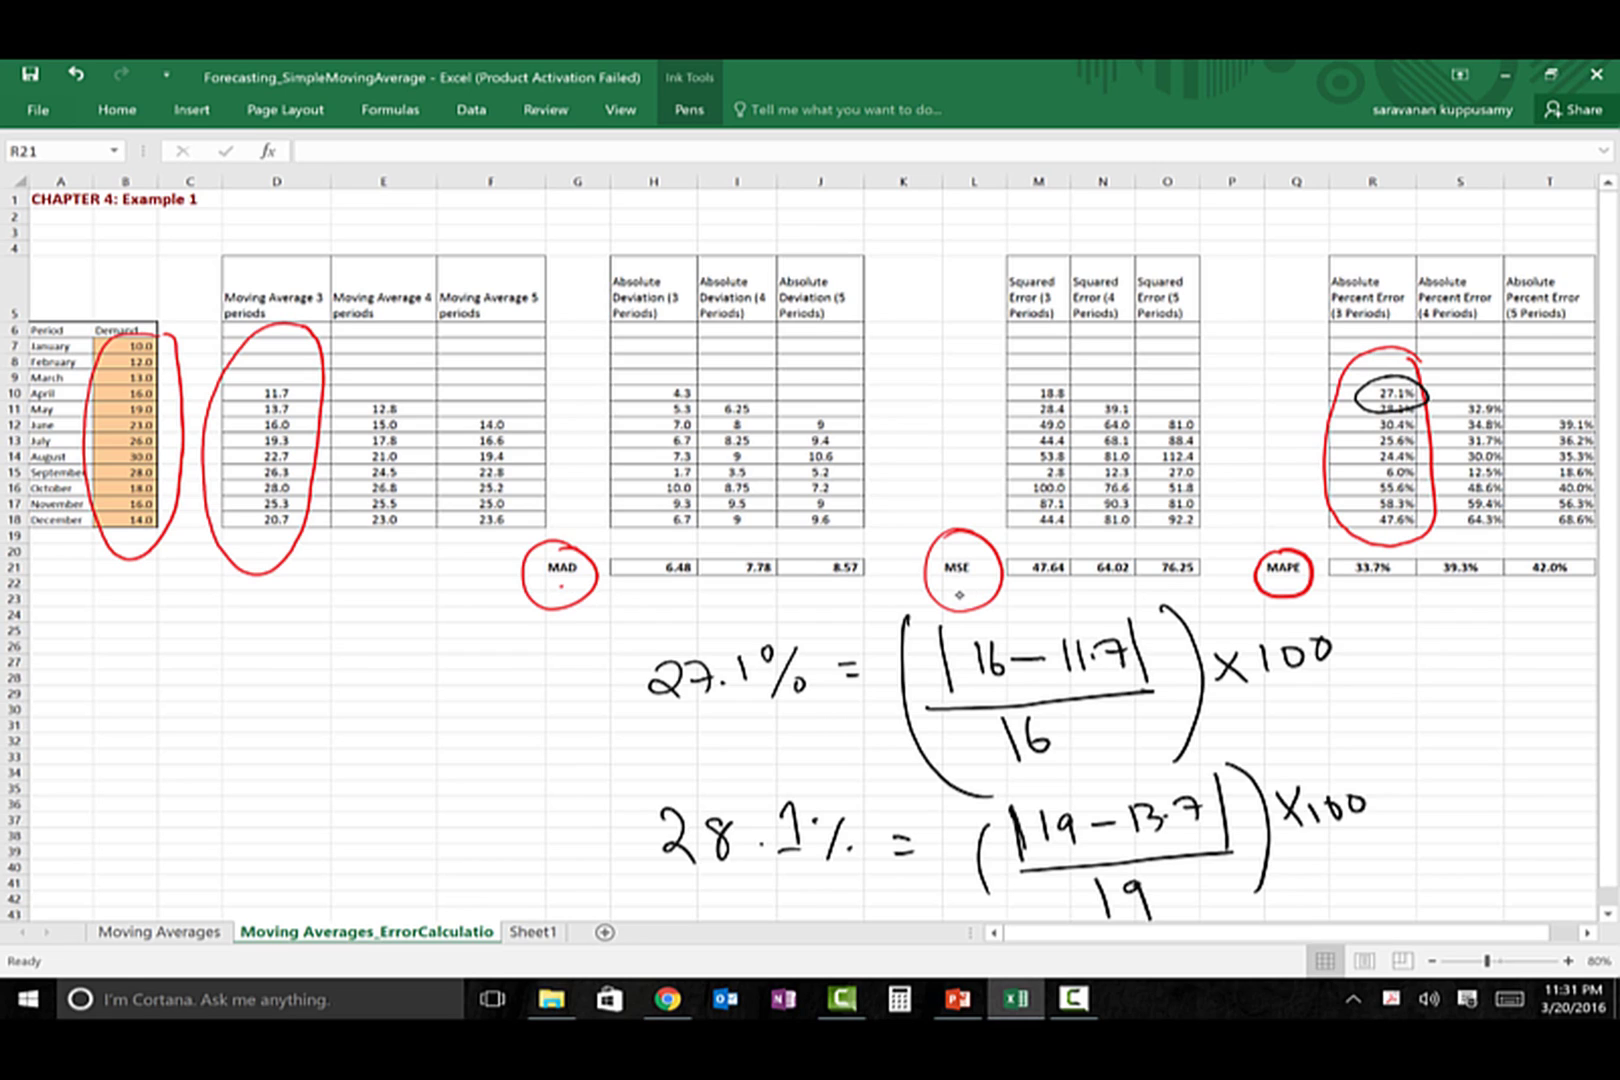
{"action": "left_click", "coordinate": [965, 593]}
{"action": "left_click", "coordinate": [1282, 588]}
Circle the 3-period results for MAD, MSE and MAPE in row 21 in red
{"action": "mouse_move", "coordinate": [662, 541]}
{"action": "left_mouse_down"}
{"action": "mouse_move", "coordinate": [704, 574]}
{"action": "mouse_move", "coordinate": [668, 540]}
{"action": "left_mouse_up"}
{"action": "mouse_move", "coordinate": [1063, 552]}
{"action": "left_mouse_down"}
{"action": "mouse_move", "coordinate": [1026, 572]}
{"action": "mouse_move", "coordinate": [1070, 545]}
{"action": "left_mouse_up"}
{"action": "left_click_drag", "start_coordinate": [1388, 548], "coordinate": [1395, 553]}
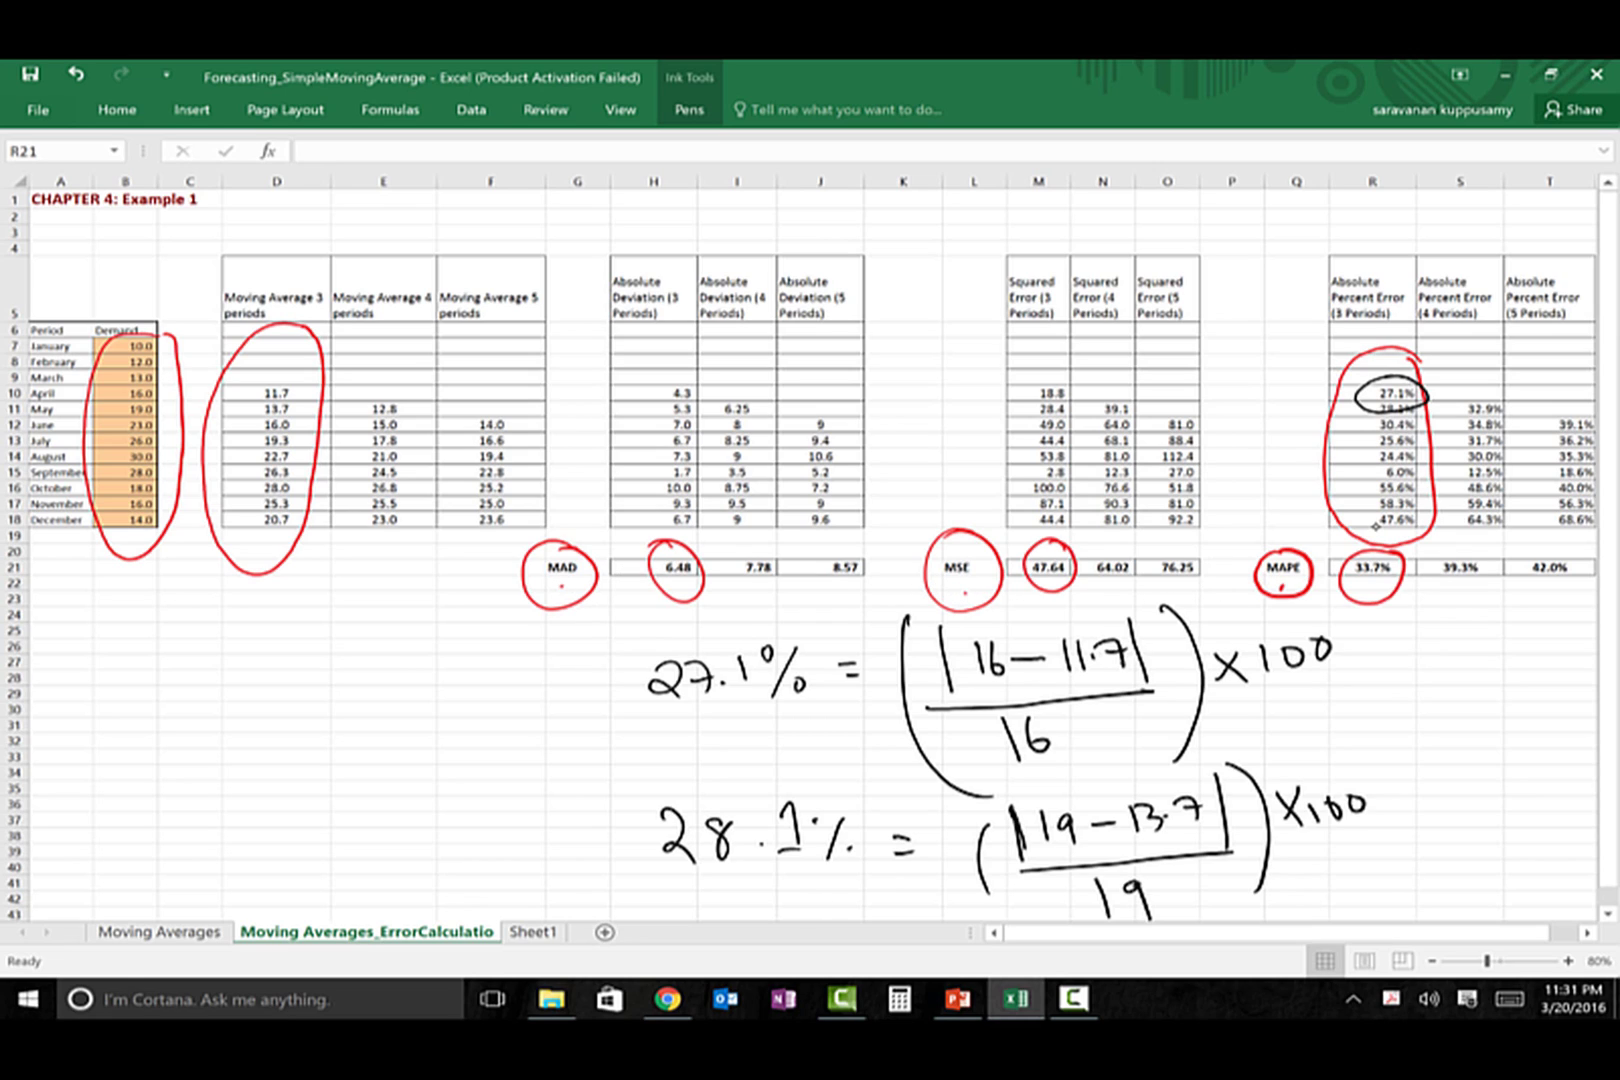